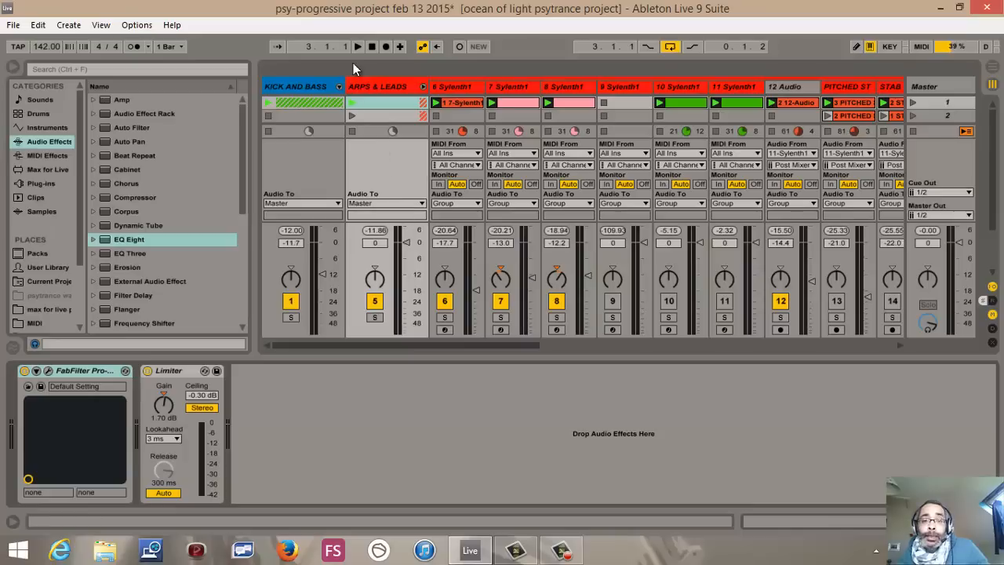
Play the session and lower the 12 Audio track's volume to -15.2 dB, then stop playback
click(359, 46)
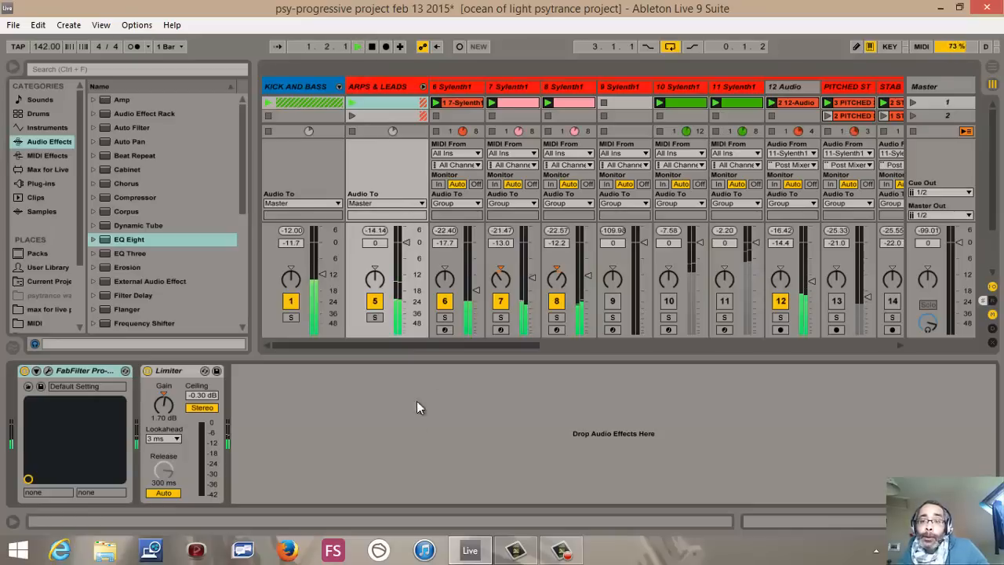
mouse_move(438, 346)
mouse_down()
mouse_move(515, 342)
mouse_move(434, 346)
mouse_up()
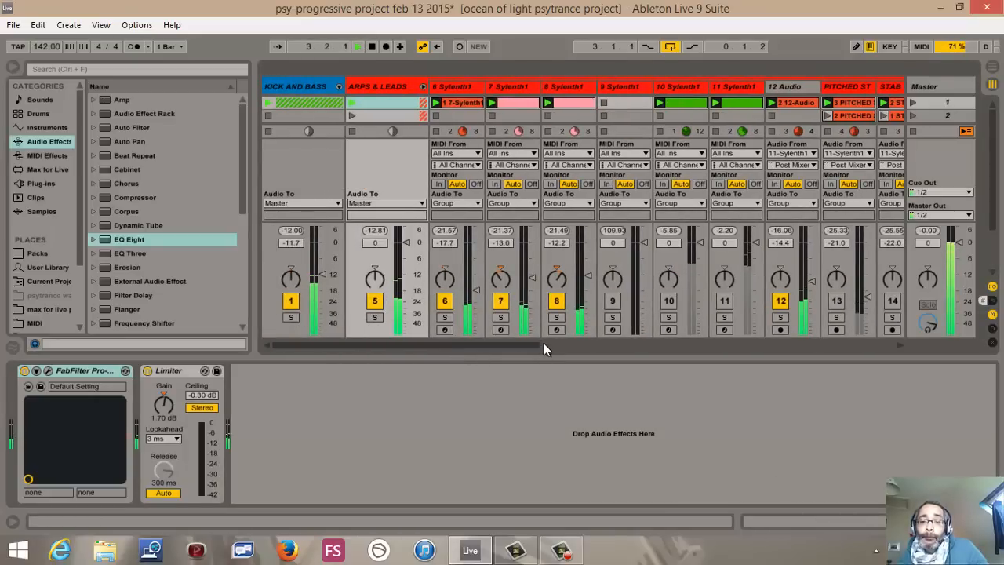
drag(508, 342, 604, 343)
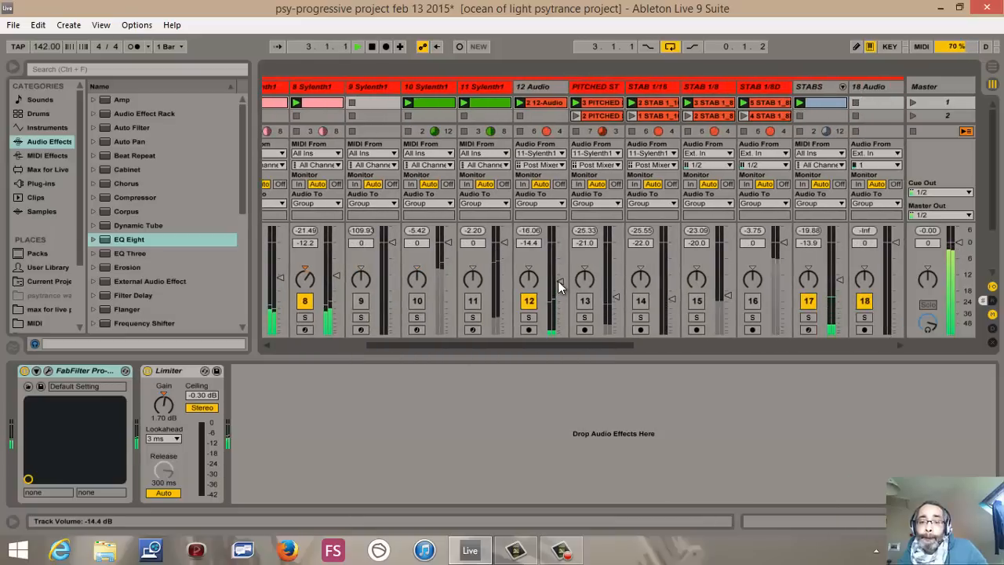
drag(558, 281, 558, 287)
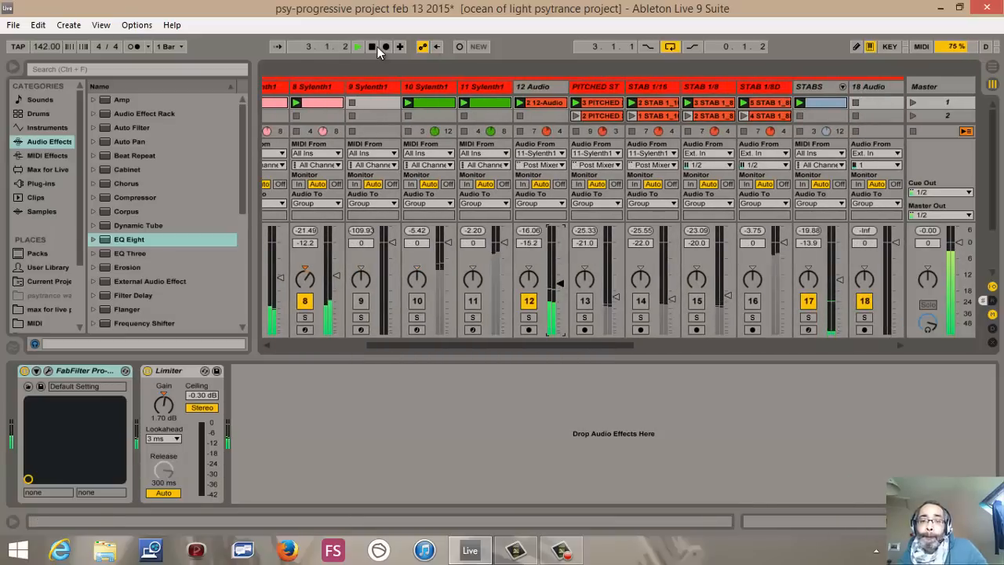
drag(452, 347, 347, 358)
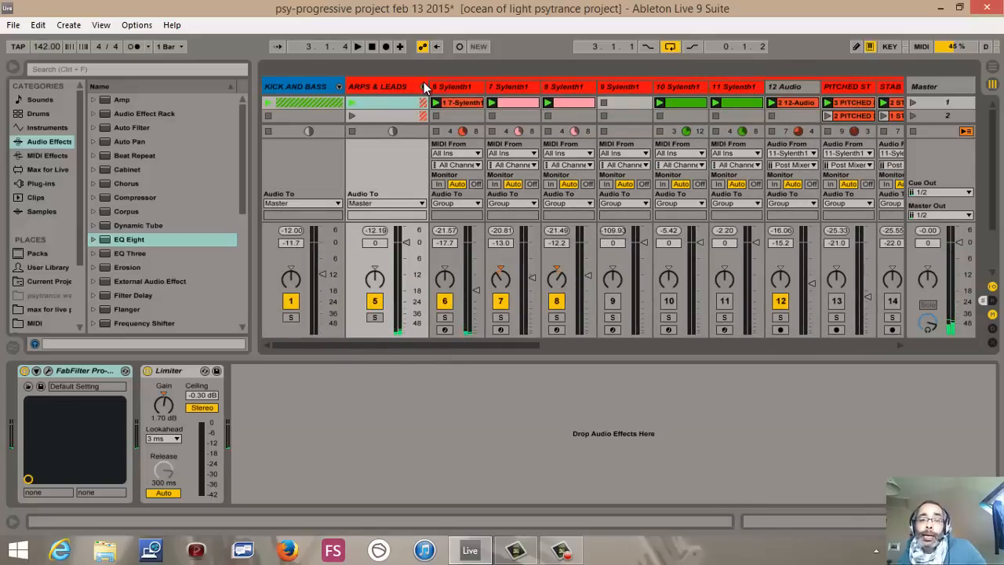
Solo the 6 Sylenth1 track, listen to its arp part, and stop playback
drag(443, 346, 494, 336)
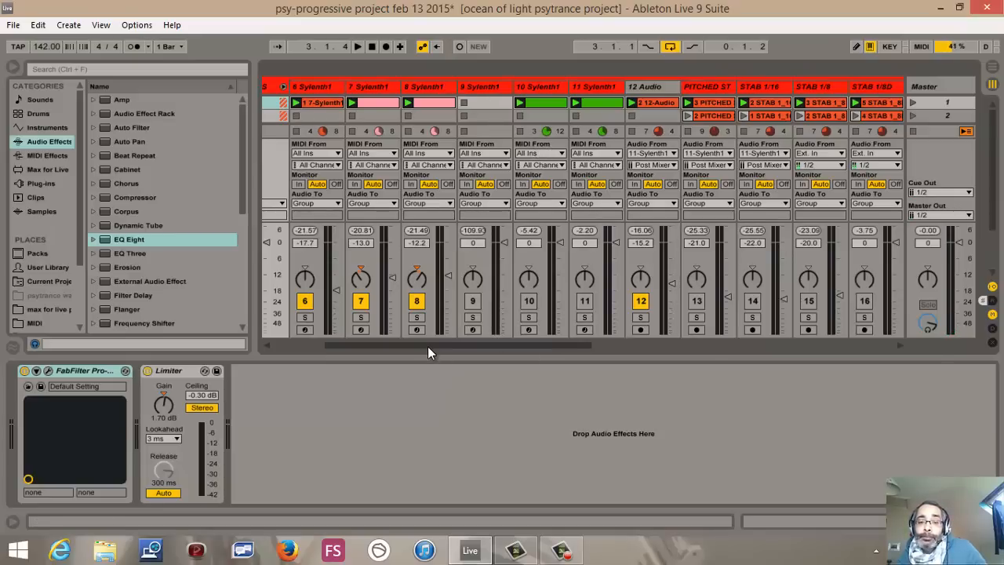
drag(428, 346, 370, 319)
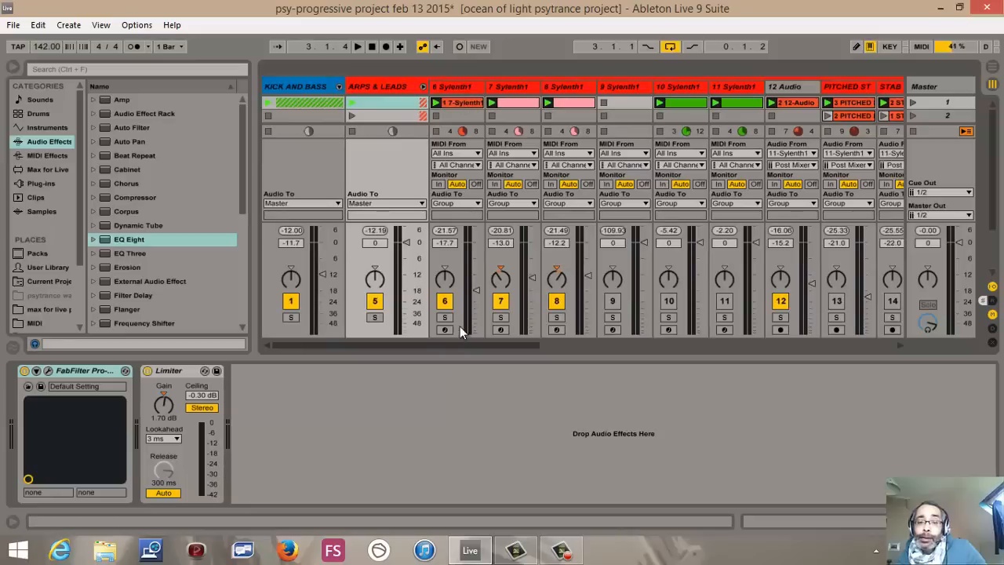
click(466, 100)
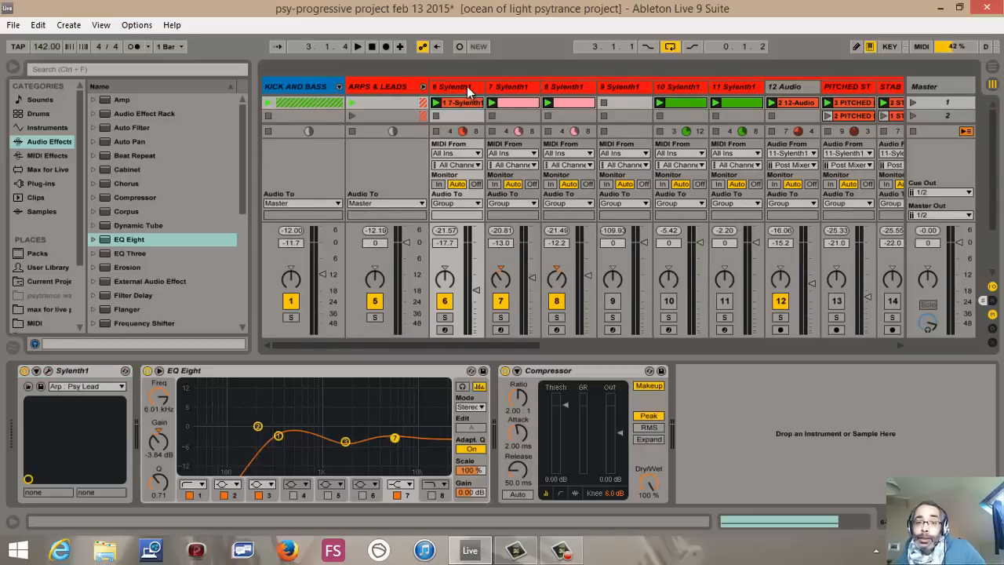
click(444, 317)
key(space)
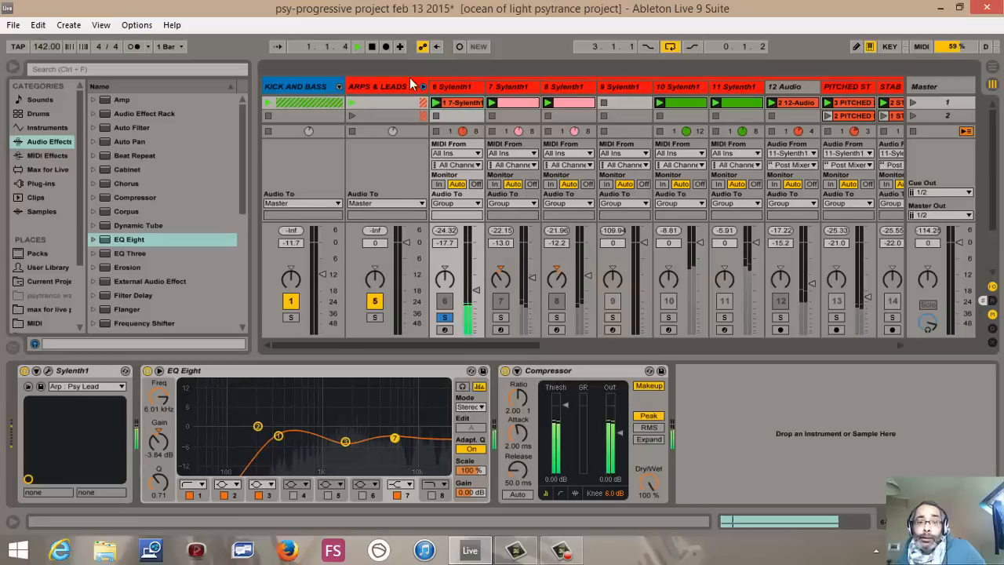
click(372, 47)
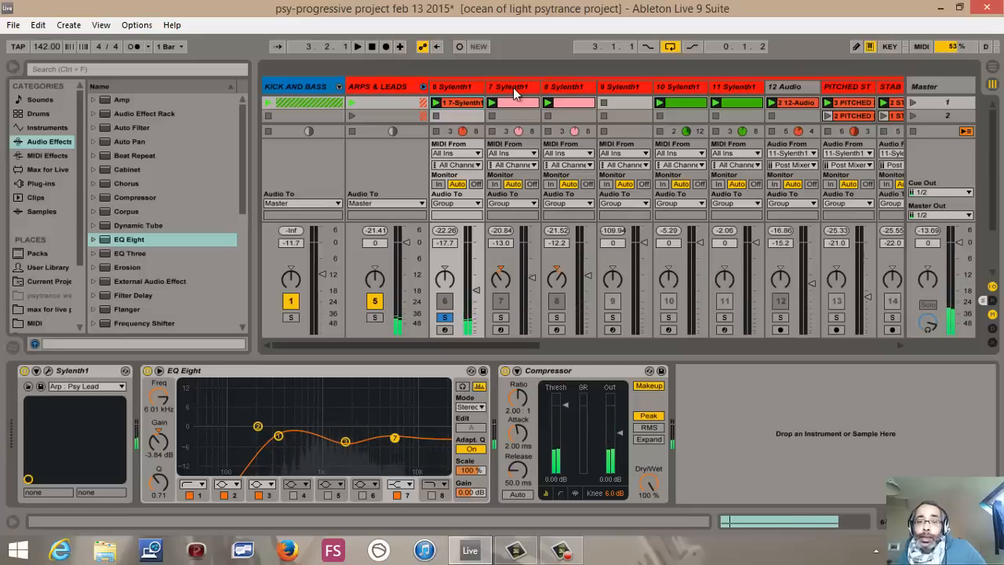
Inspect the device chains of the 7 Sylenth1 and 8 Sylenth1 tracks
click(513, 87)
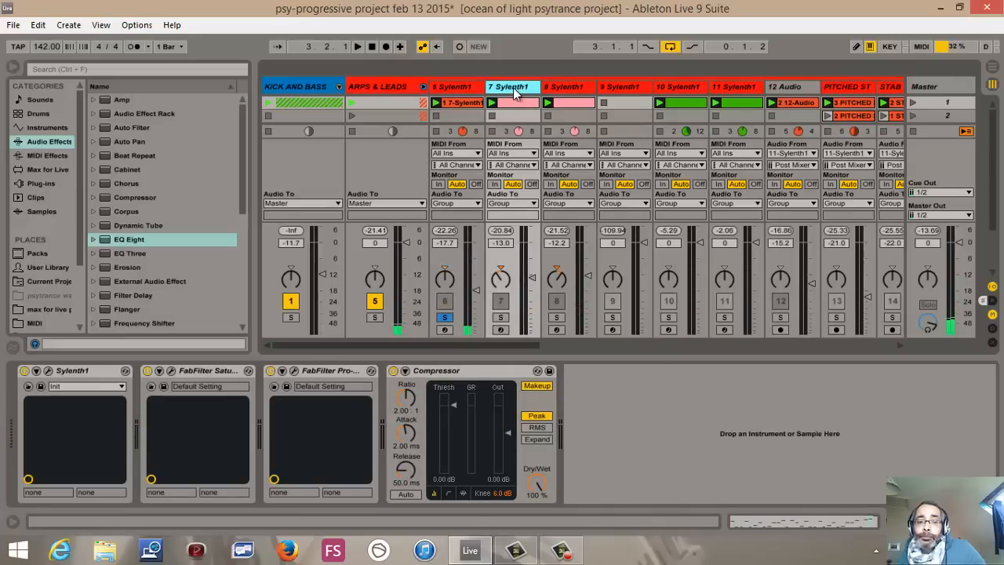
click(556, 86)
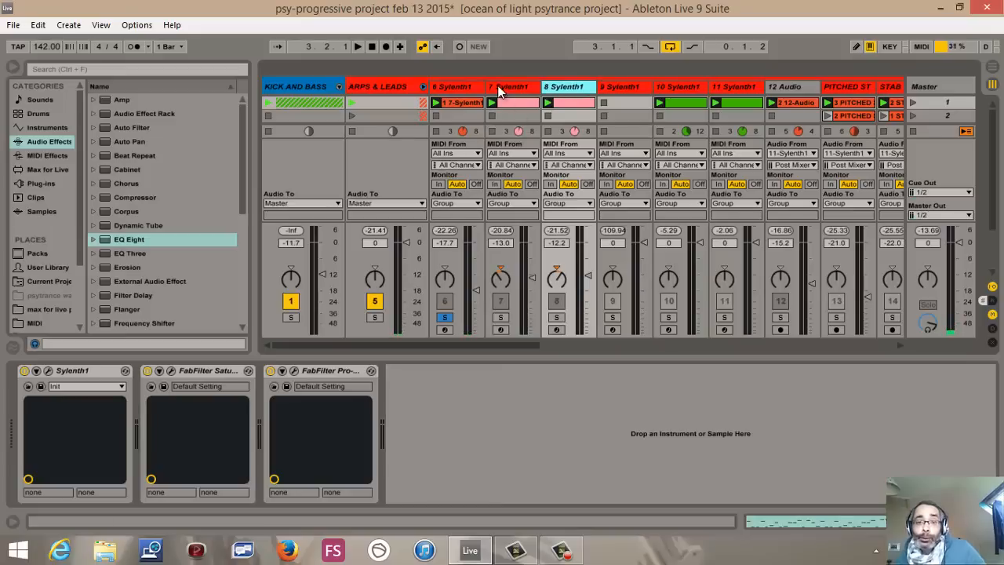
click(500, 88)
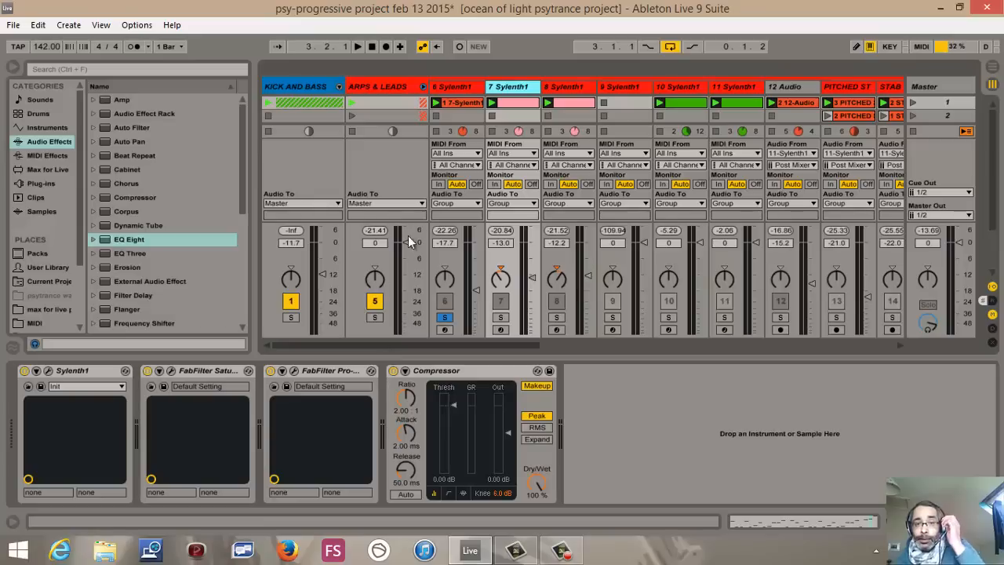
Solo and record-arm the 11 Sylenth1 track and audition its clip
drag(487, 346, 572, 340)
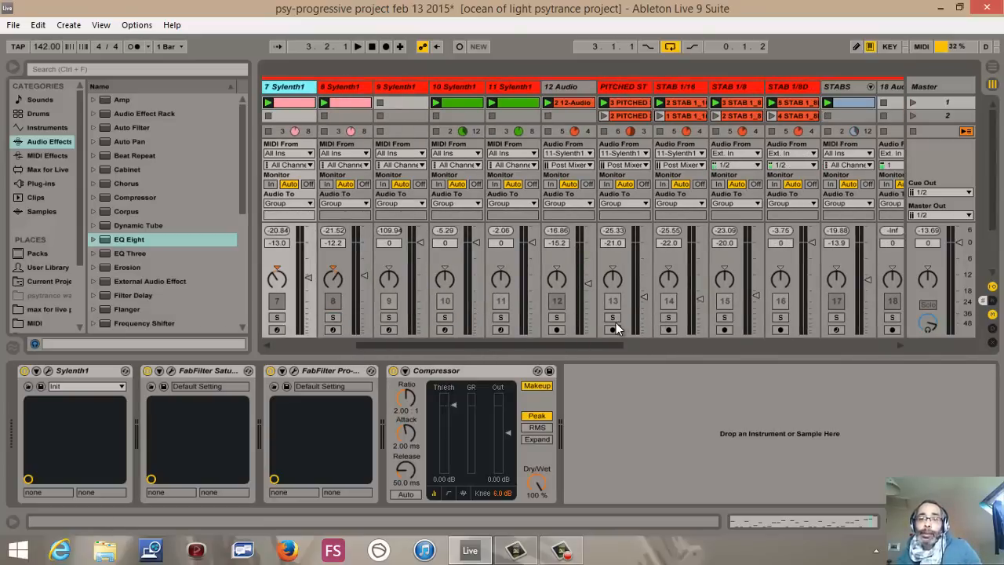
click(500, 318)
click(501, 329)
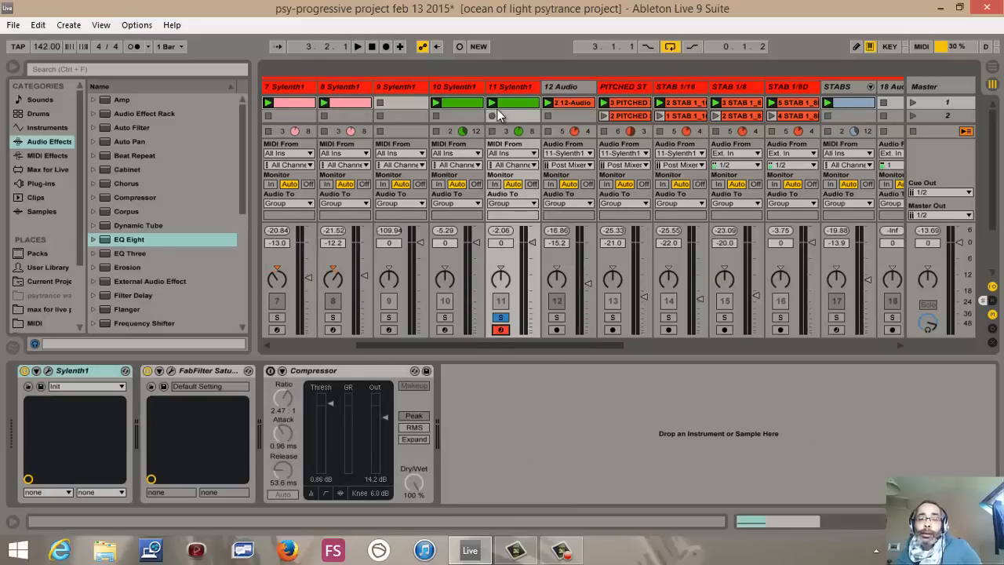
key(space)
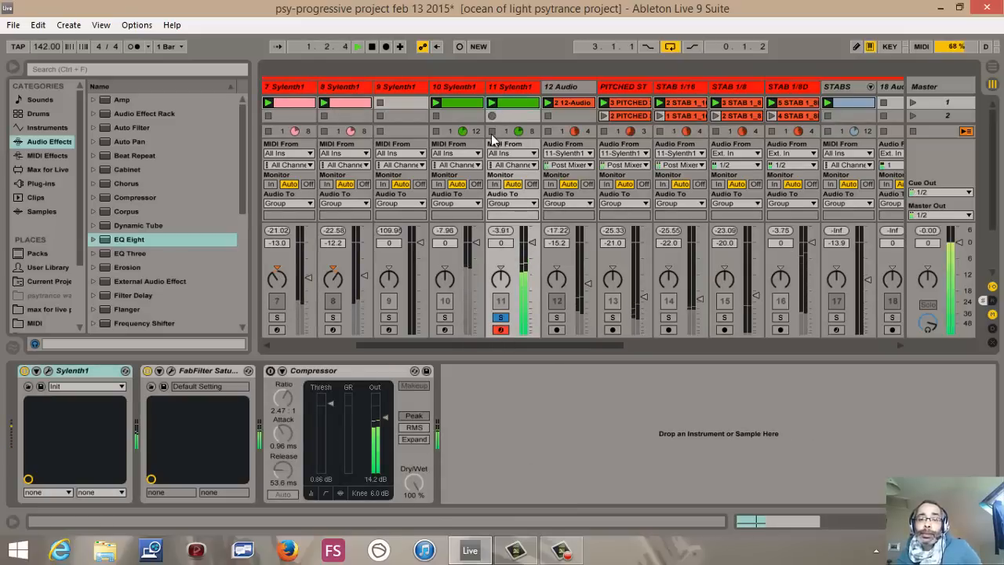
click(374, 49)
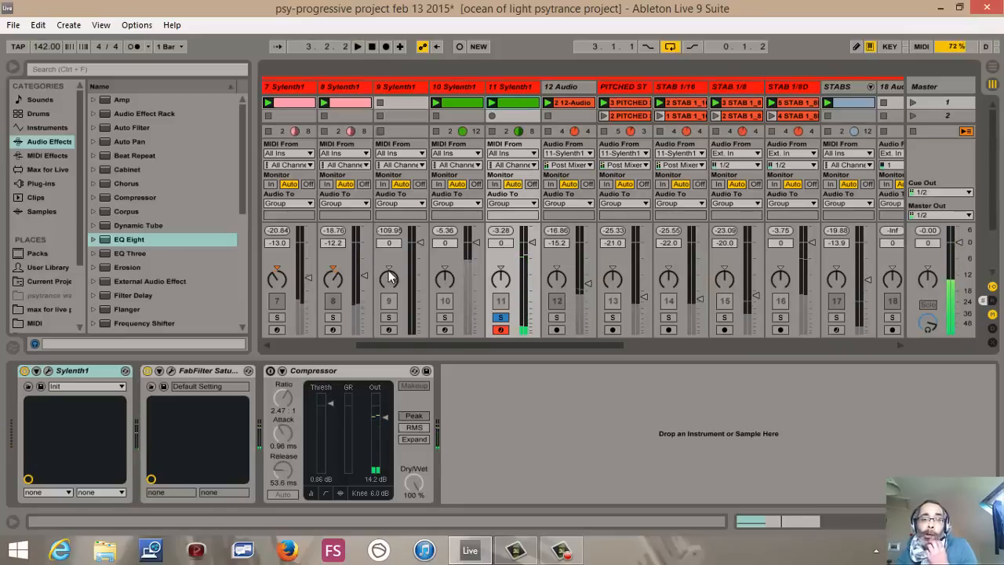
click(503, 87)
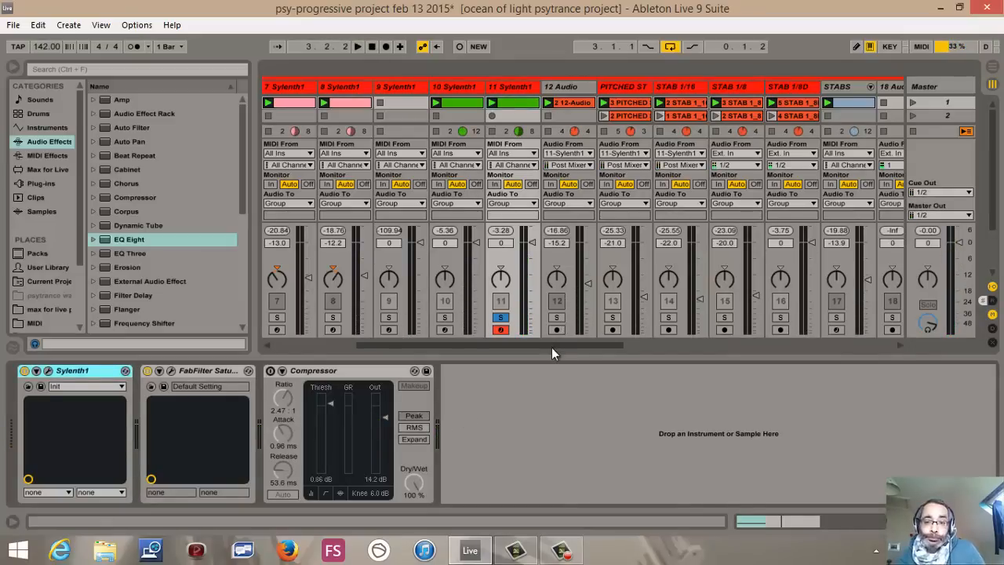
Raise the 11 Sylenth1 track's G-Delay Stereo send and set its F-BIGROOM send to -27.7 dB, auditioning the clip
drag(559, 359, 559, 438)
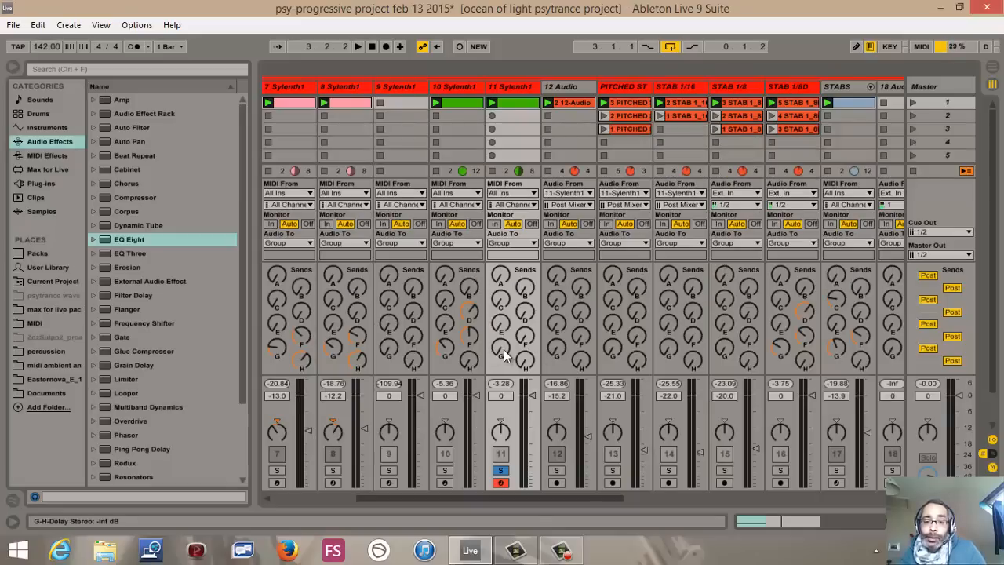
drag(504, 346, 504, 350)
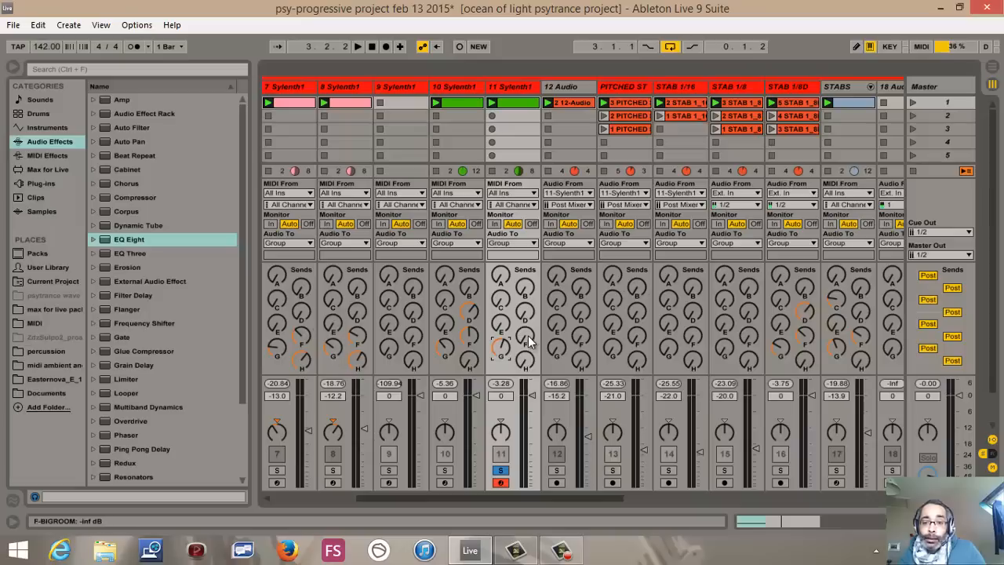
drag(528, 338, 528, 327)
click(491, 105)
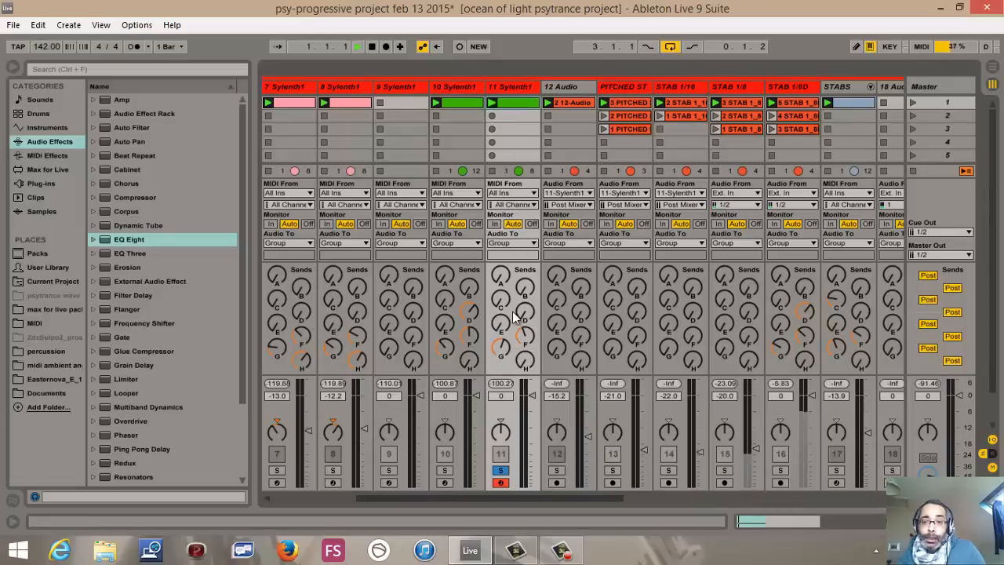
drag(520, 336, 521, 340)
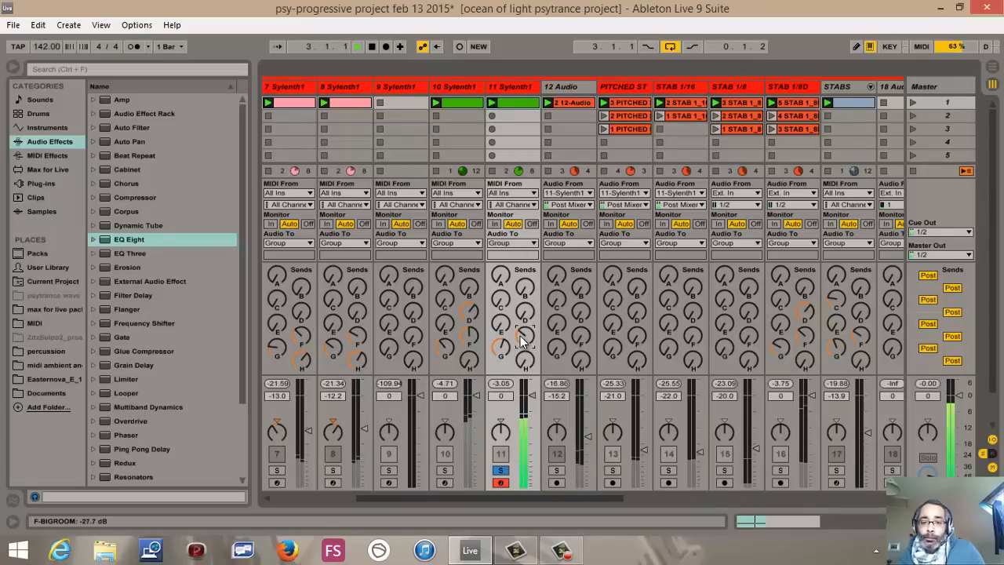
click(367, 46)
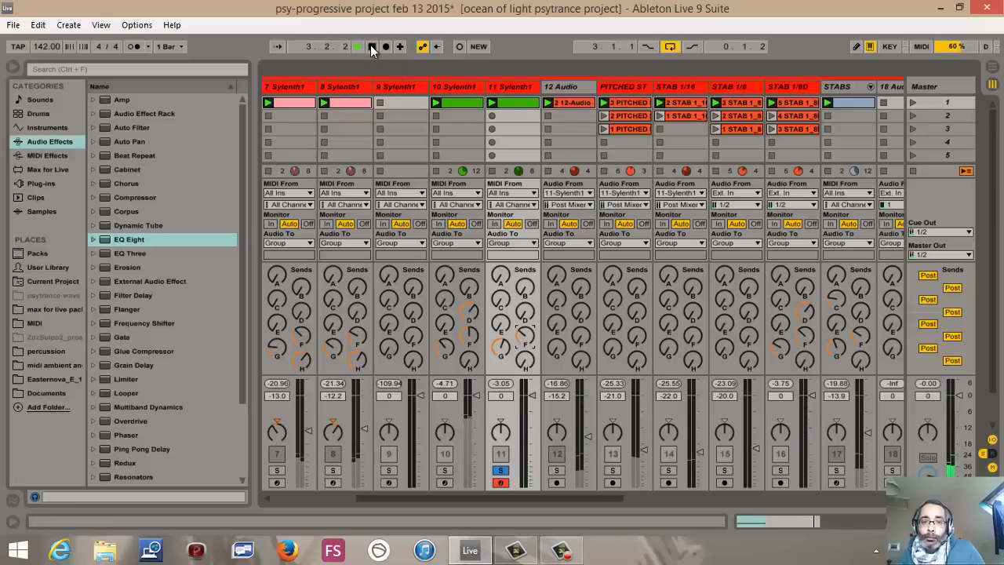
click(523, 335)
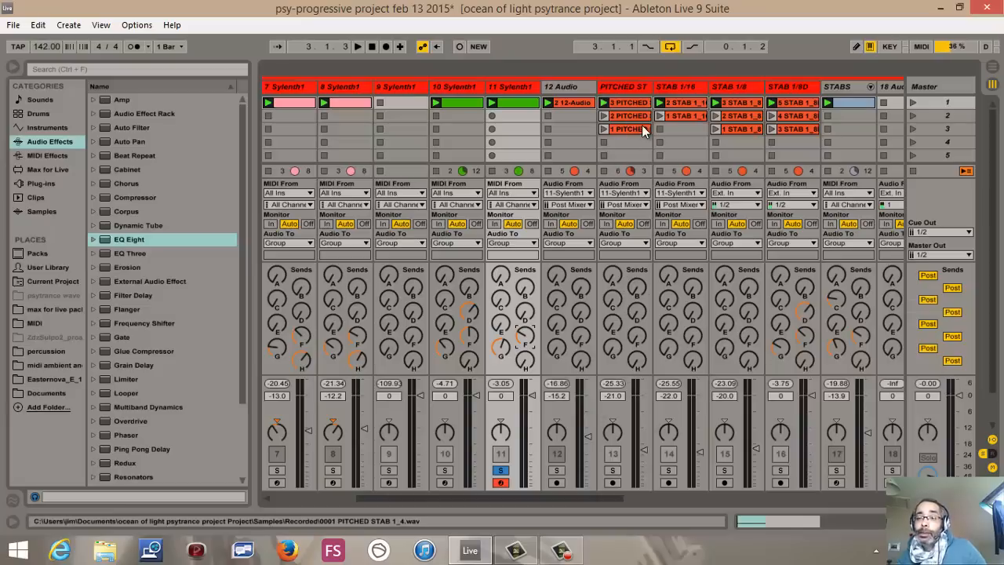
Open the Sylenth1 instrument on the 11 Sylenth1 track and turn on Retrig for oscillators A1 and A2
double_click(837, 86)
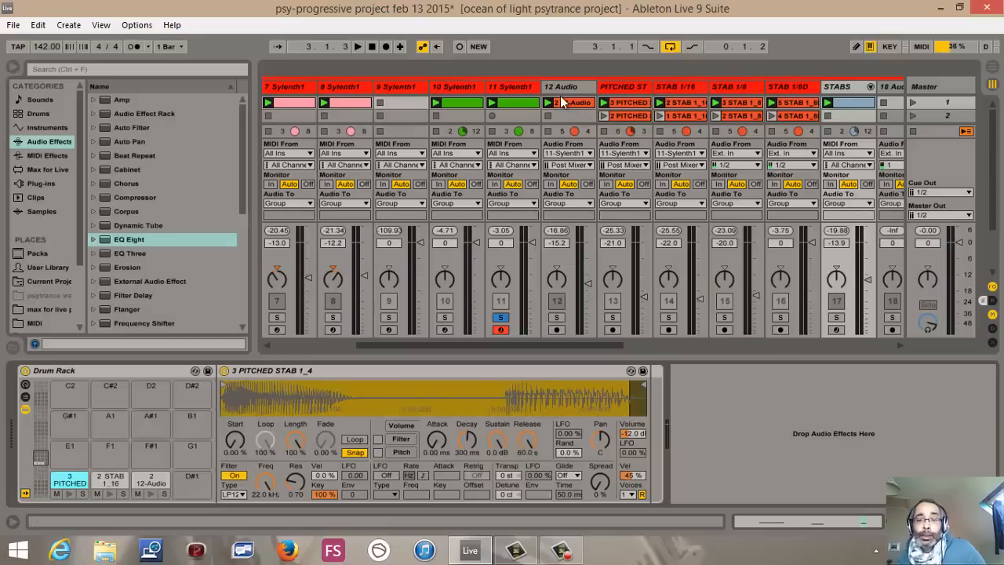
click(504, 91)
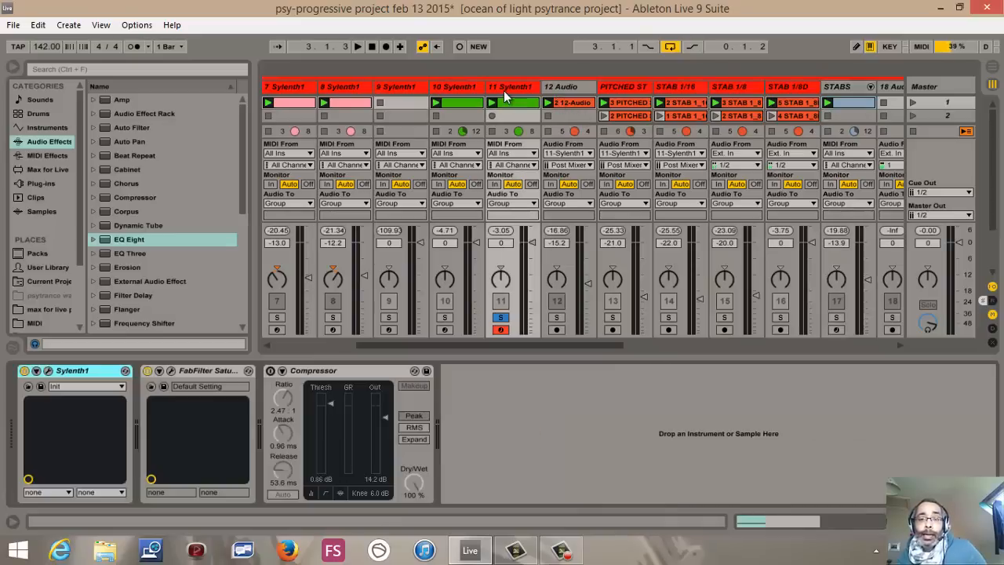
click(48, 371)
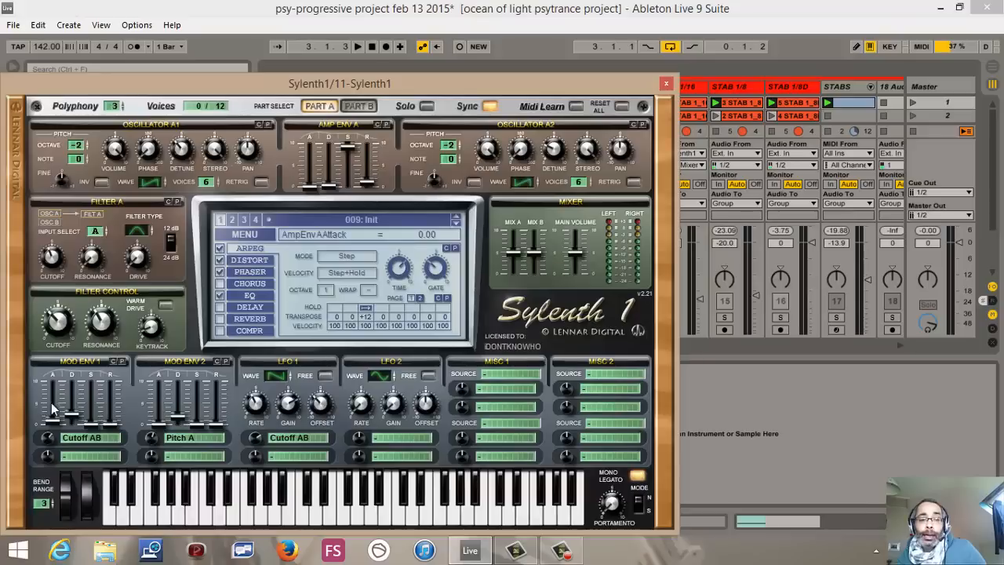
click(262, 182)
click(634, 182)
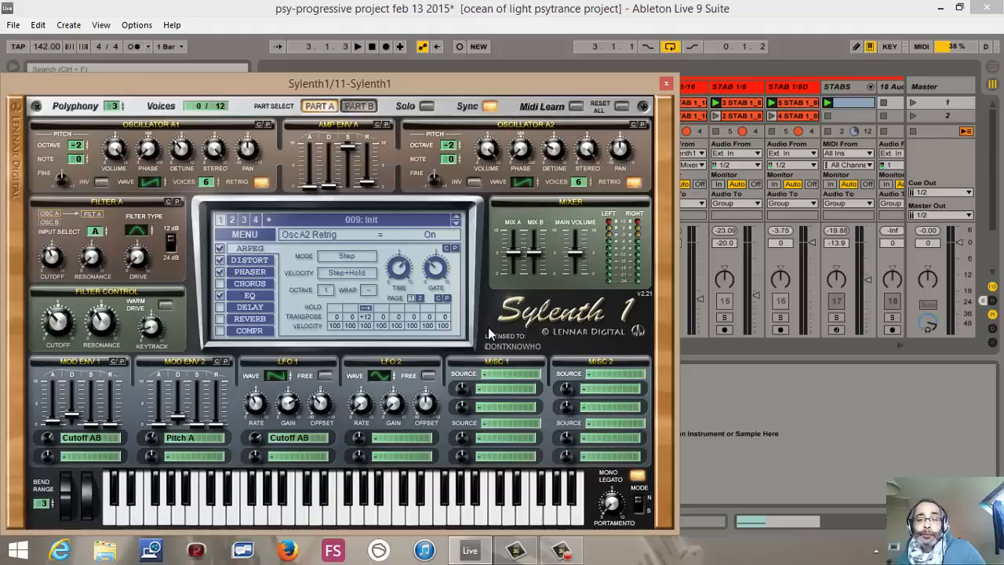
click(374, 482)
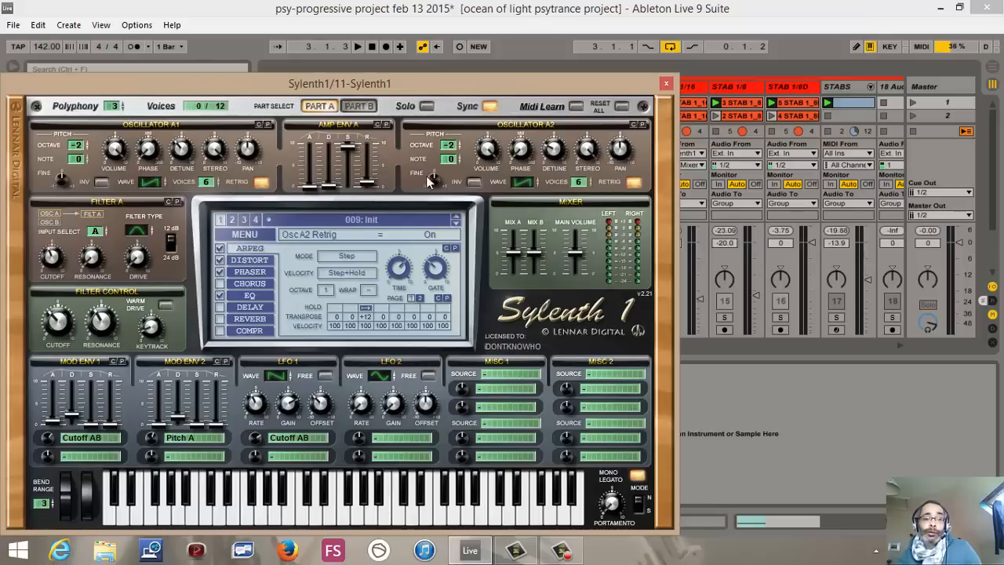
Set Sylenth1's arpeggiator gate to 39.52 % and its time to 1/4
click(249, 272)
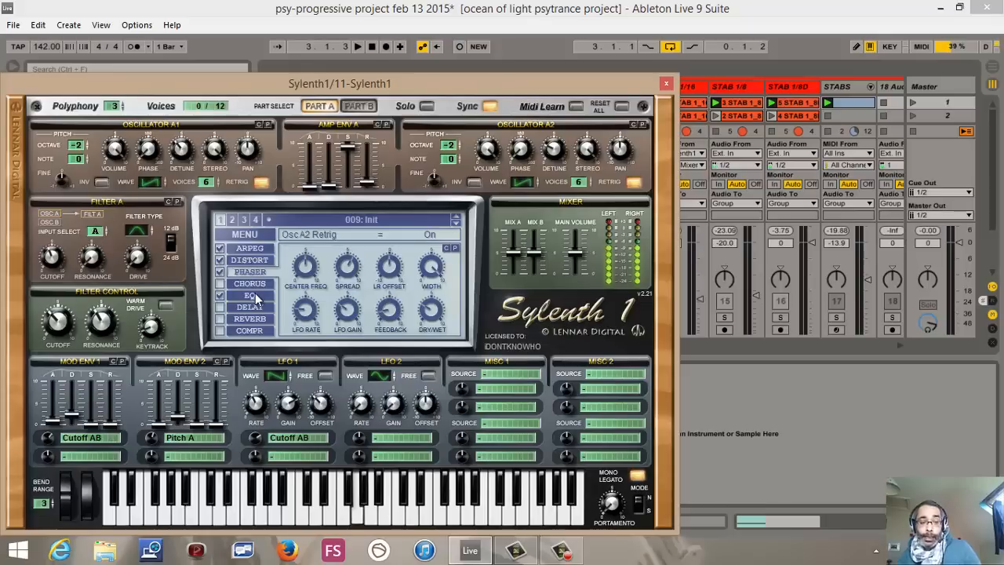
click(249, 248)
mouse_move(405, 275)
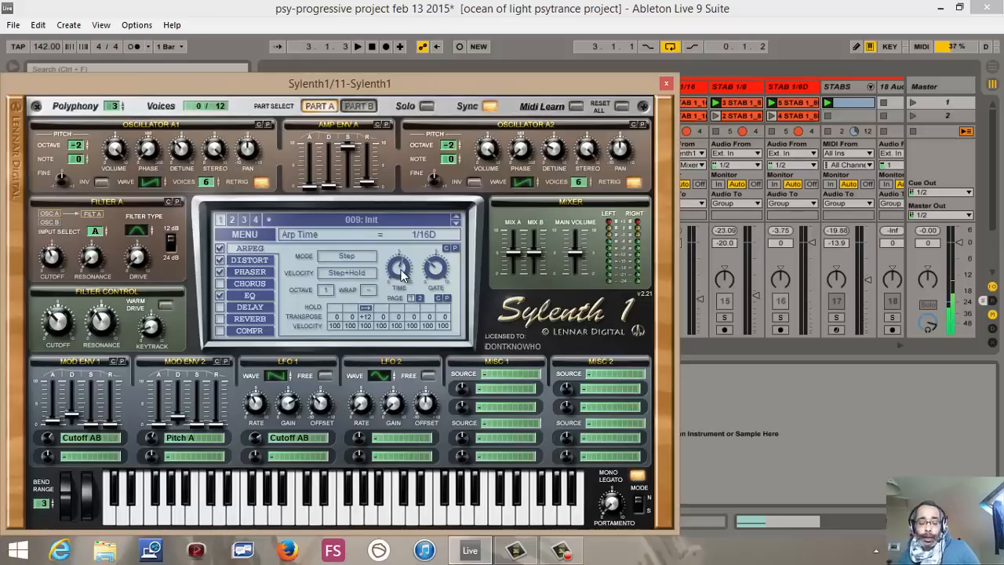
drag(400, 271, 403, 301)
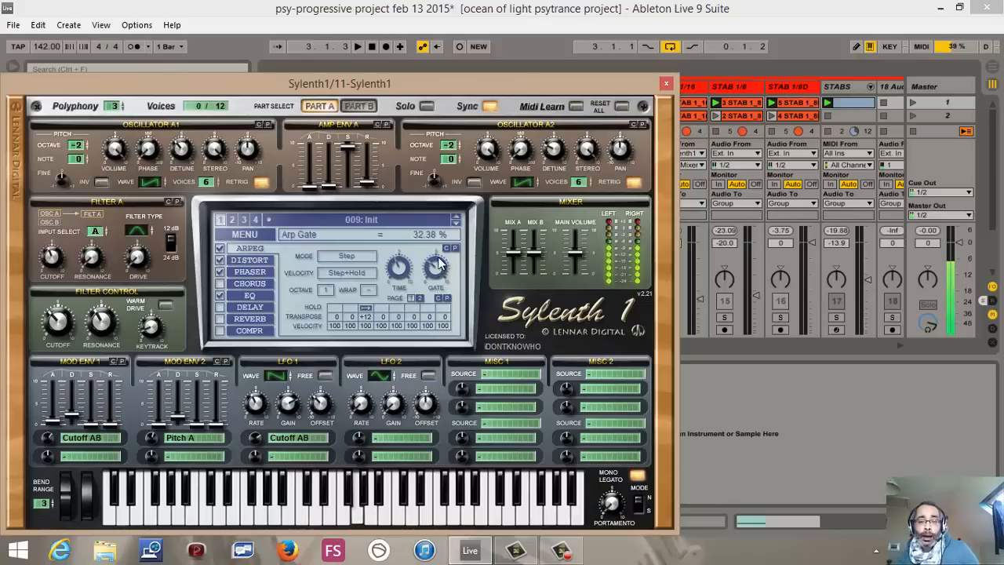
drag(441, 238, 444, 228)
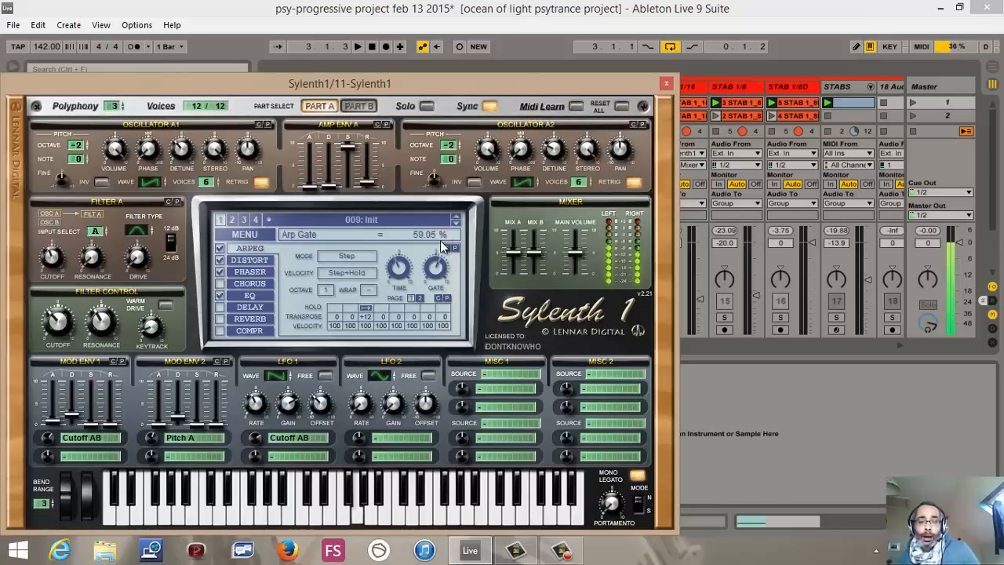
drag(436, 267, 420, 286)
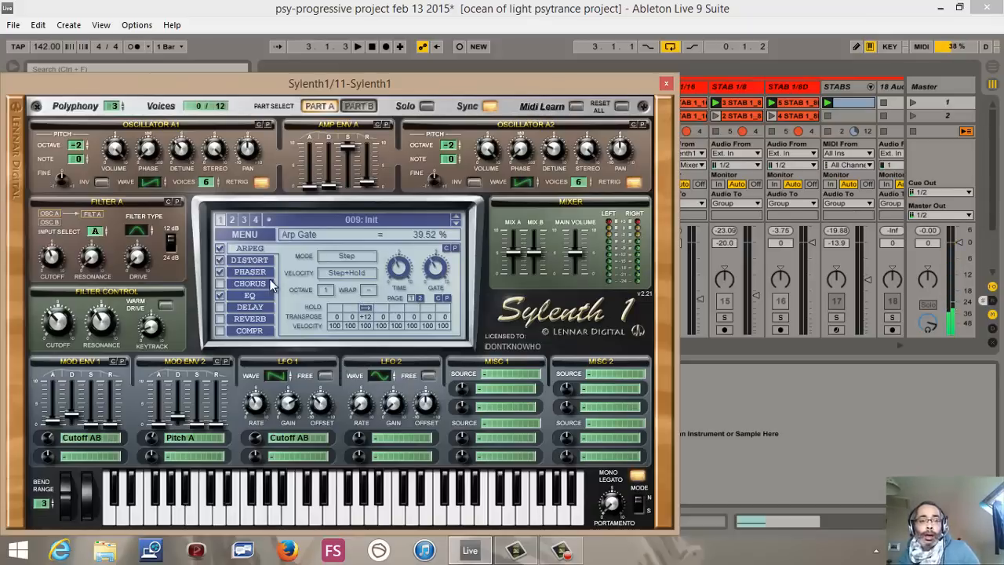
click(394, 280)
mouse_move(393, 288)
mouse_down()
mouse_move(398, 305)
mouse_move(402, 297)
mouse_up()
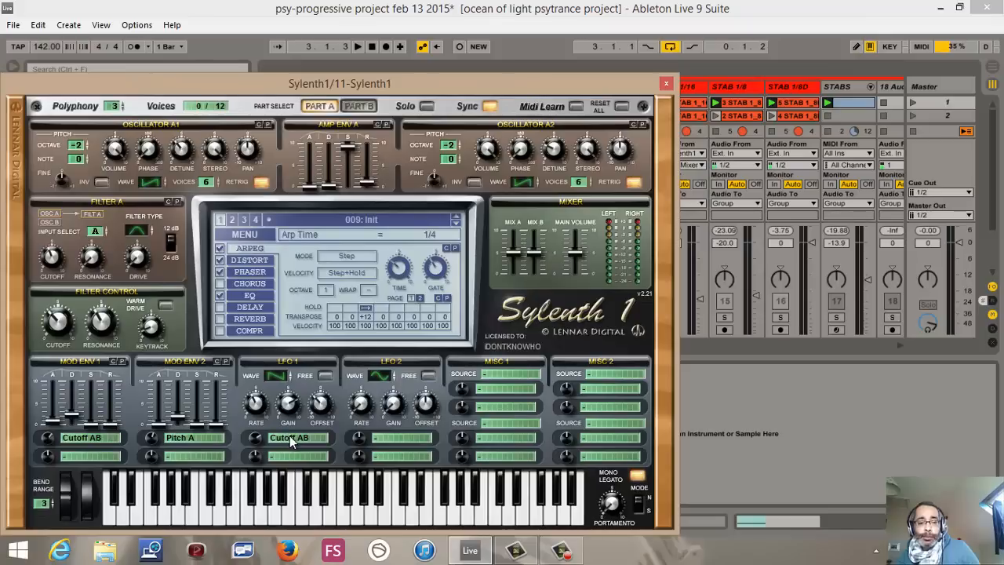
Set Sylenth1's LFO 1 rate to 1/2 and its offset to 2.95, trying Free mode on and leaving it off
click(255, 407)
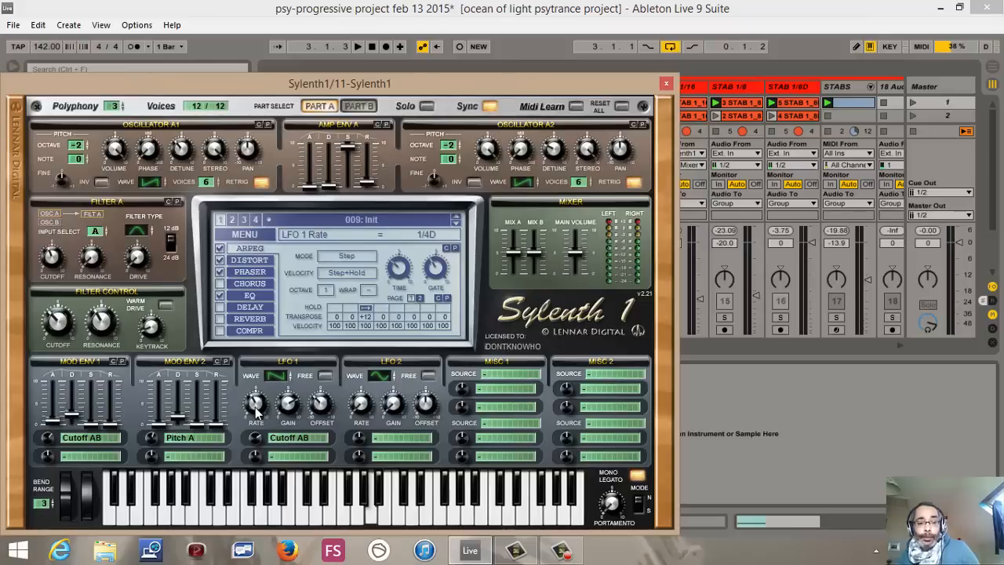
drag(257, 414, 258, 418)
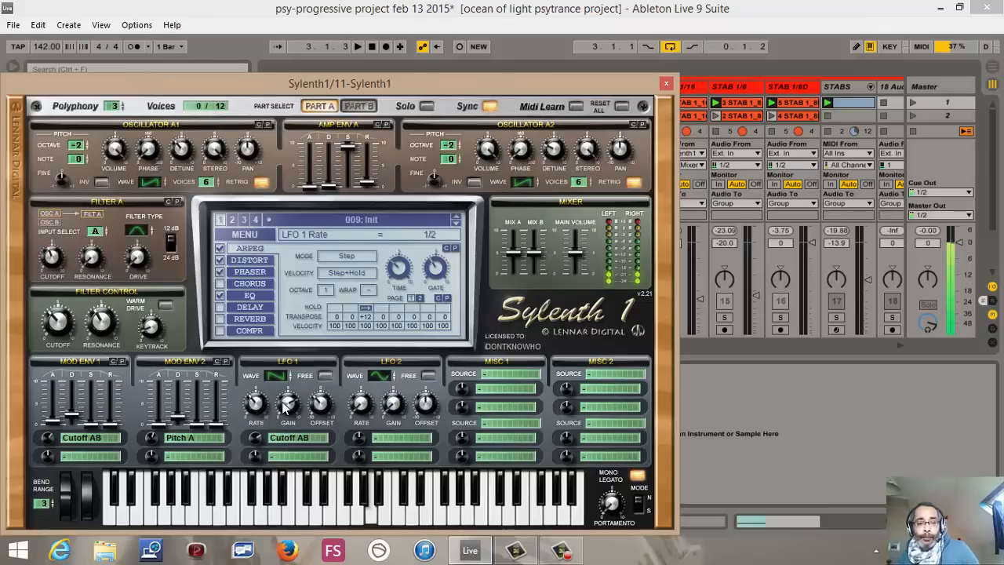
click(325, 375)
drag(321, 396, 327, 366)
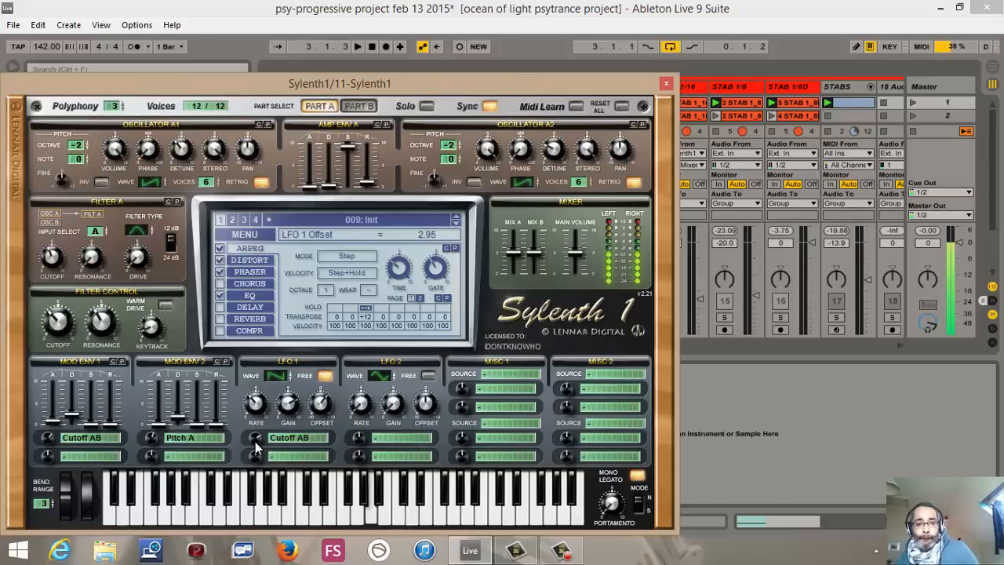
click(57, 321)
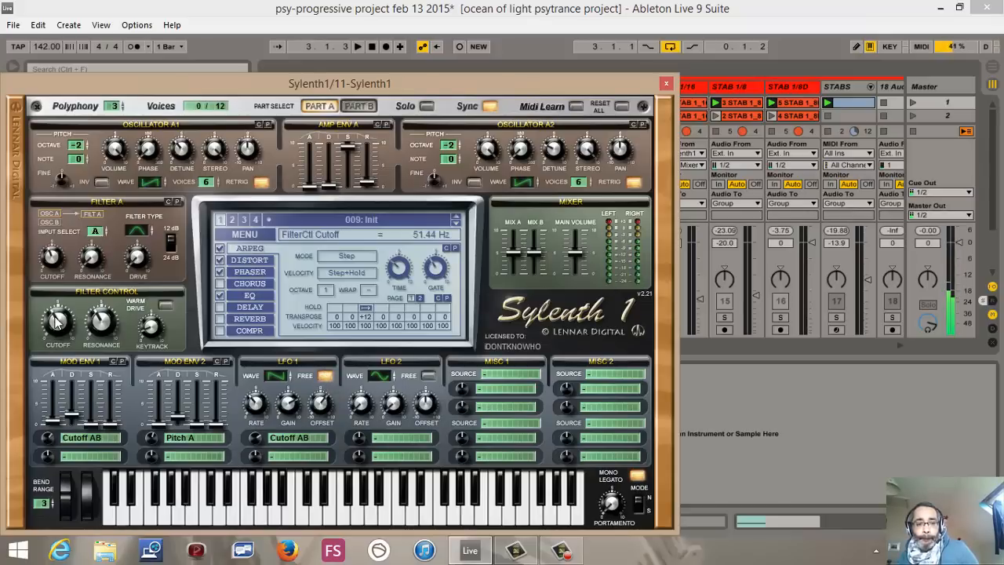
click(325, 375)
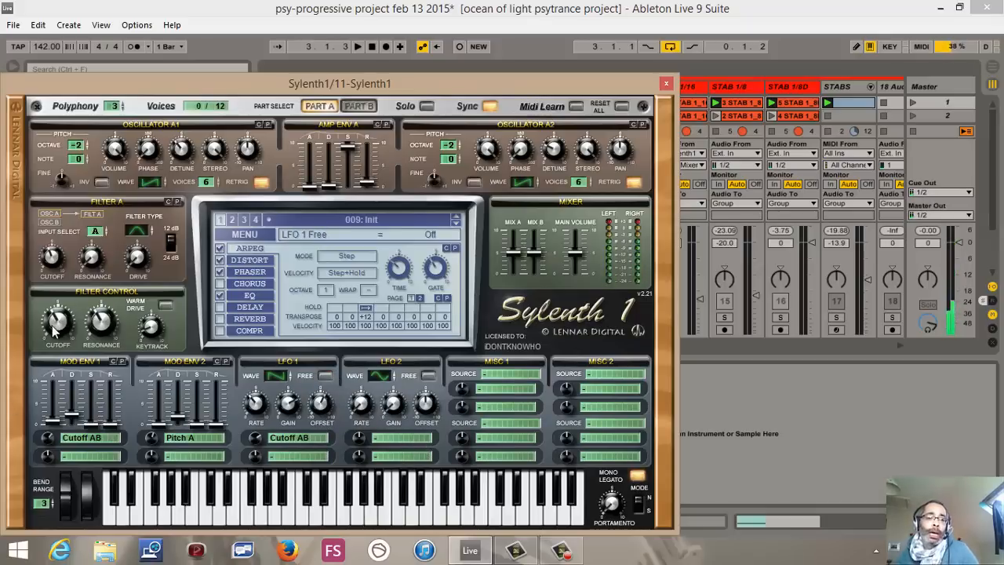
Set Sylenth1's arpeggiator time to 1/8D and close the instrument window
drag(392, 268, 400, 262)
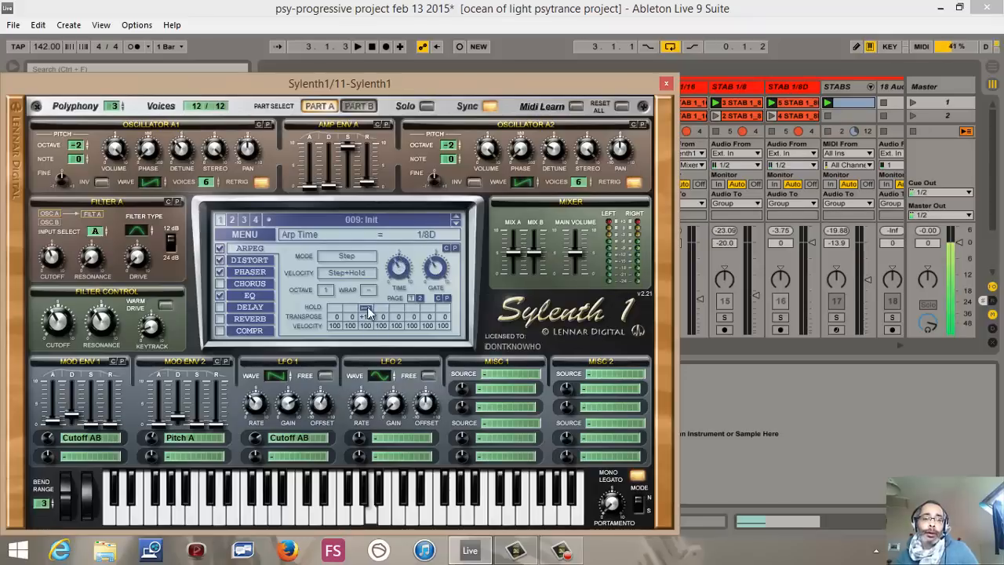
click(666, 84)
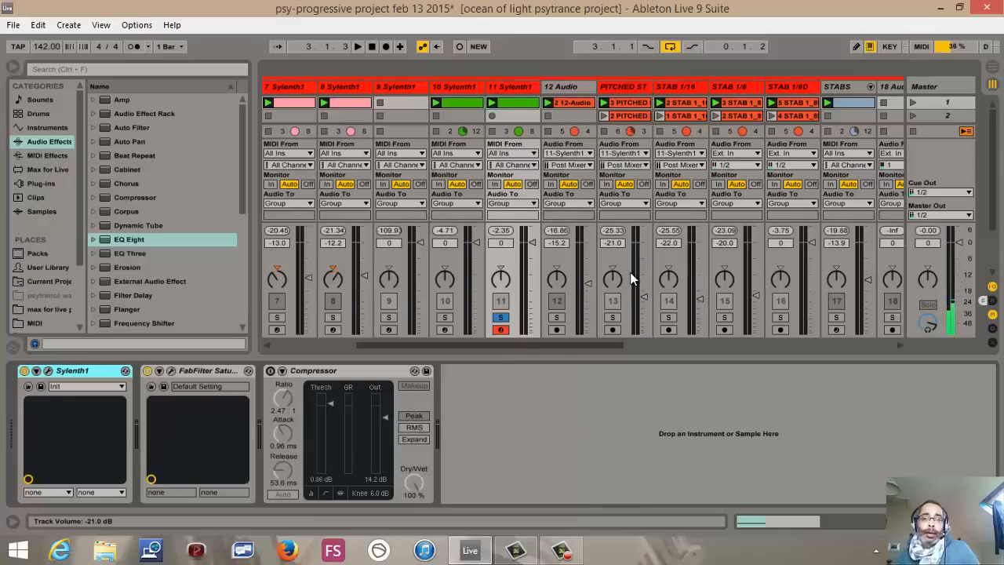
Solo the PITCHED ST and STAB 1/16 tracks in turn and audition the first STAB 1/16 clip alone and in the mix
click(613, 318)
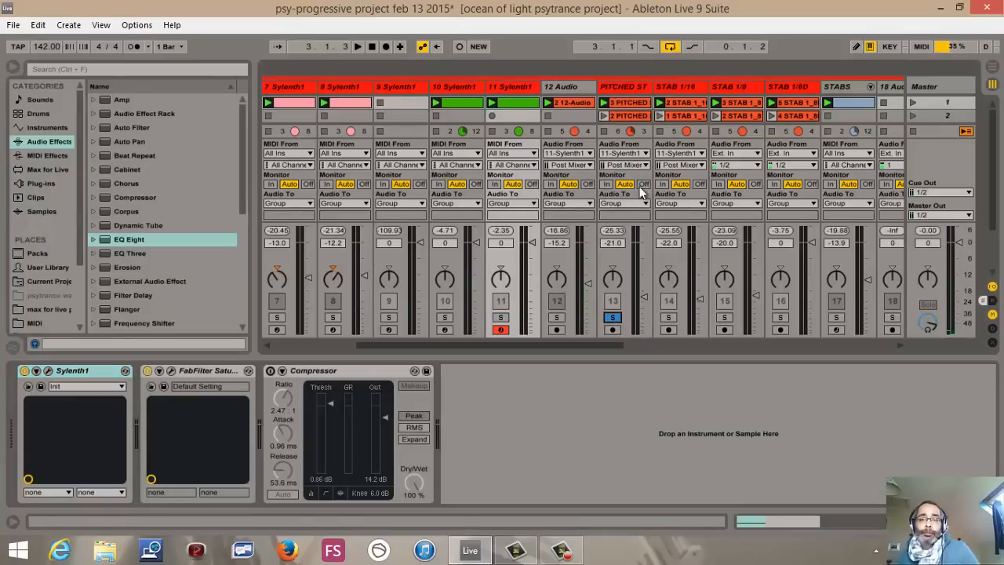
click(669, 318)
click(661, 104)
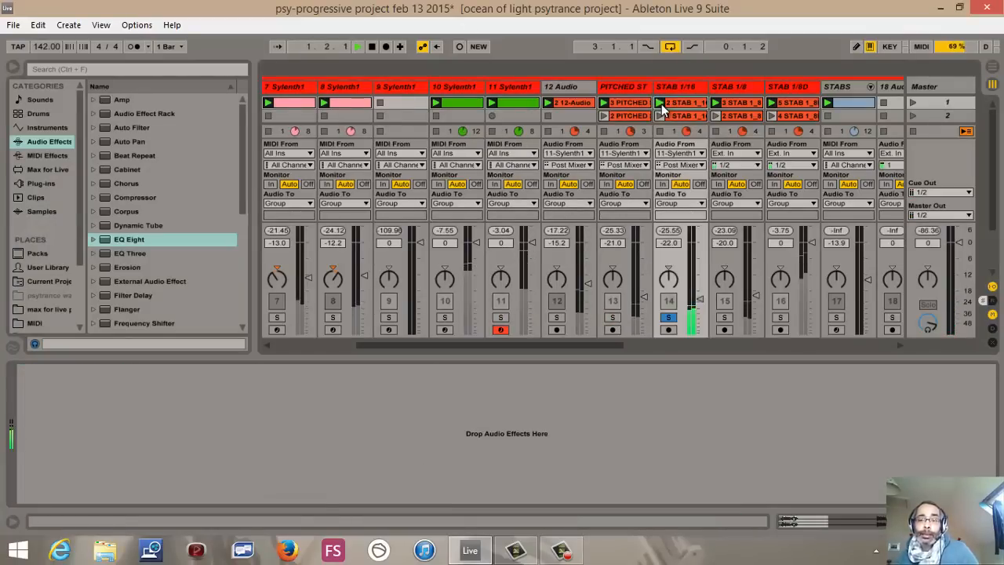
click(669, 318)
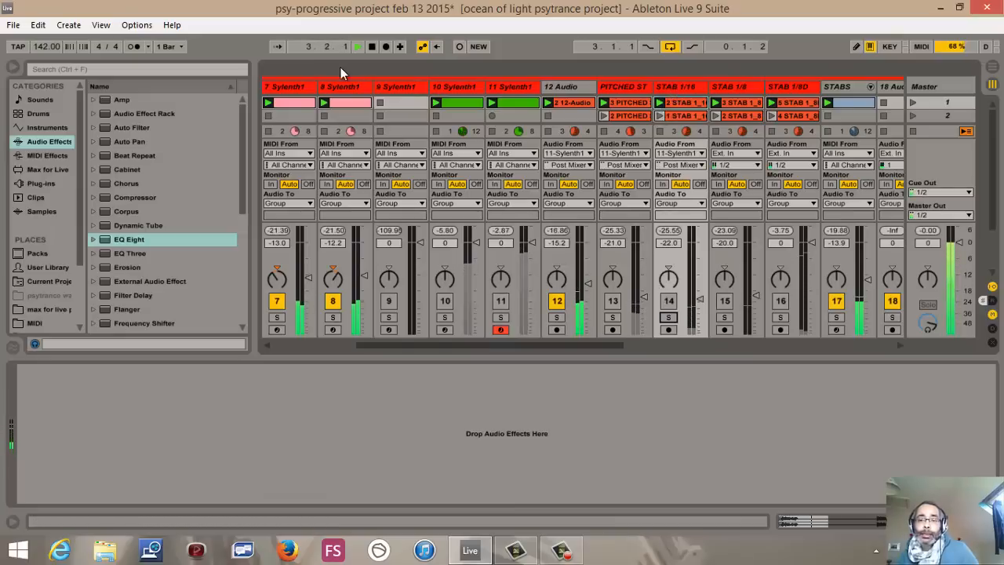
click(371, 48)
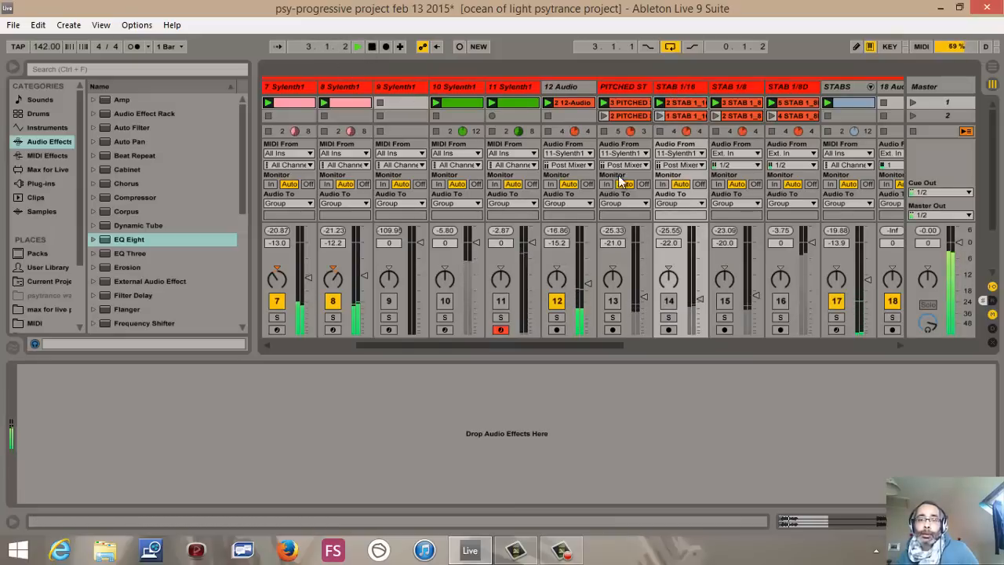
click(668, 318)
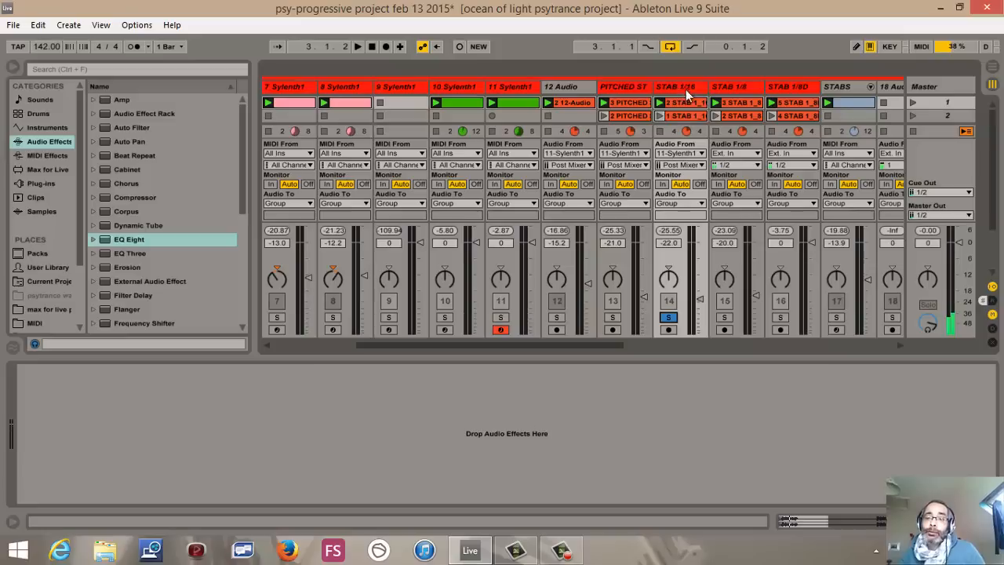
Solo the STAB 1/8 track, audition its first two clips, and stop playback
click(724, 317)
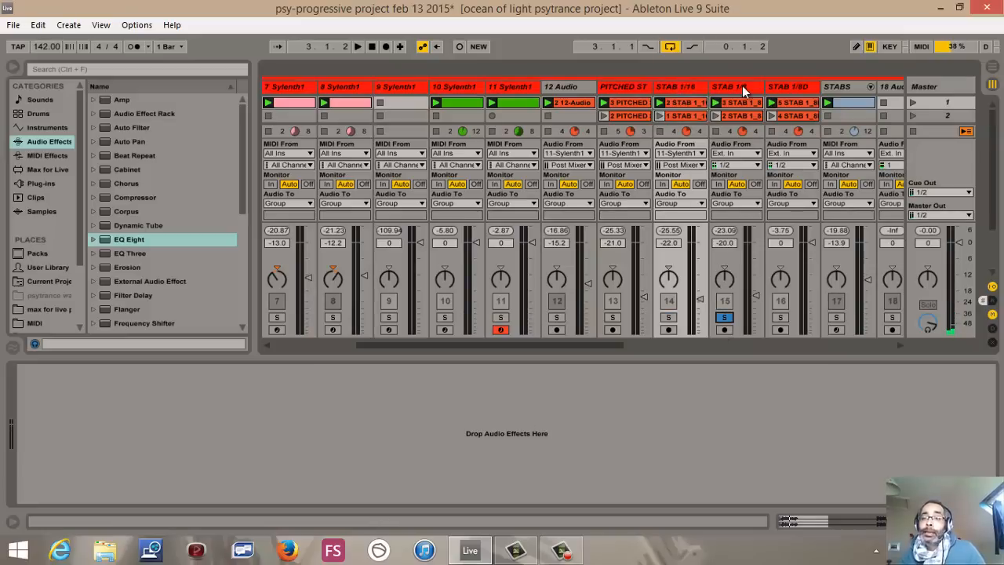
click(716, 102)
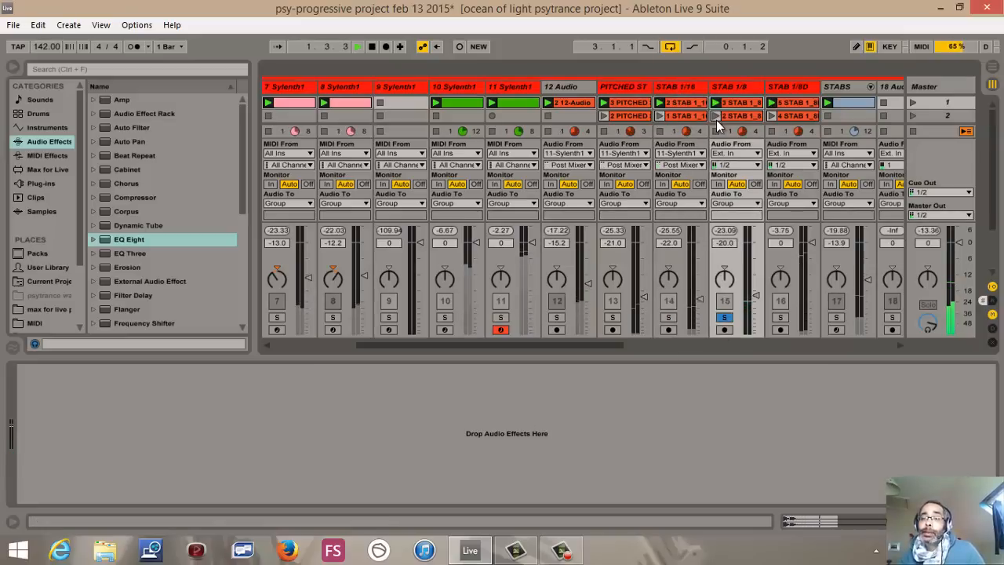
click(716, 116)
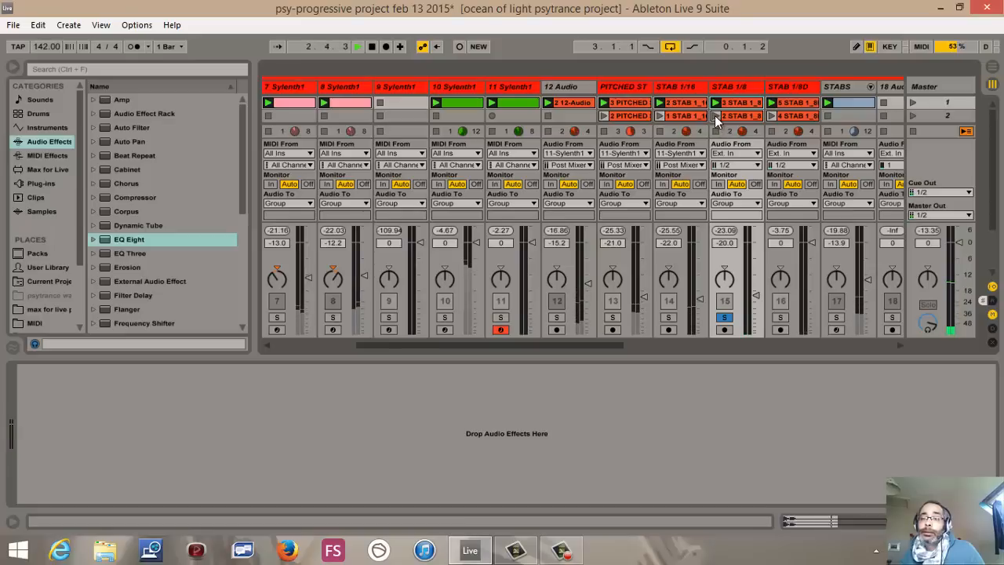
click(373, 48)
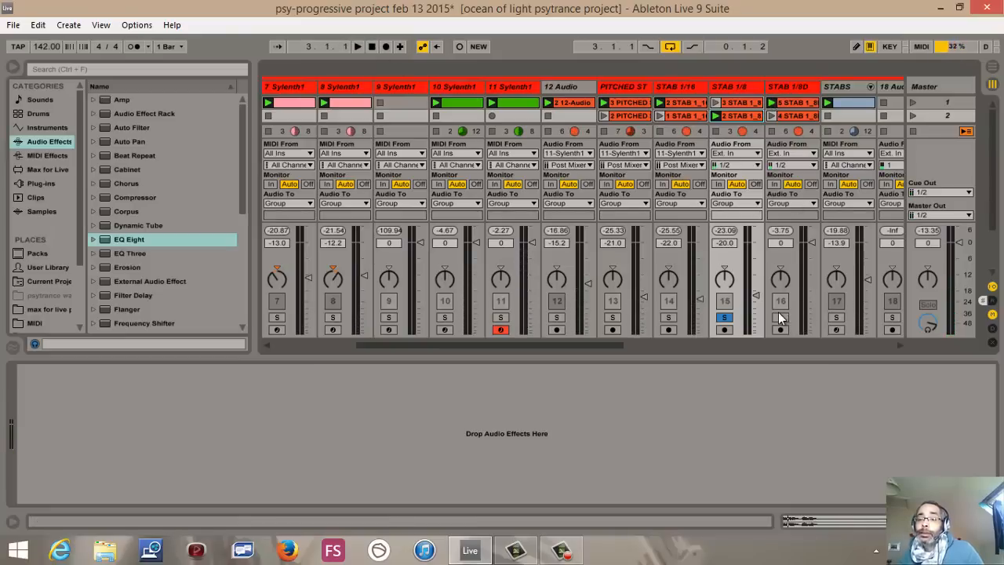
Solo the STAB 1/8D track, audition its second clip, and stop playback
click(780, 318)
click(773, 115)
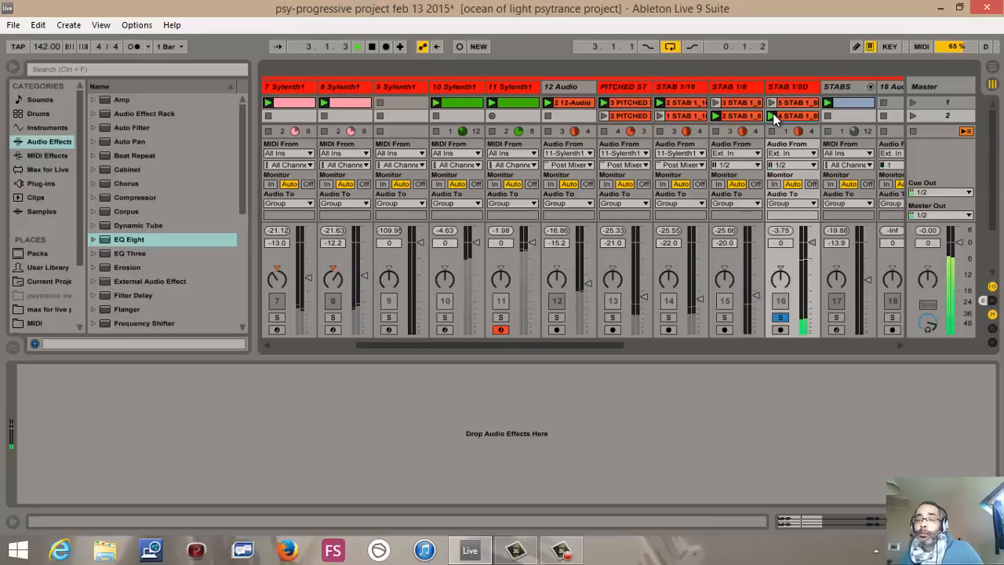
click(371, 47)
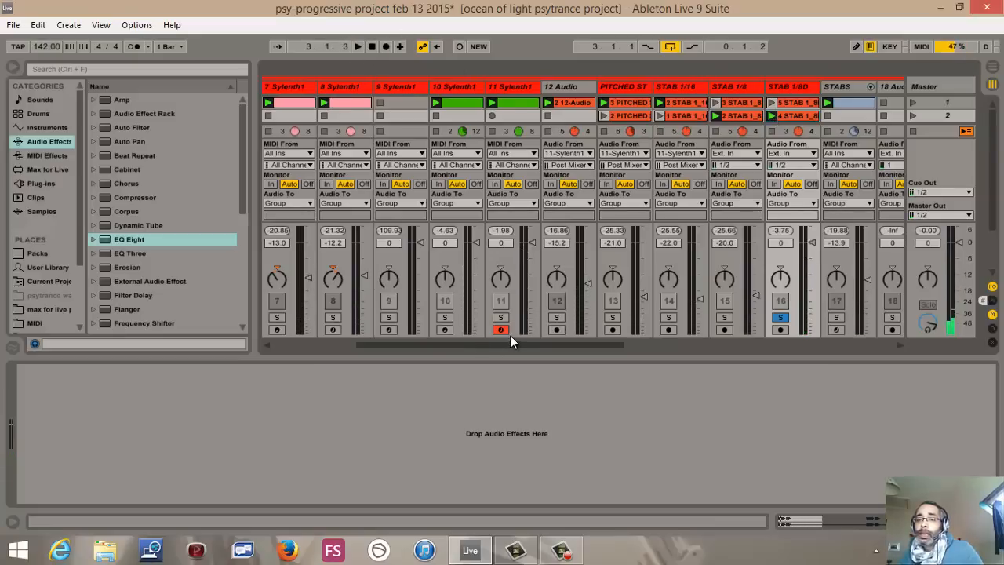
Display the STABS track's Drum Rack with its loaded stab samples
key(ctrl+alt+l)
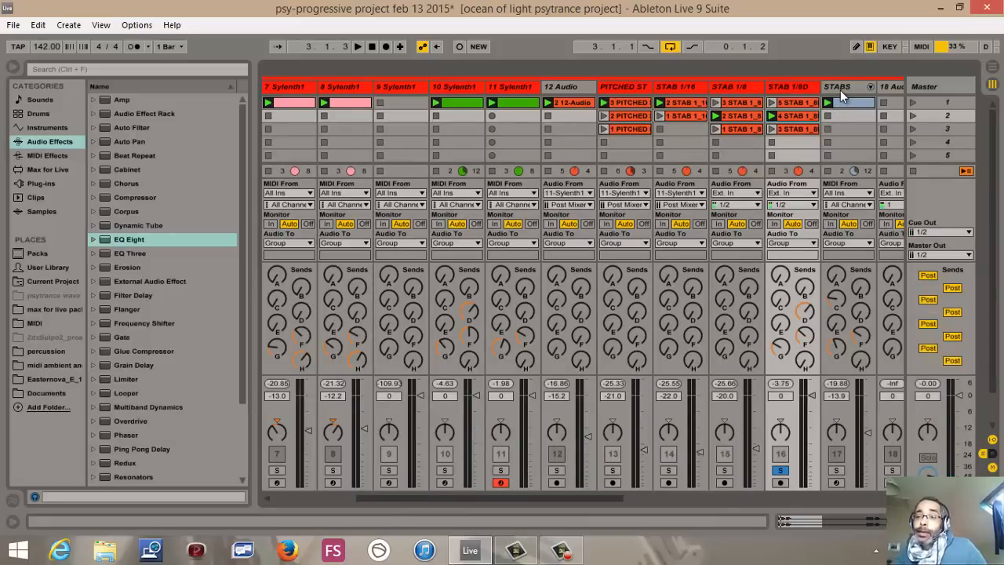
double_click(840, 90)
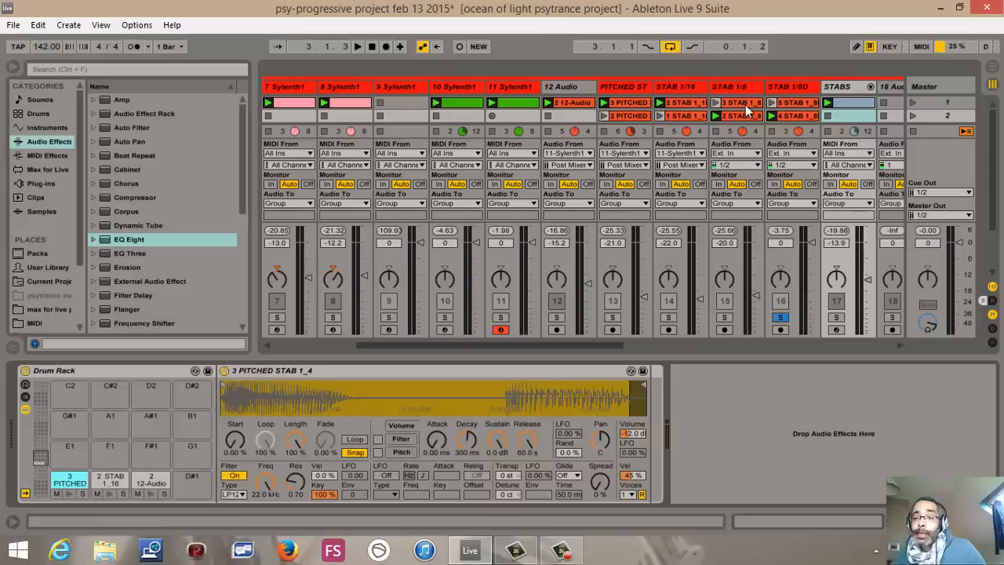
Switch to the Arrangement View, solo and select the 12 Audio track, and return all tracks to arrangement playback
key(Tab)
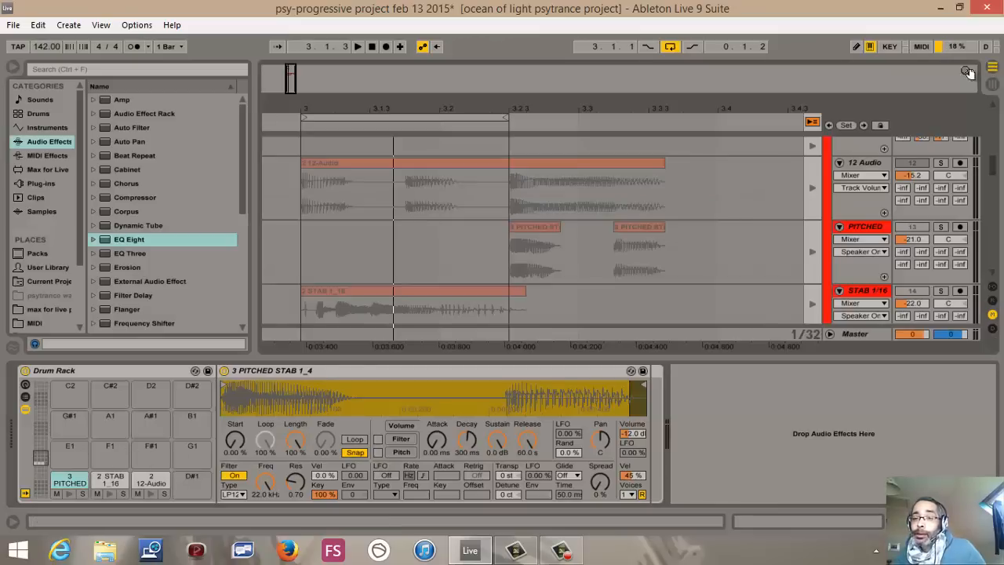
click(940, 163)
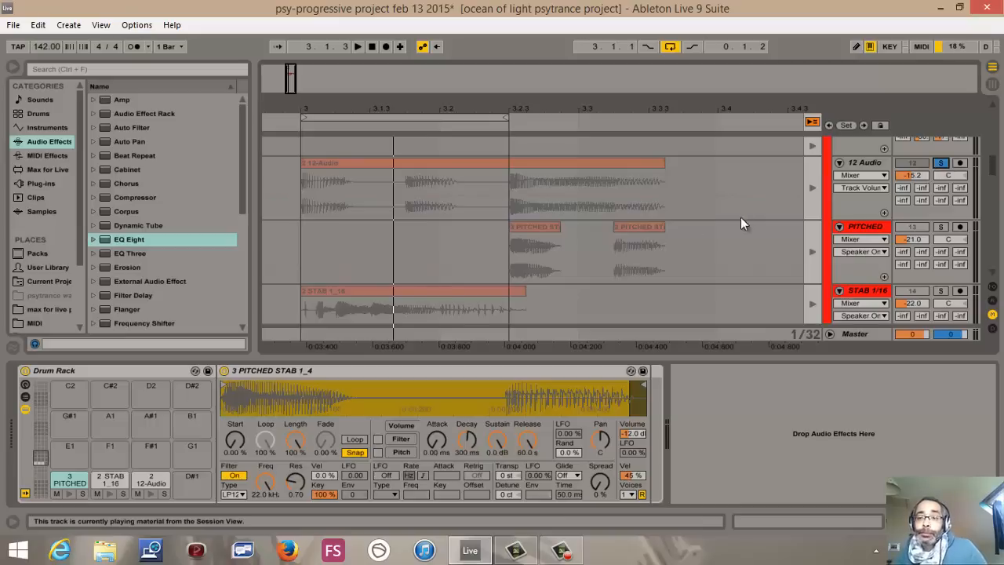
click(854, 162)
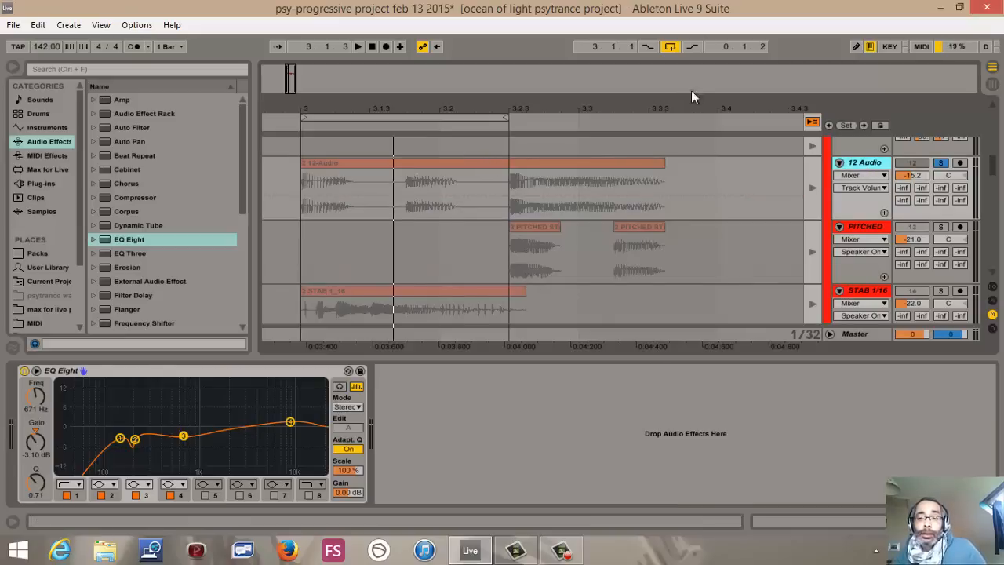
click(808, 122)
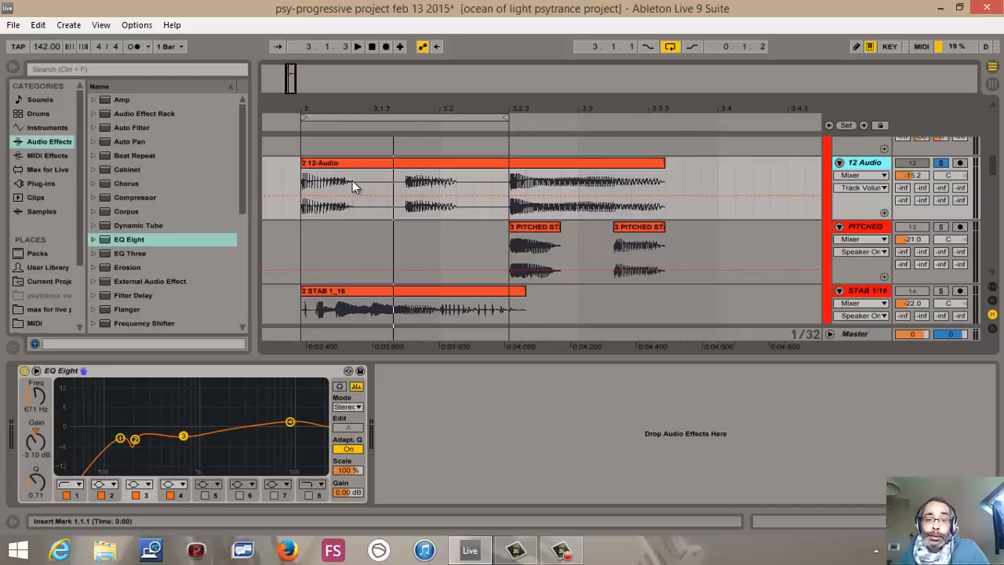
Split out and cut the silent section from 3.1.2 to 3.1.4 in the 12 Audio clip
drag(355, 183, 400, 188)
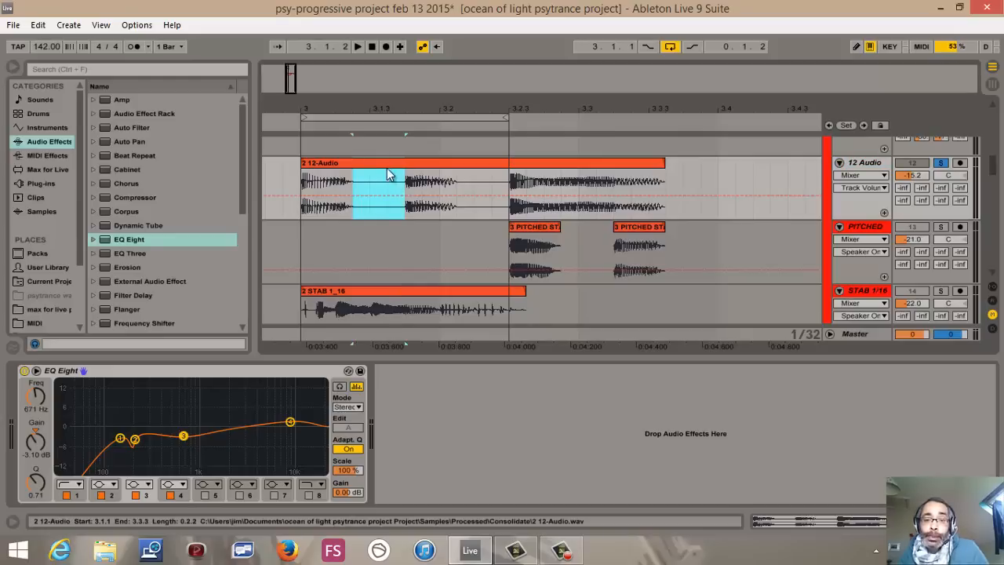
right_click(386, 203)
click(396, 270)
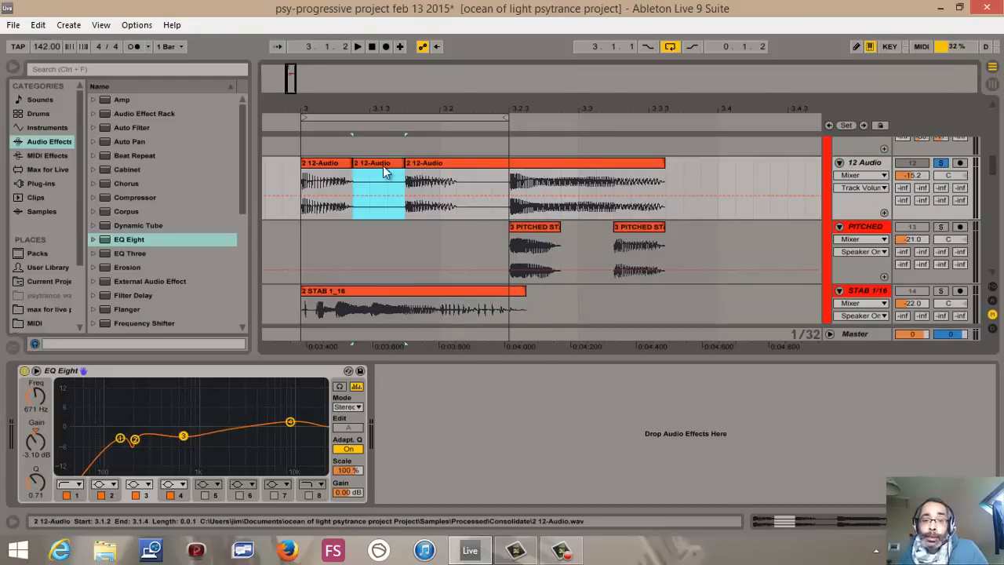
right_click(387, 197)
click(400, 204)
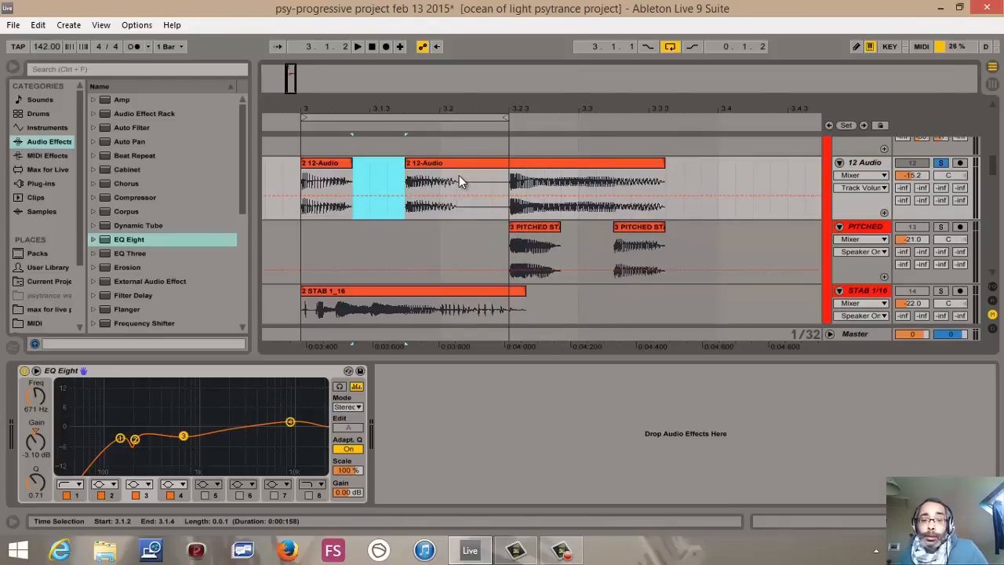
Split out and delete the silent section from 3.2.1 to 3.2.3 in the 12 Audio clip
drag(459, 174, 509, 182)
right_click(499, 167)
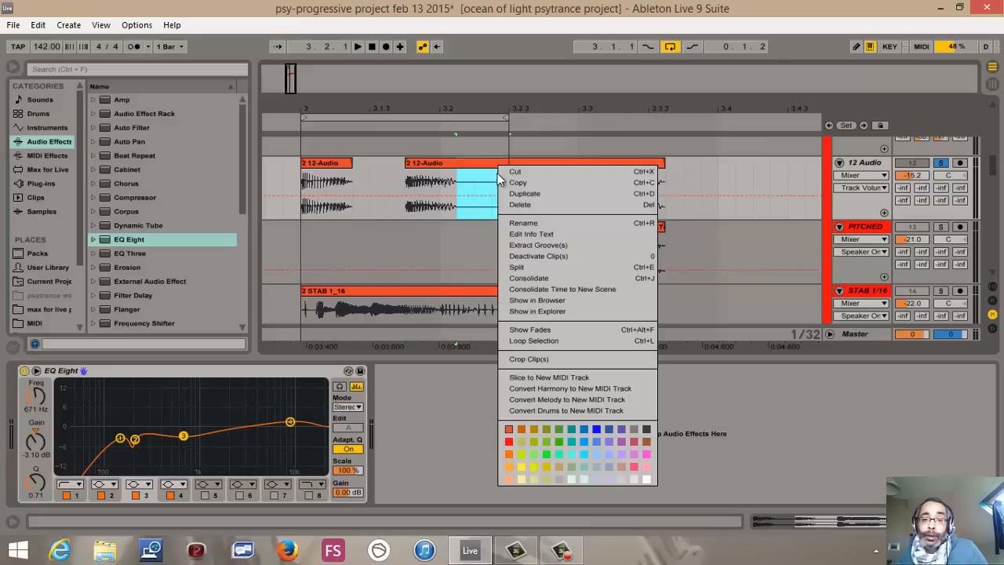
click(518, 266)
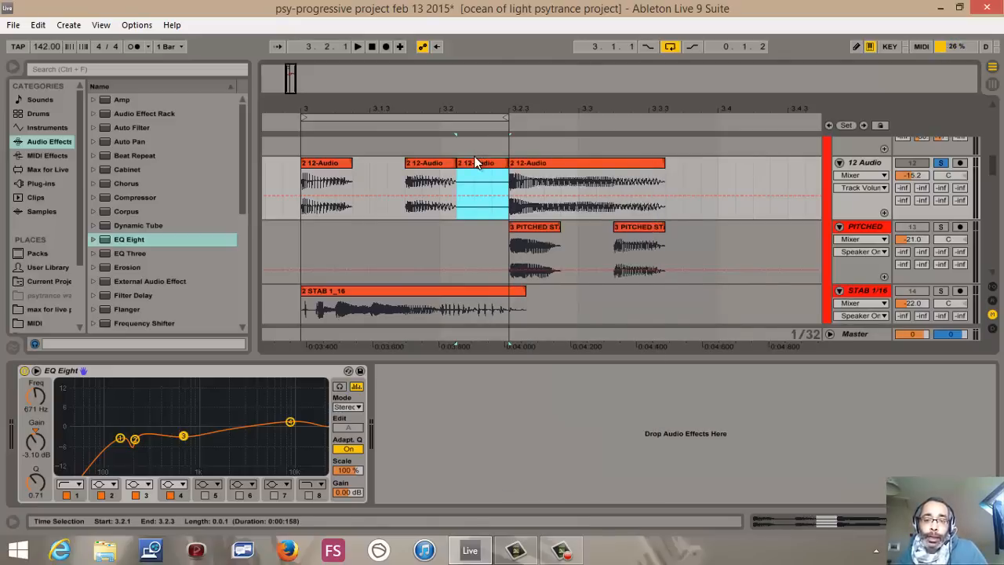
right_click(474, 162)
click(510, 202)
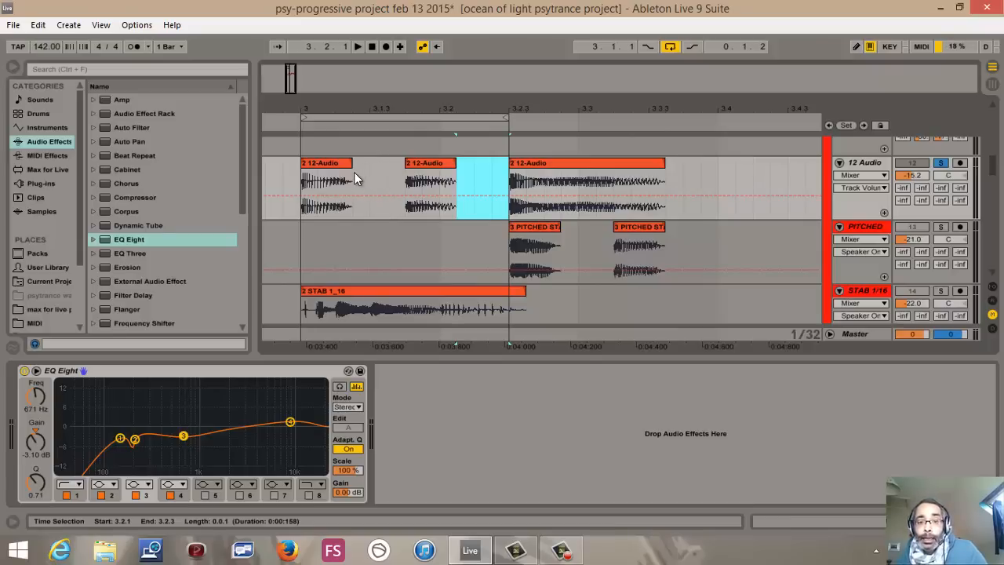
Show the fades on the 12 Audio track, add short fade-outs to its first two clips, and play the result
click(324, 163)
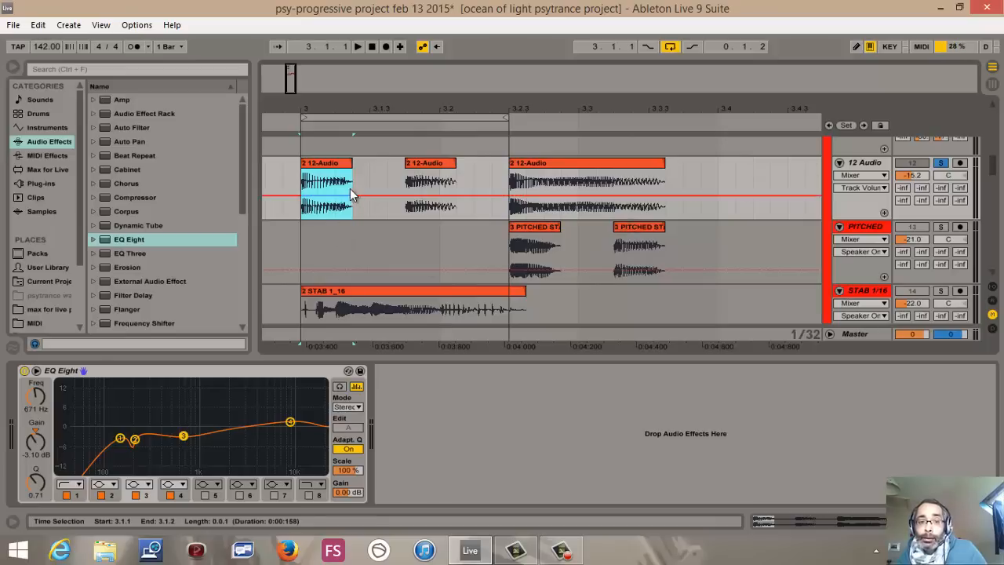
click(854, 177)
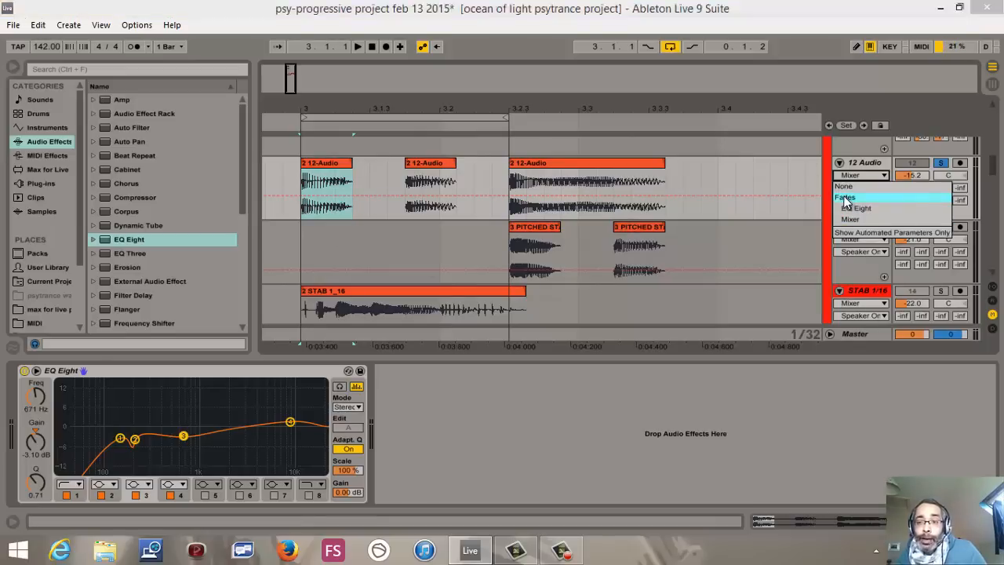
click(847, 202)
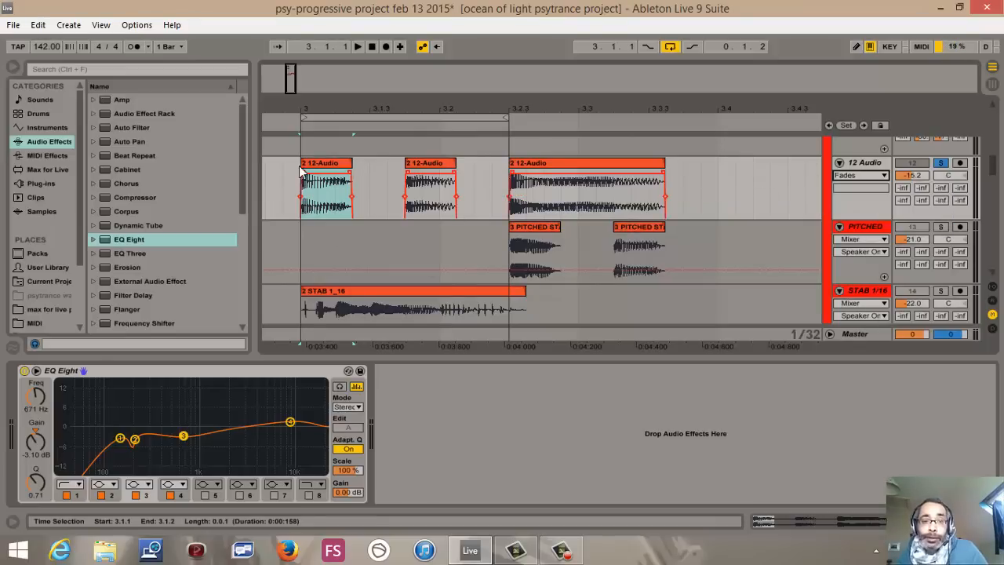
click(456, 178)
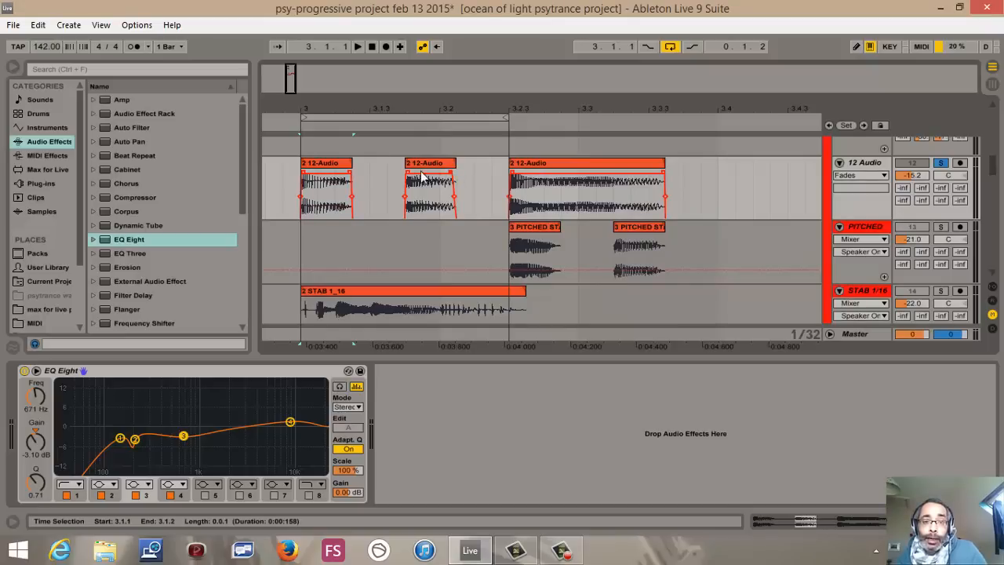
key(space)
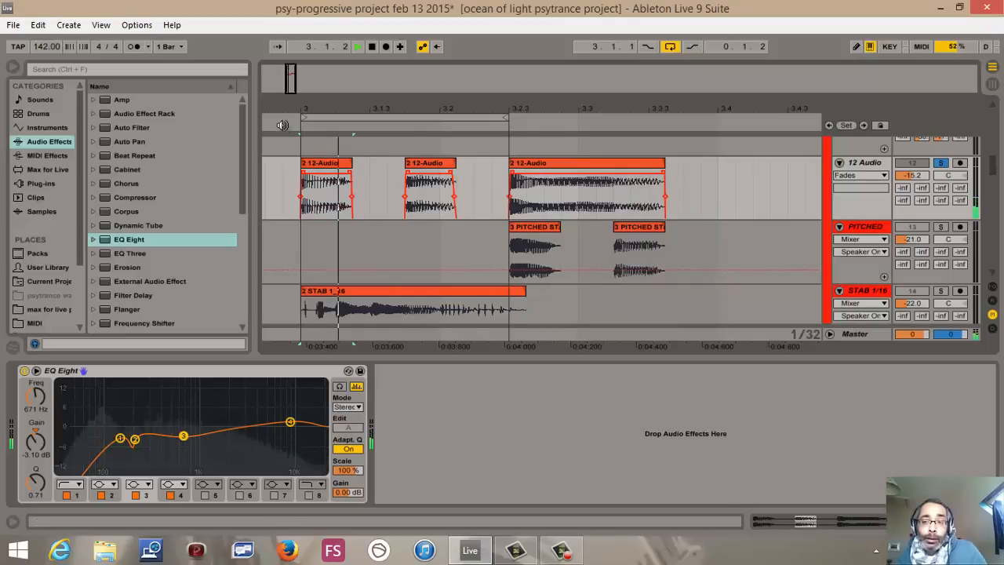
Stop playback, try the second 12 Audio clip directly before the third one, play it, and reposition the clip at 3.2.1
click(370, 46)
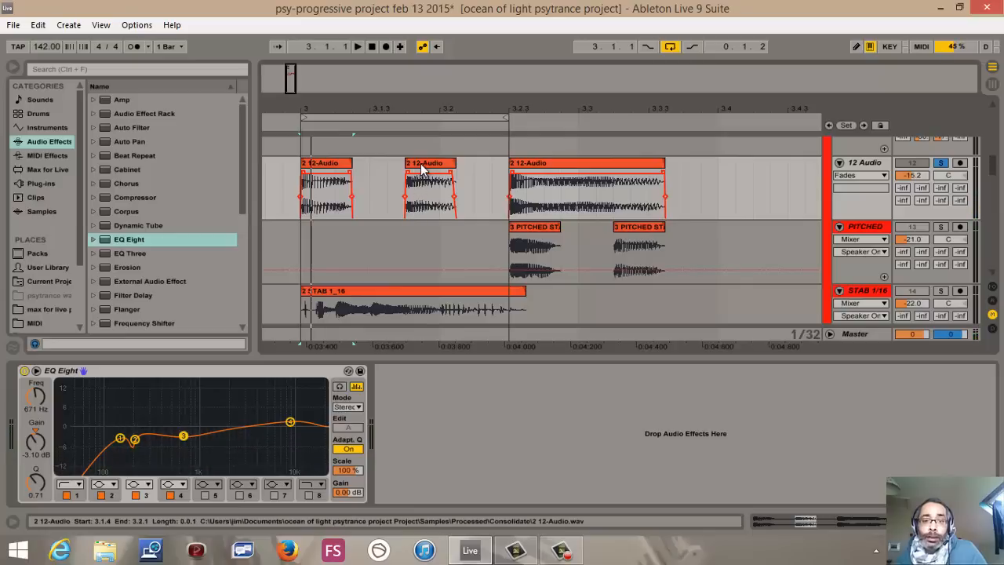
drag(421, 169, 484, 179)
click(267, 118)
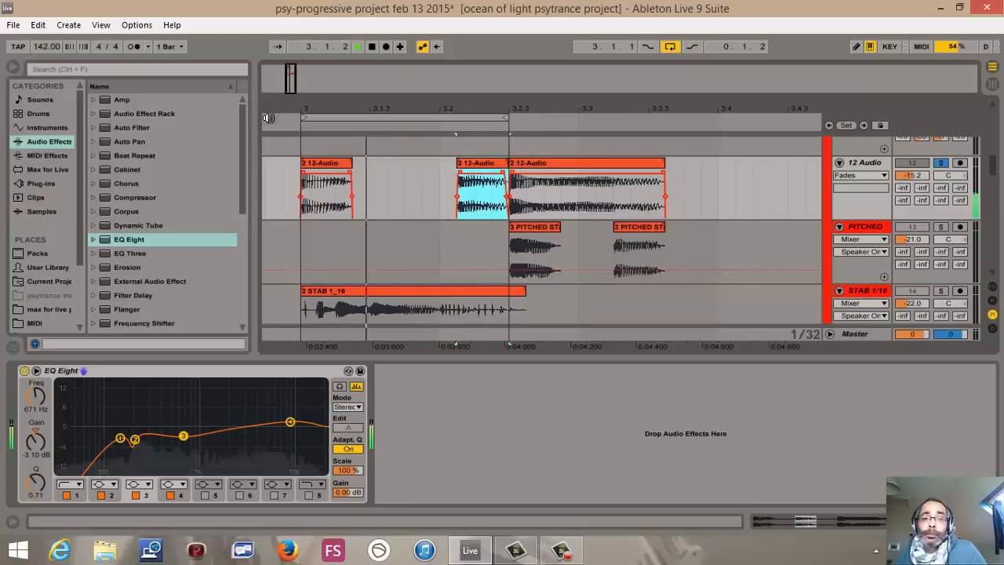
click(372, 46)
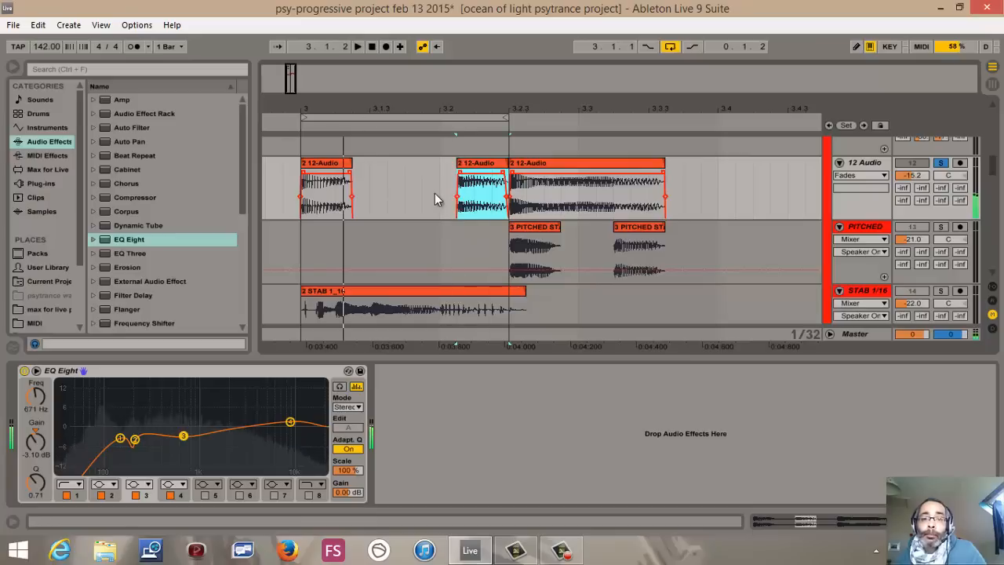
drag(476, 171, 458, 171)
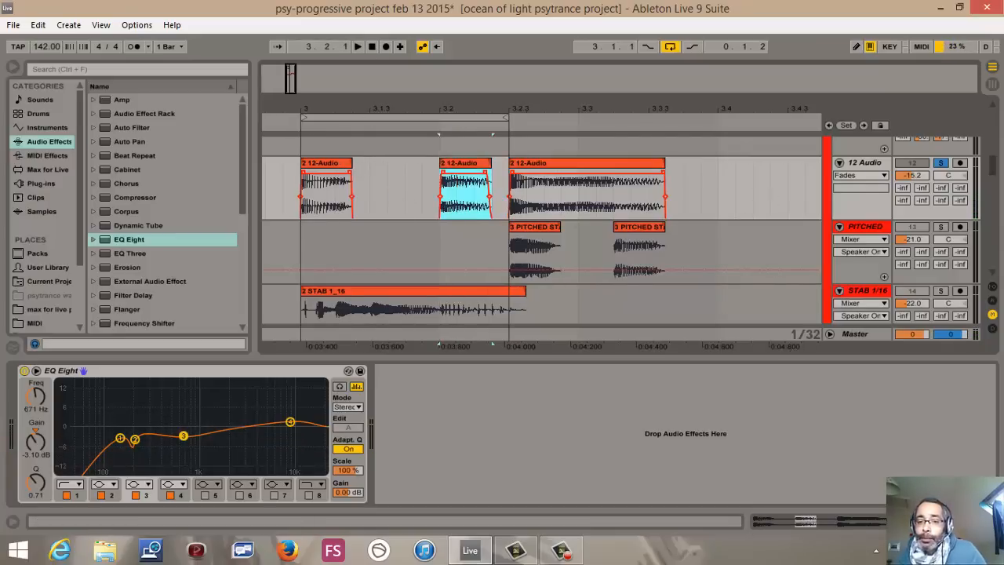
Fold the PITCHED, STAB 1/16 and STAB 1/8 tracks and show the Drum Rack on the STABS track
click(992, 522)
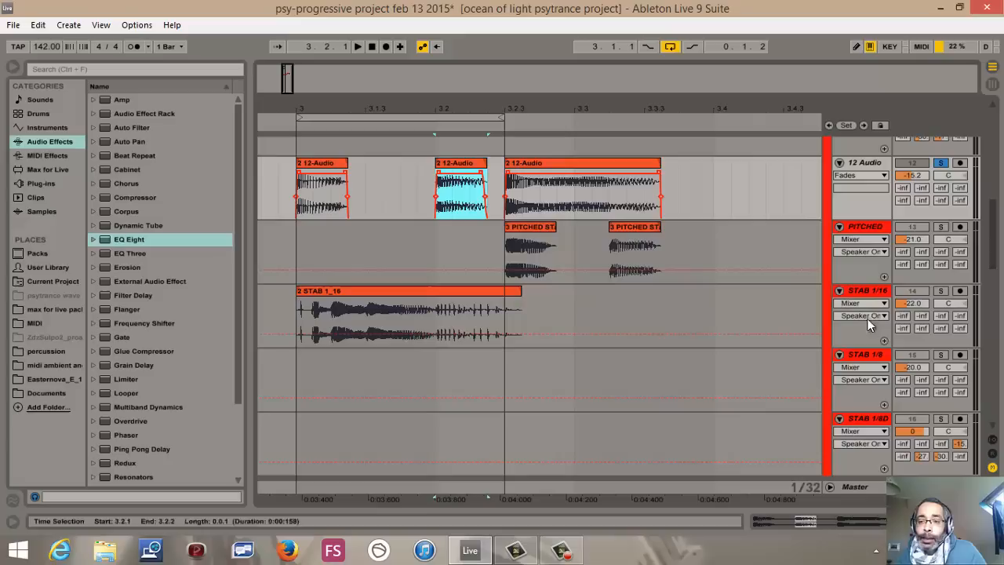
click(839, 227)
click(839, 241)
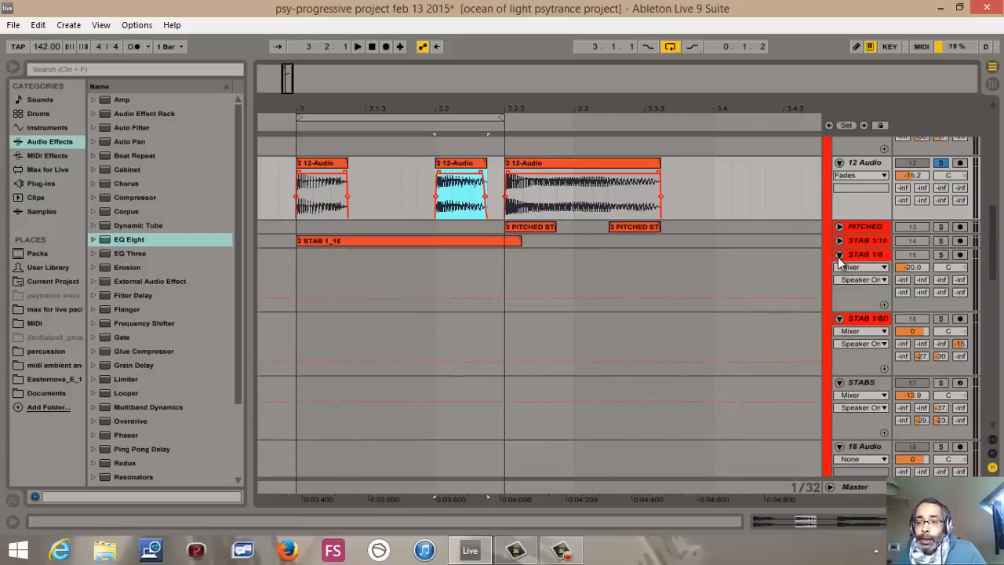
click(839, 255)
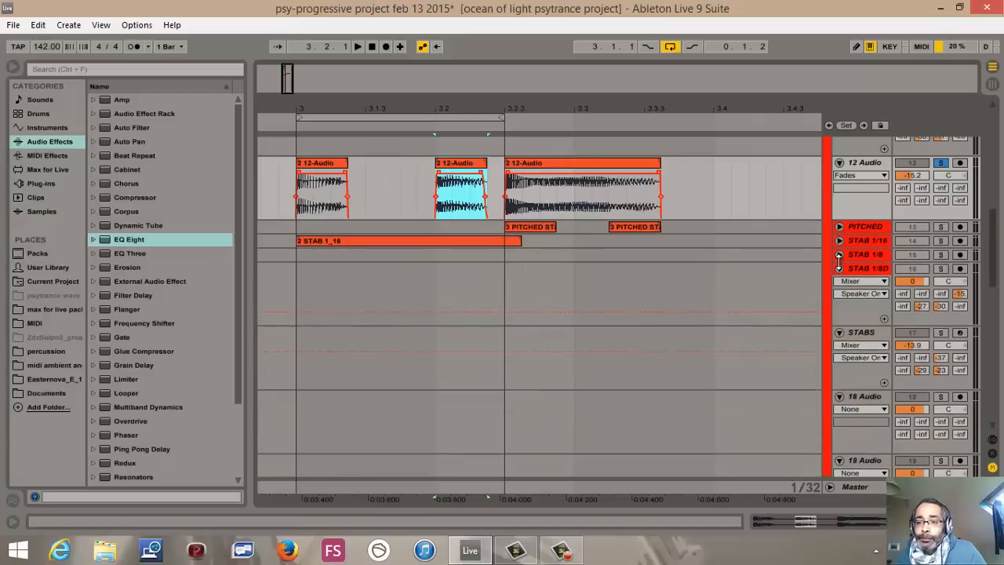
double_click(865, 331)
scroll(502, 257, up, 2)
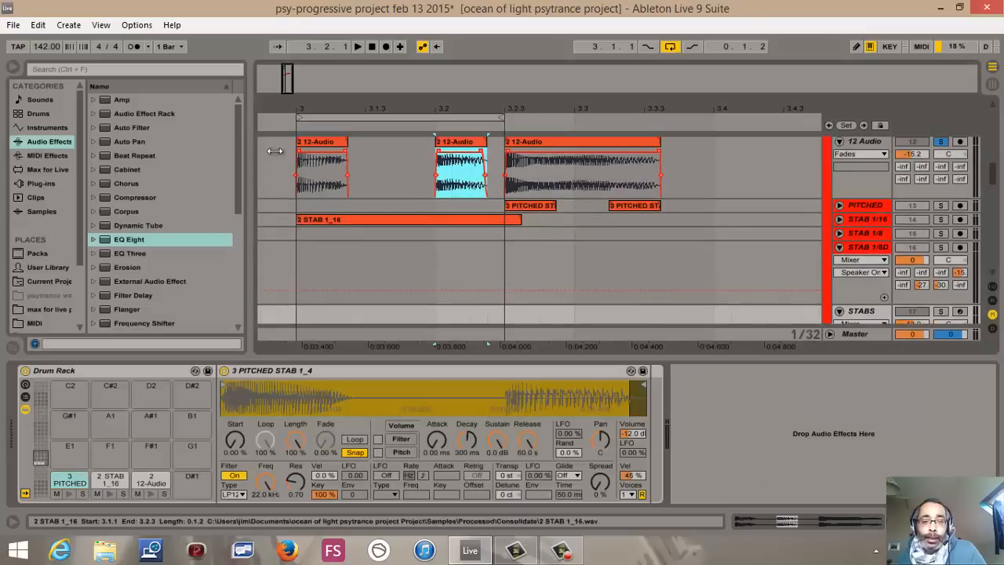
Load the first 12 Audio clip onto the Drum Rack's D#1 pad and rename the pad STABS
click(318, 149)
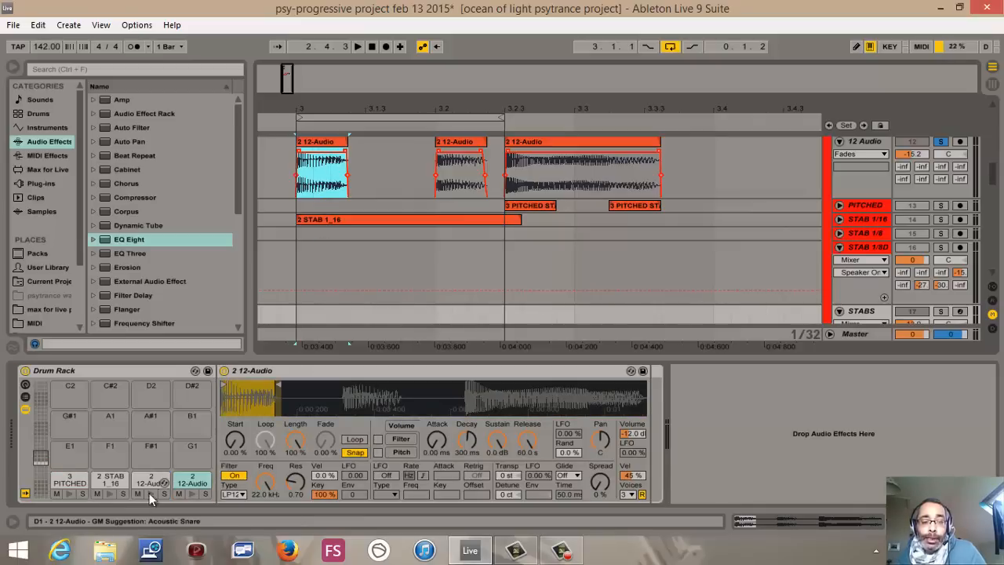
right_click(188, 477)
click(202, 486)
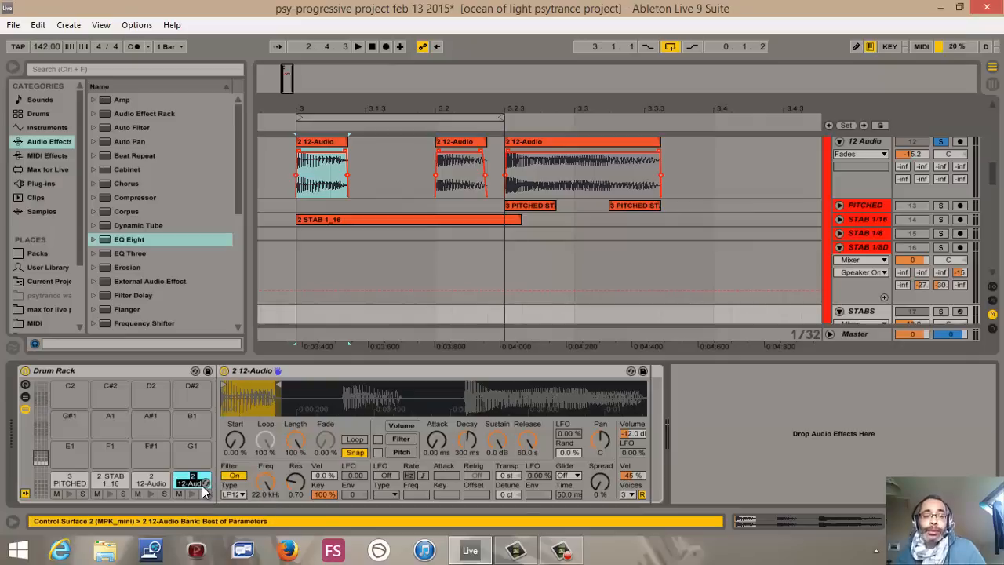
text(STABS)
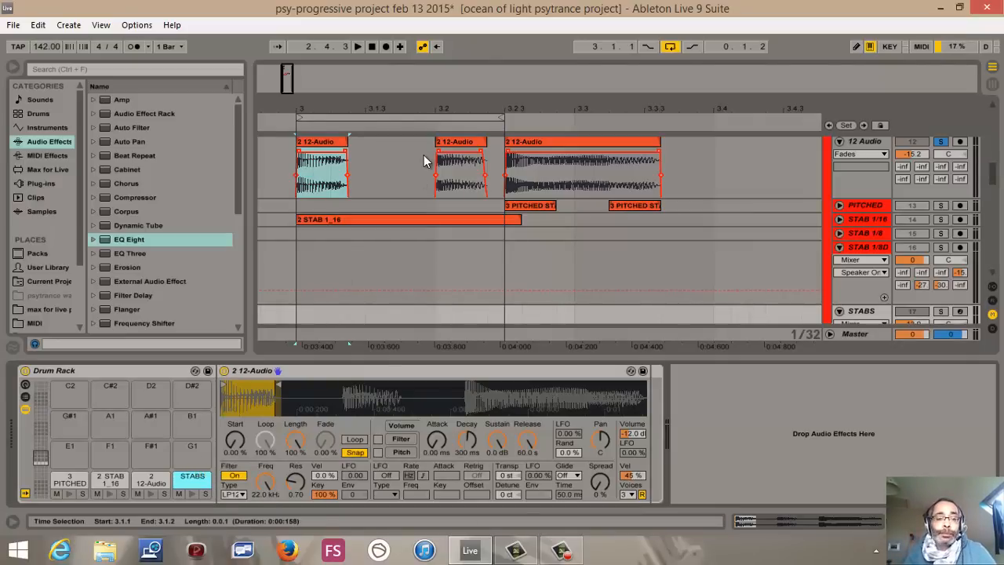
Delete the STABS pad from the Drum Rack
right_click(193, 488)
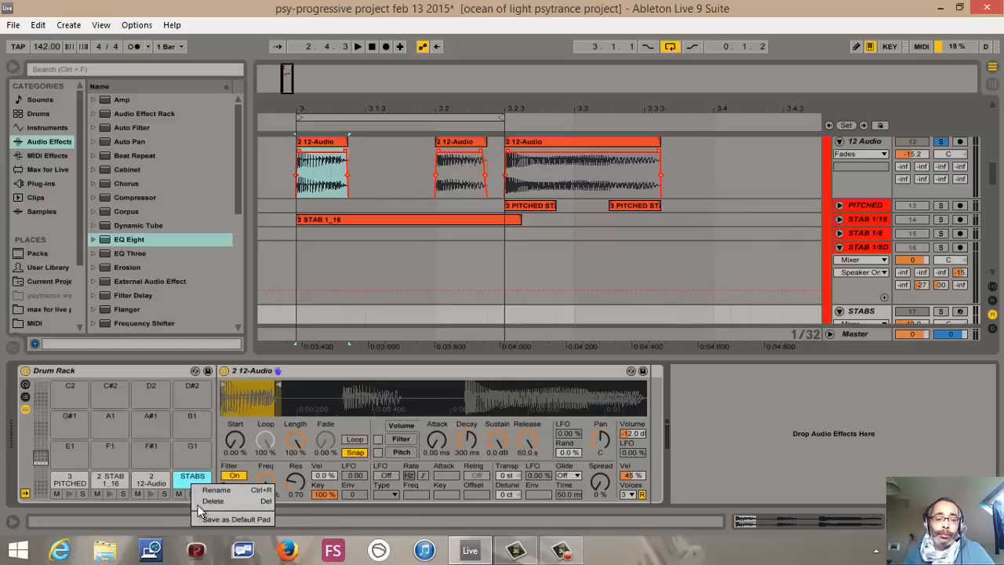
click(199, 503)
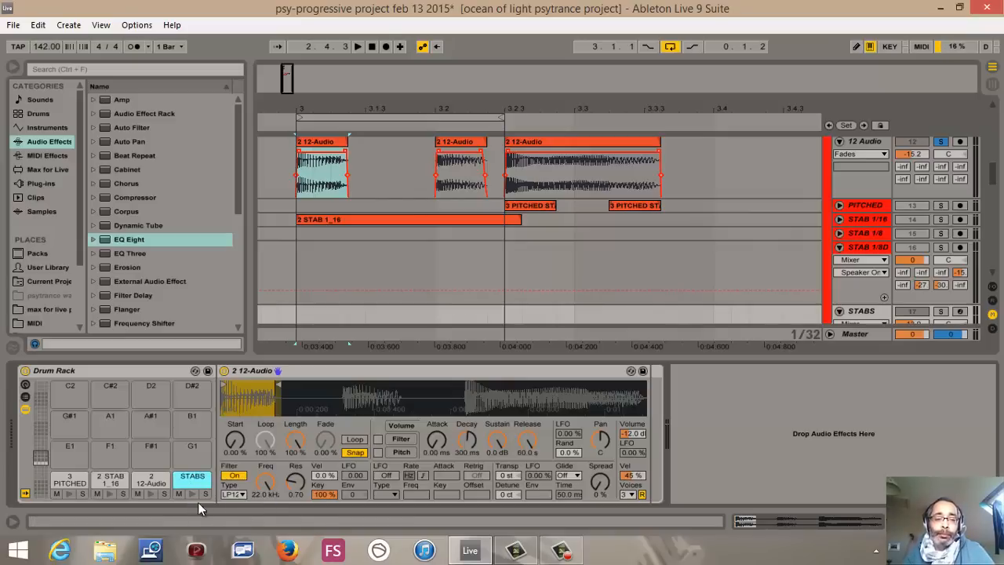
Switch to the Session View, solo the GLITCH group, and start playback with scene 1
click(994, 84)
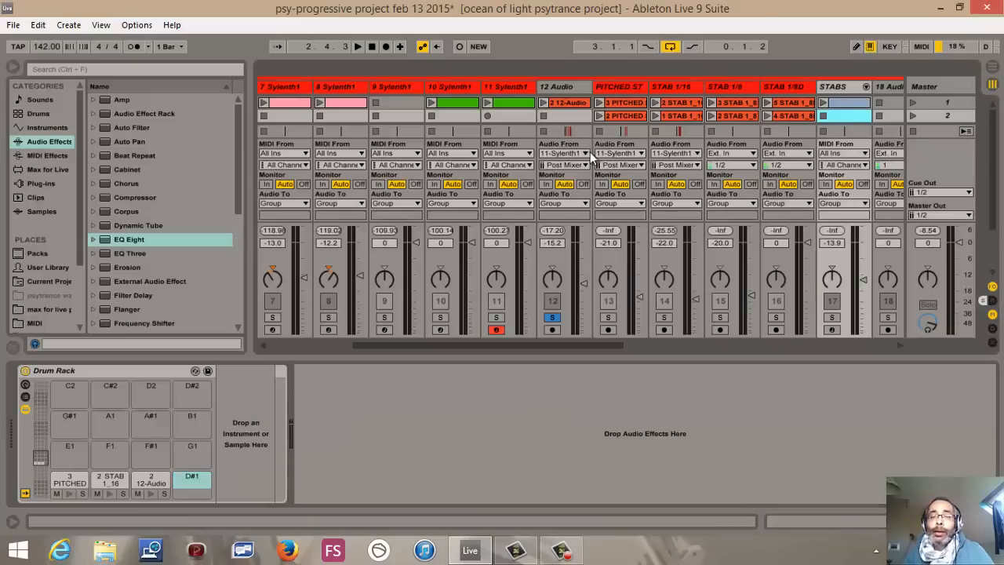
drag(485, 348, 379, 350)
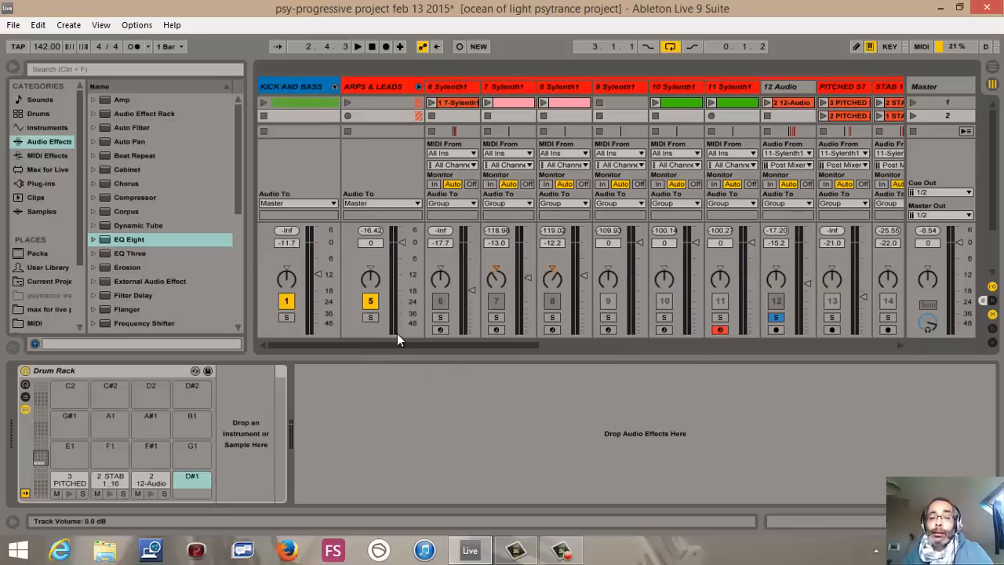
drag(405, 345, 661, 355)
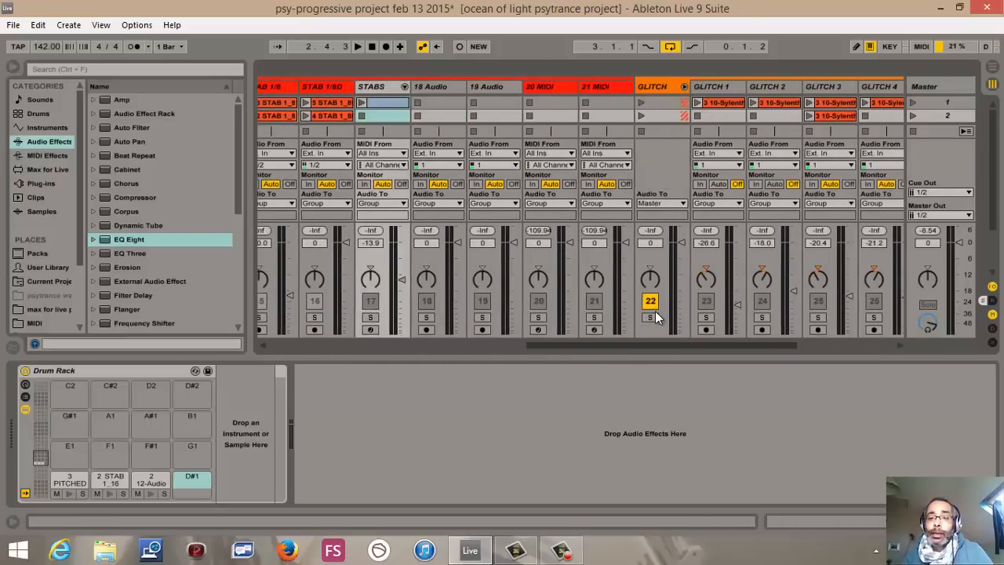
click(650, 317)
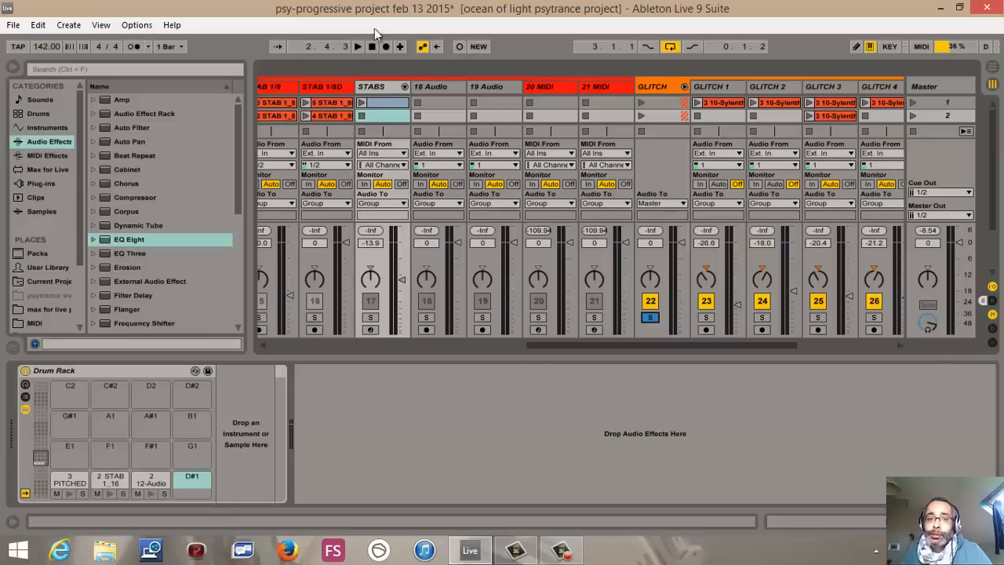
click(357, 47)
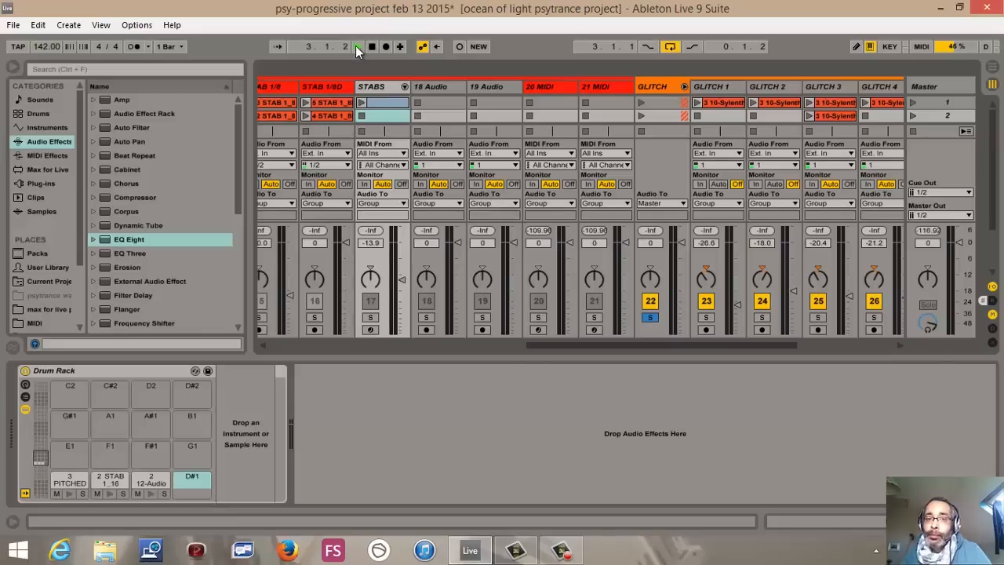
click(913, 103)
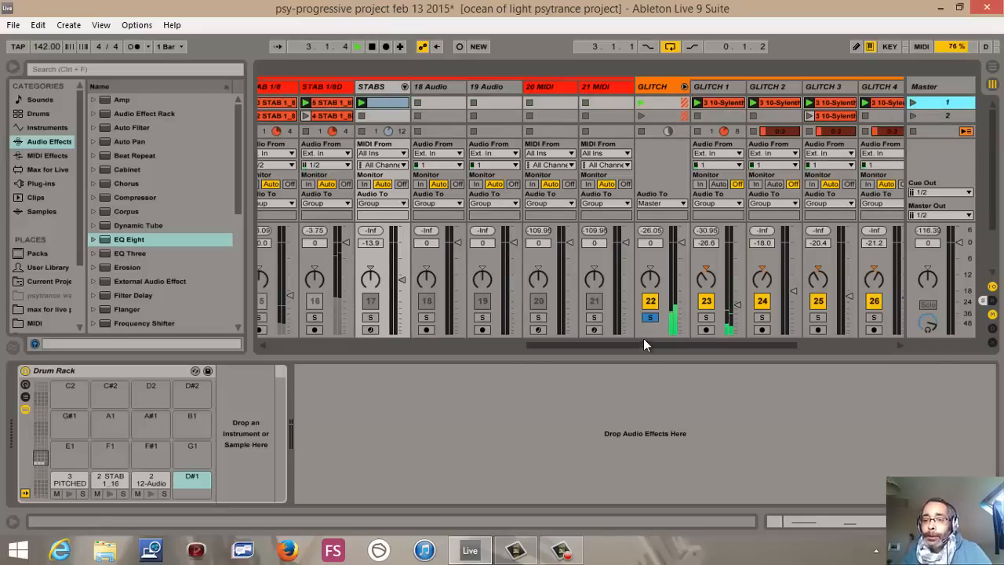
Add a Frequency Shifter after the FabFilter device on the GLITCH 4 track and set its frequency to 920 Hz
drag(643, 340, 716, 352)
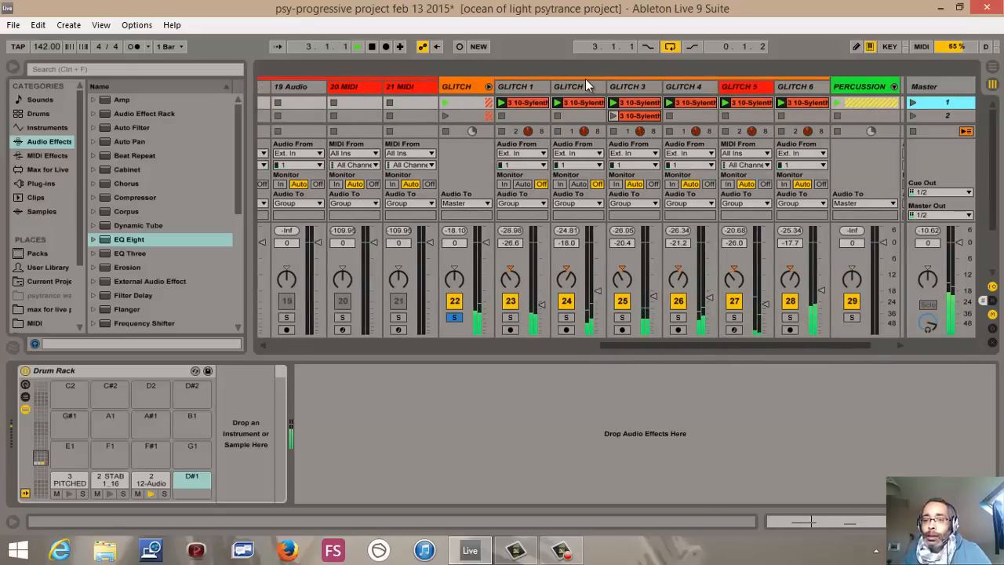
click(698, 87)
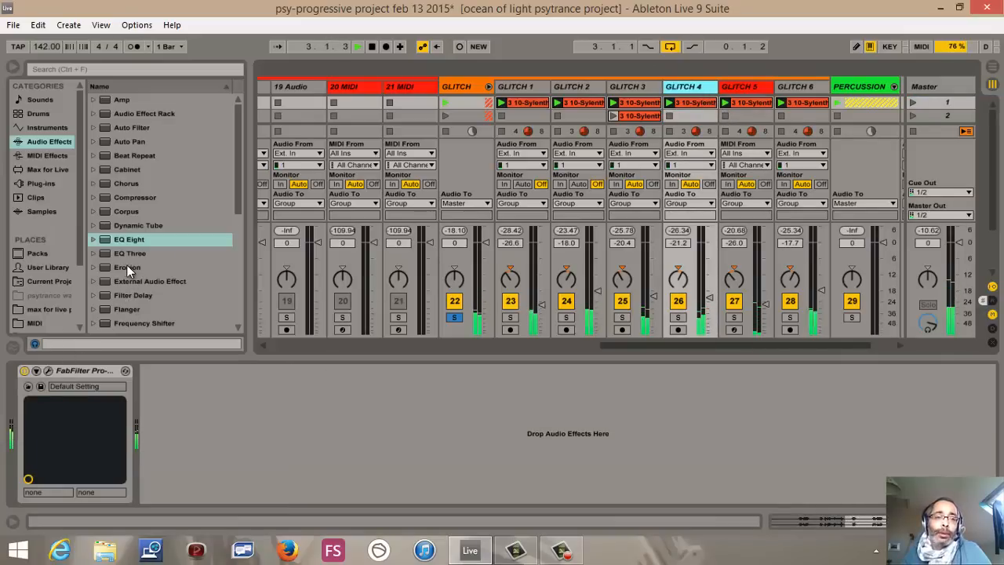
scroll(127, 265, down, 4)
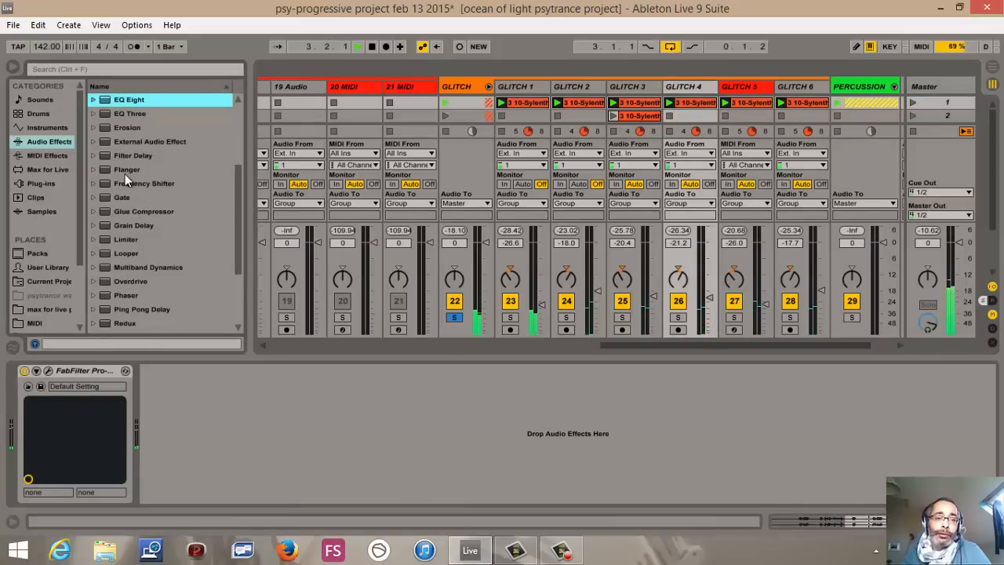
drag(127, 183, 201, 396)
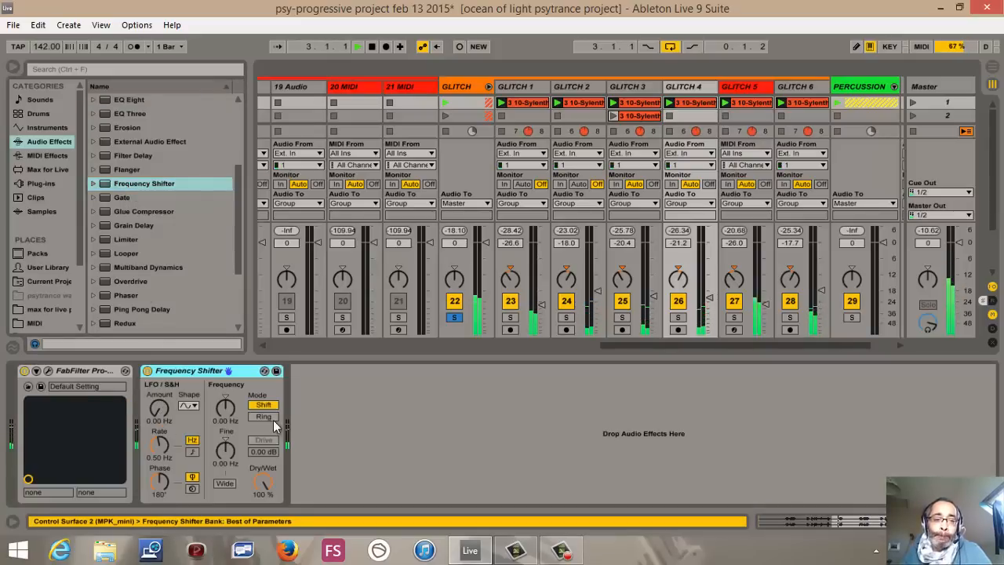
drag(226, 409, 225, 406)
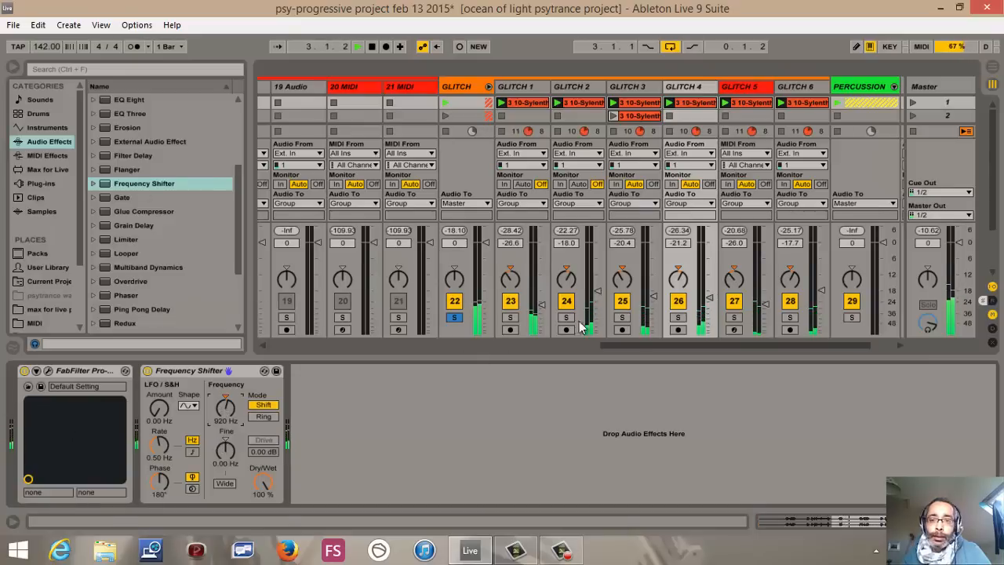
Solo the GLITCH 4 track and raise the Frequency Shifter's frequency to 1.04 kHz
click(678, 317)
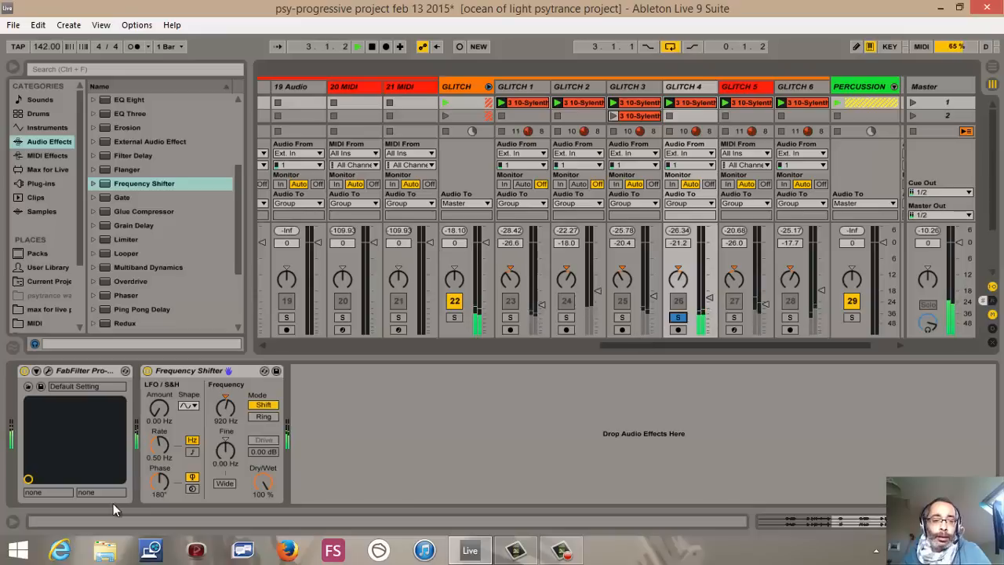
click(224, 409)
drag(224, 410, 223, 408)
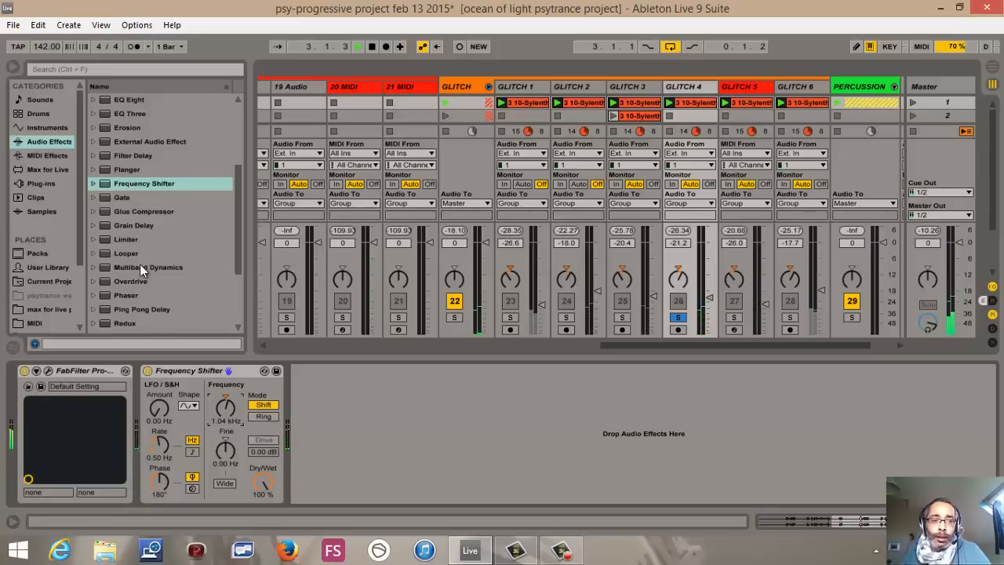
Add a Grain Delay to GLITCH 4 with 18% feedback, 81.7 Hz frequency and 8.38 pitch, and audition it with the whole GLITCH group soloed
drag(139, 228, 301, 432)
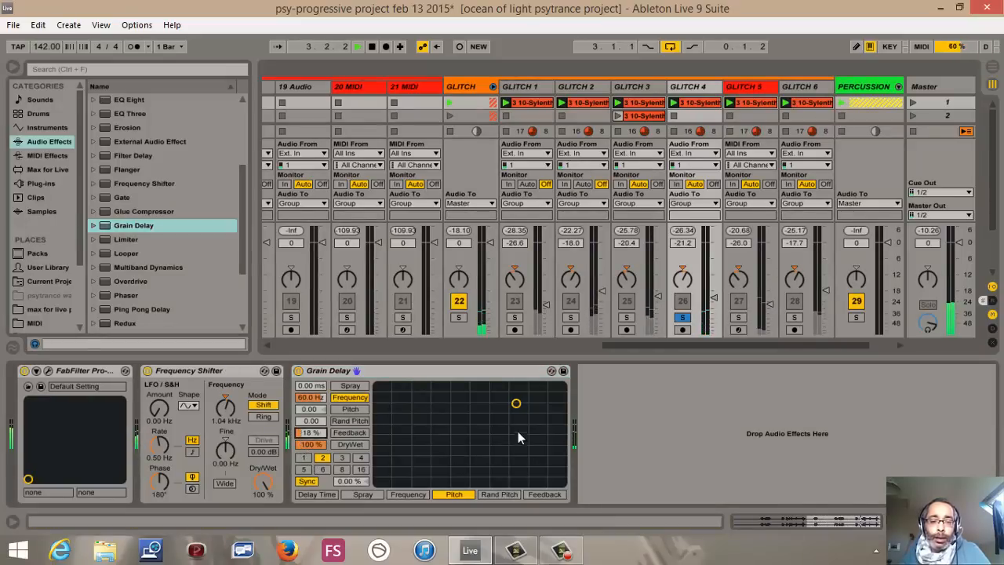
drag(517, 404, 552, 398)
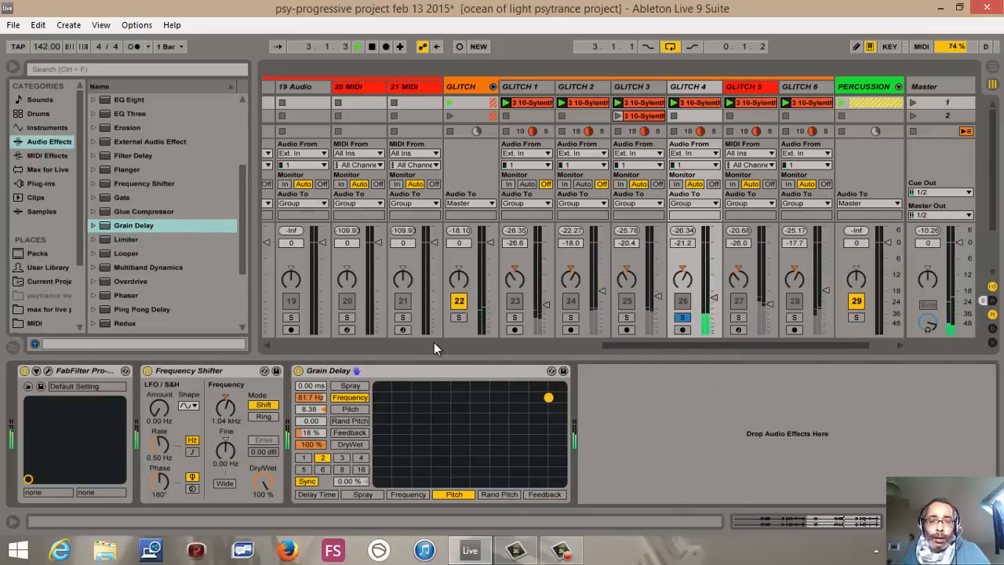
click(460, 318)
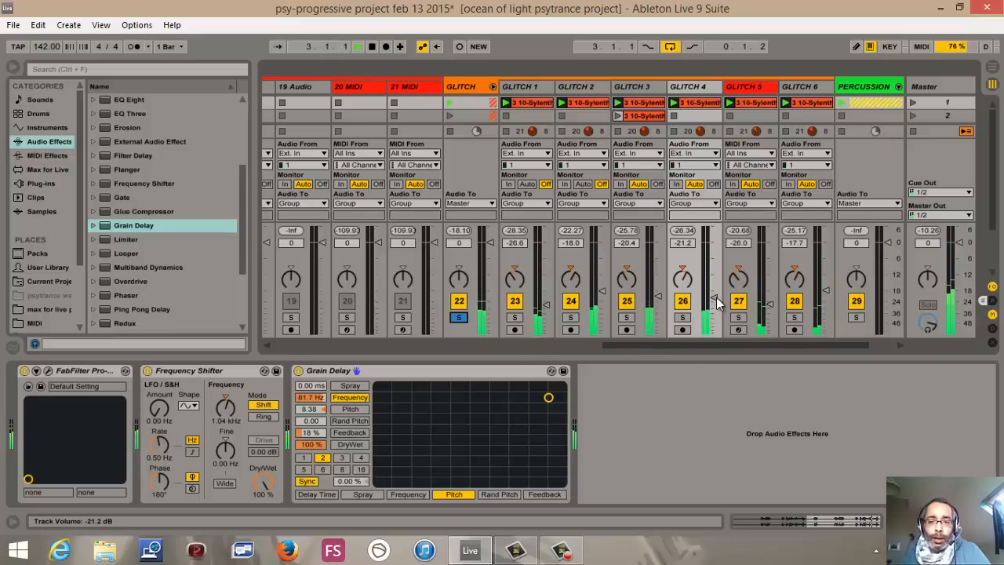
click(372, 52)
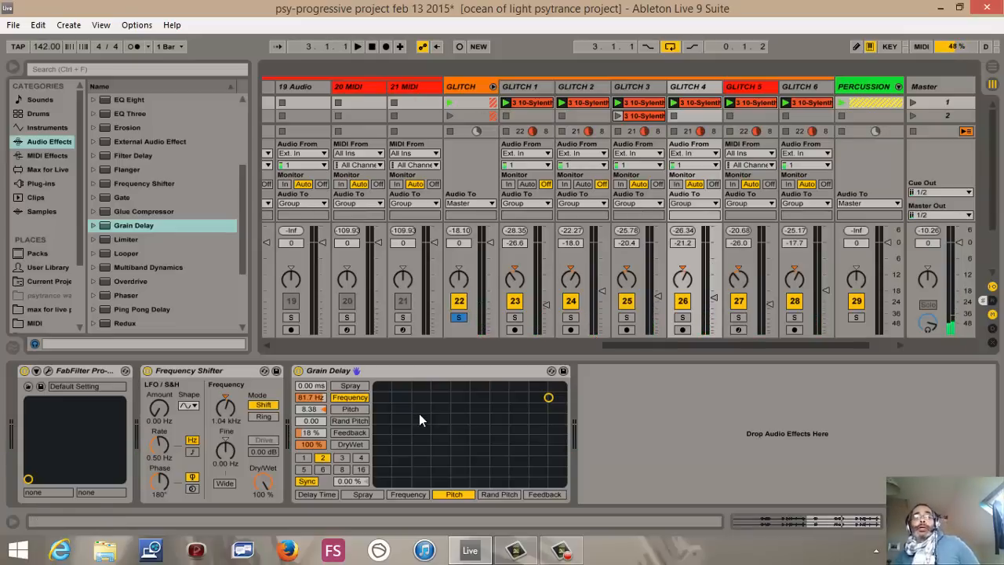
Collapse the Grain Delay and Frequency Shifter on GLITCH 4 and look through the device chains of GLITCH 1 to GLITCH 4
double_click(414, 372)
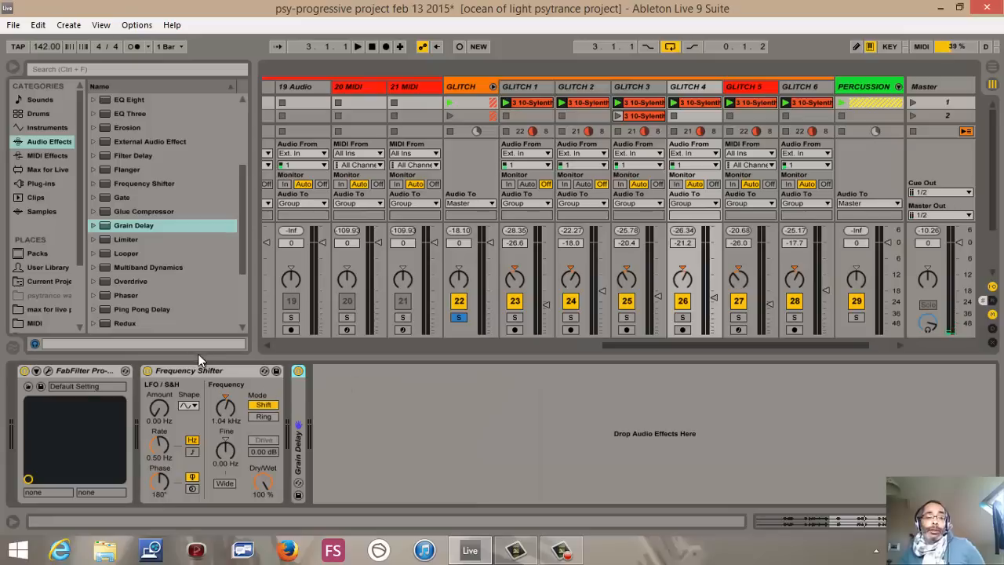
double_click(207, 371)
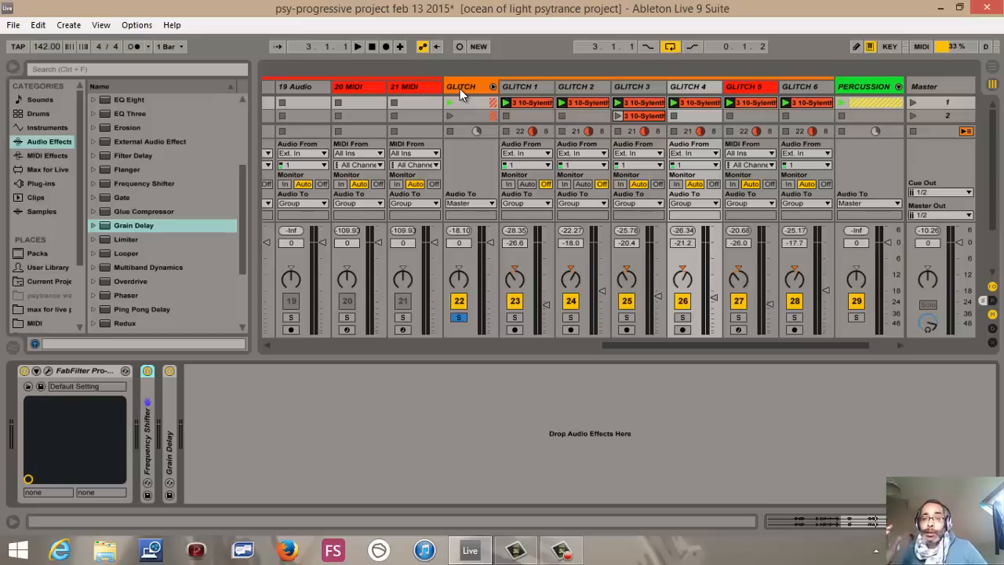
click(533, 92)
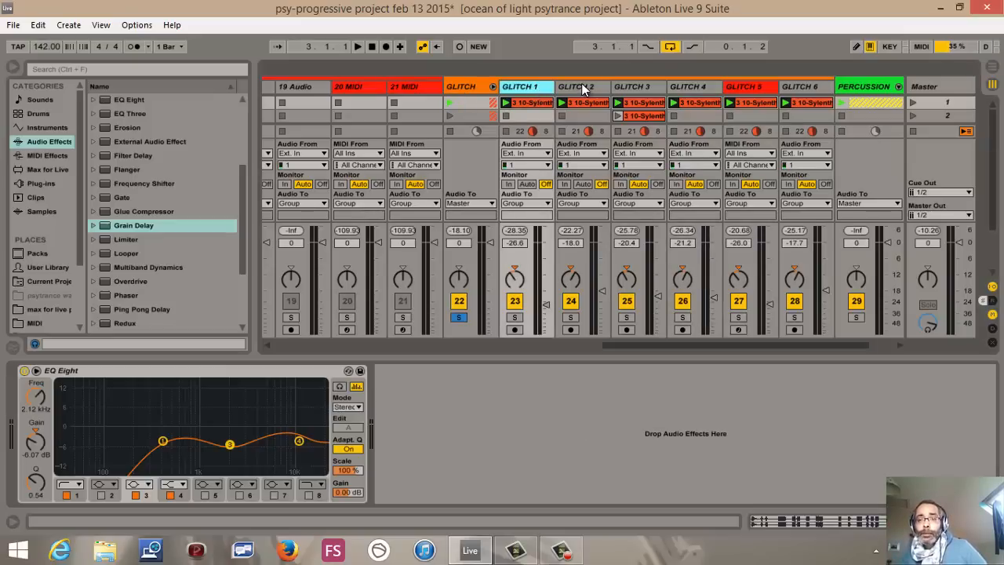
click(581, 86)
click(653, 85)
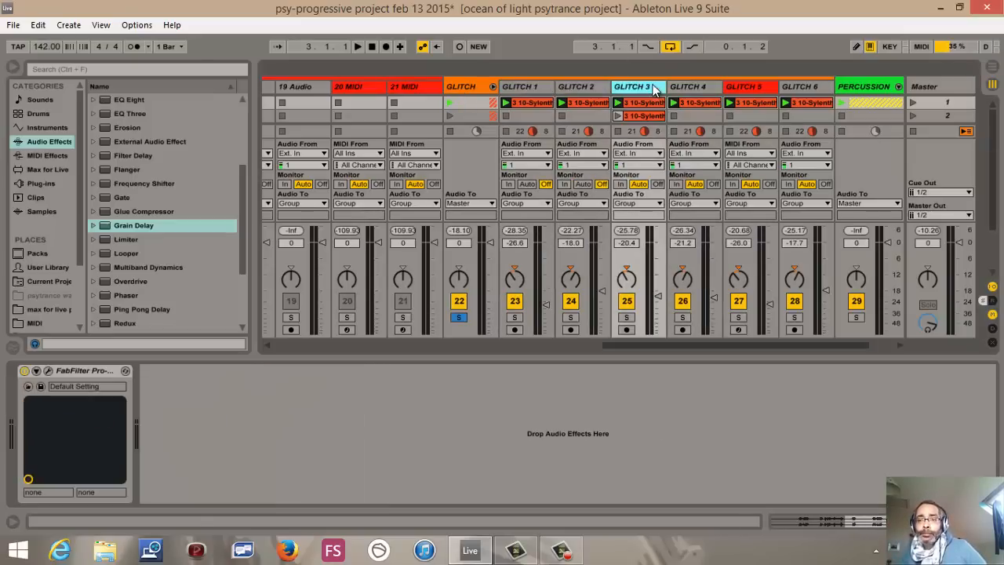
click(686, 85)
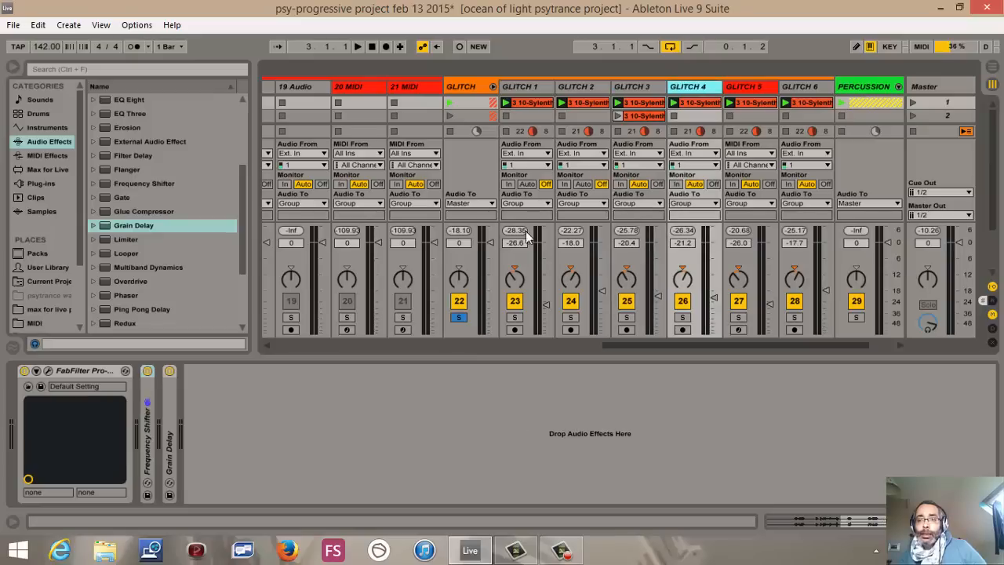
Unsolo the GLITCH group and audition the ARPS & LEADS group on its own
click(459, 317)
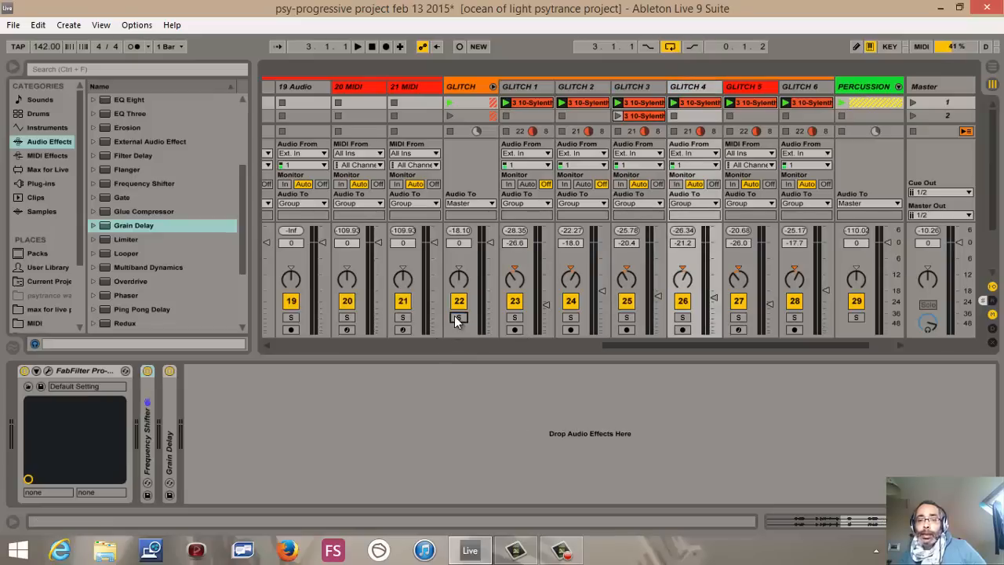
drag(613, 343, 263, 421)
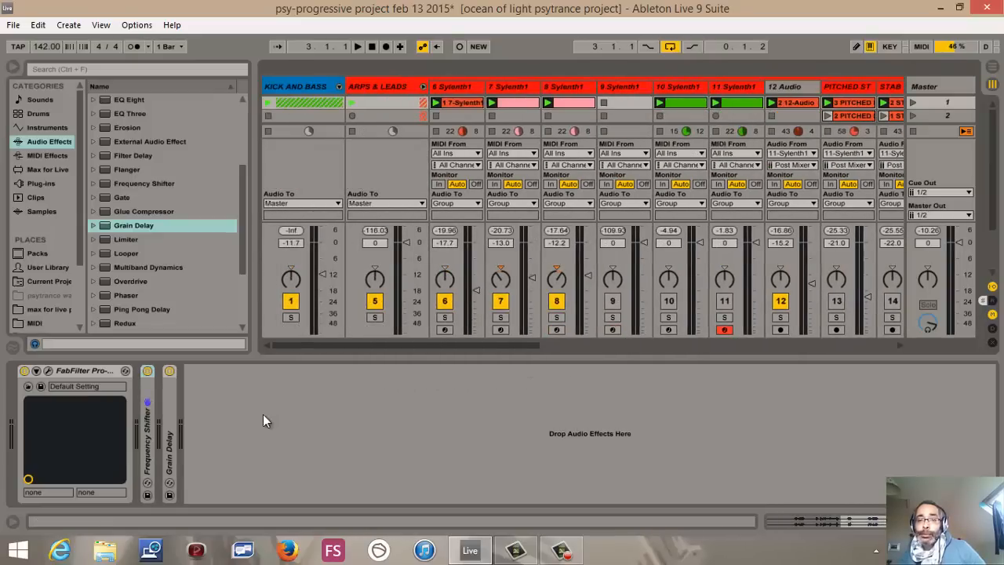
click(358, 47)
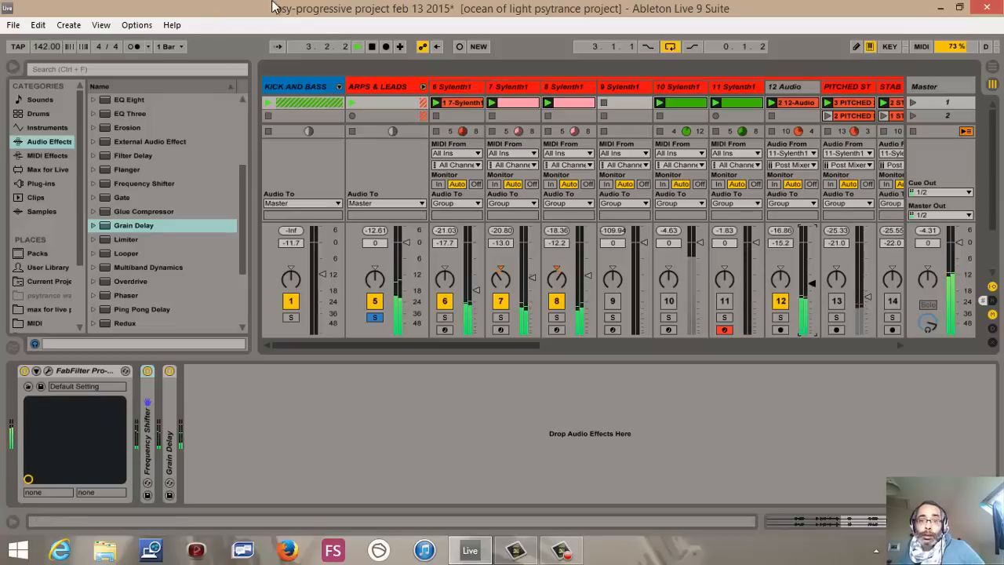
click(372, 47)
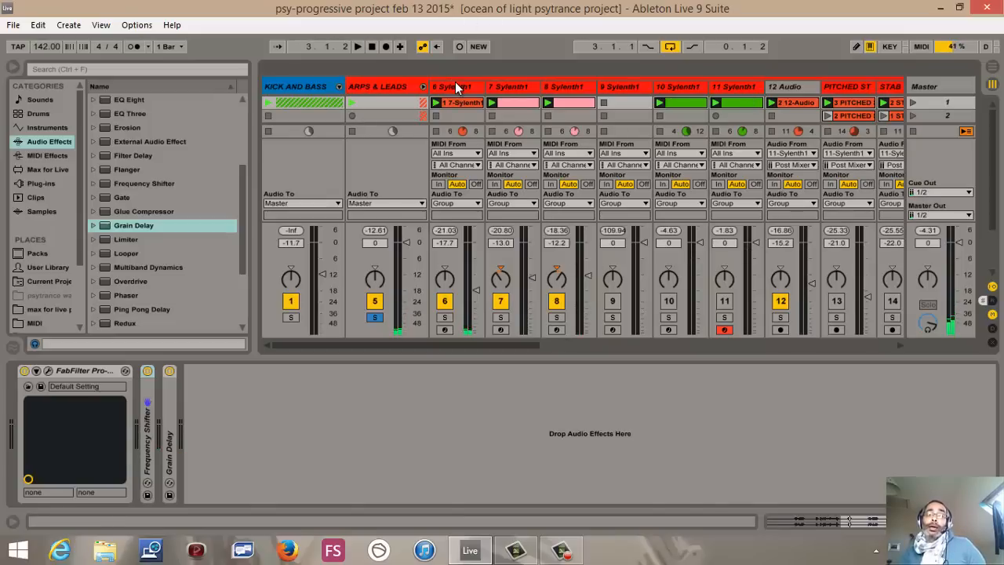
Examine the Sylenth1 patch on the 7 Sylenth1 track, audition a note on its keyboard and close the plug-in window
click(511, 89)
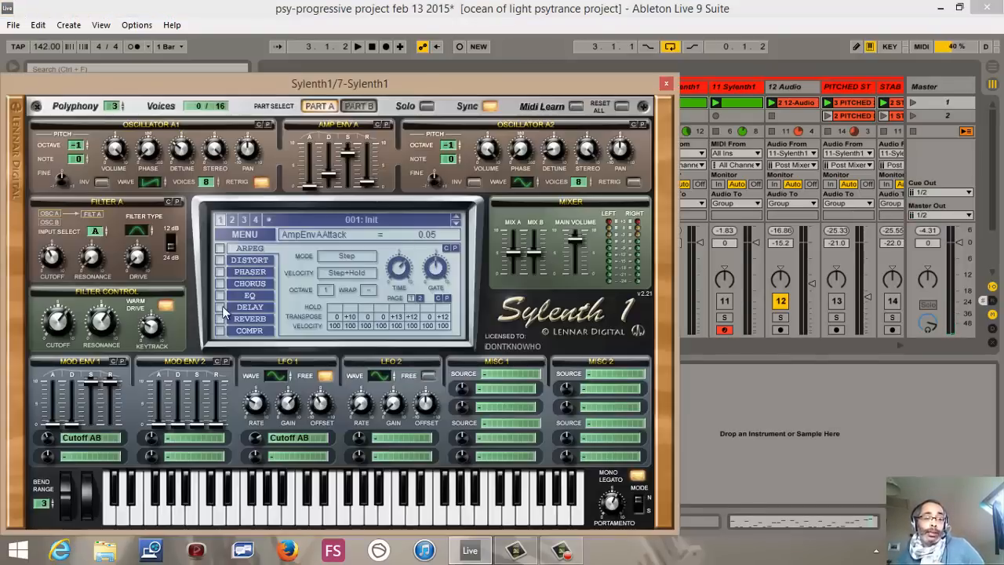
click(49, 370)
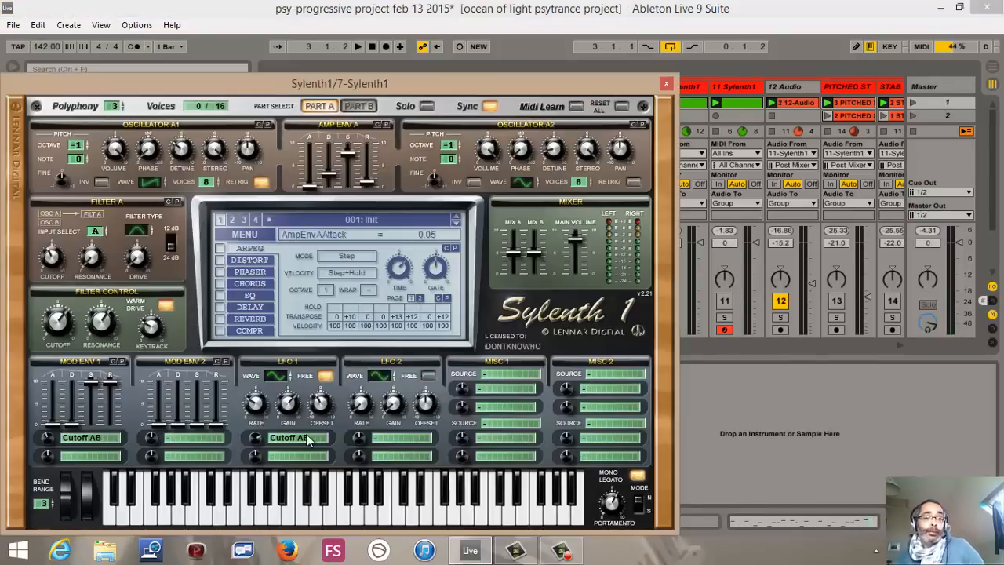
click(288, 514)
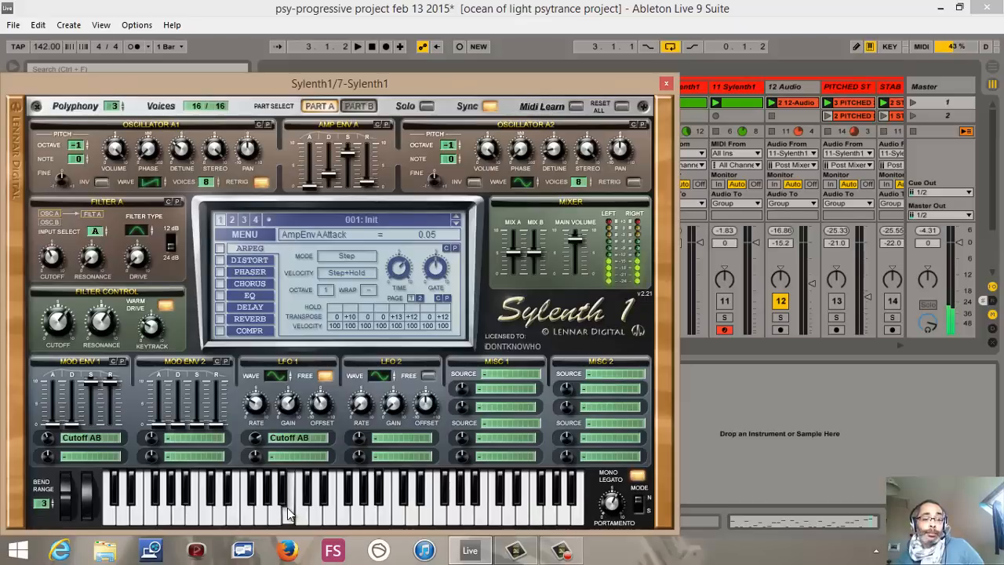
click(288, 514)
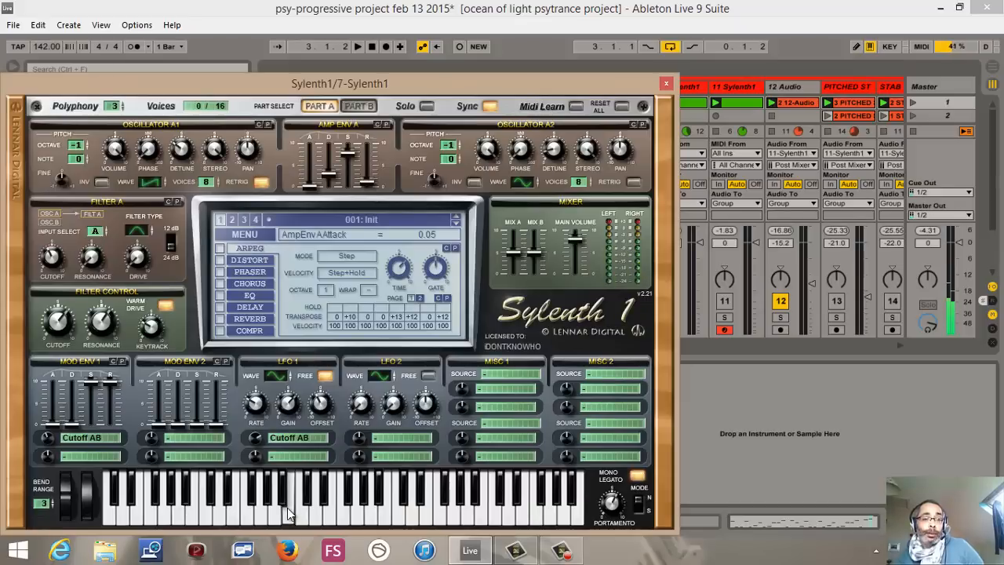
click(663, 83)
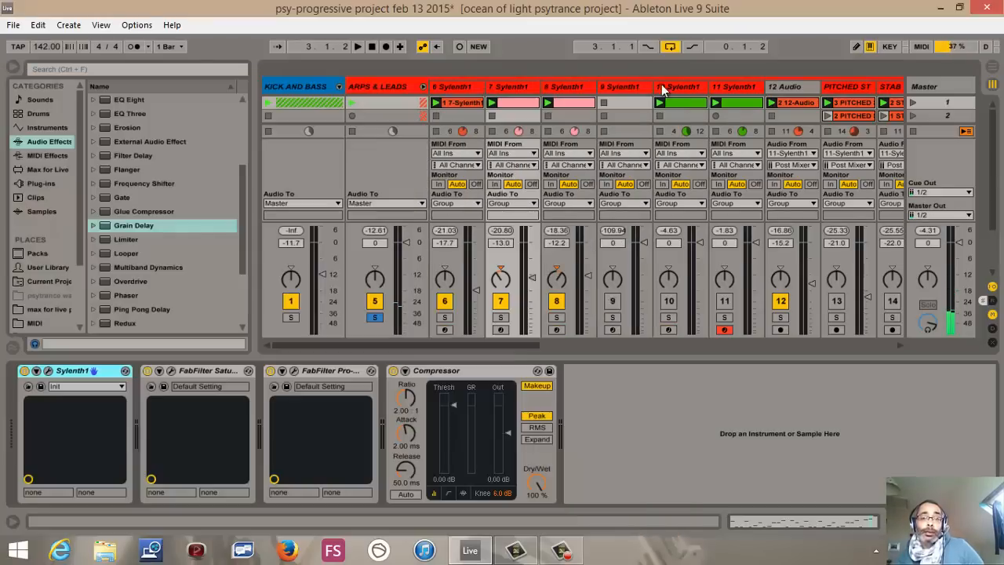
Inspect the MIDI clip on the 7 Sylenth1 track in an enlarged note editor, folded to the used notes
click(537, 103)
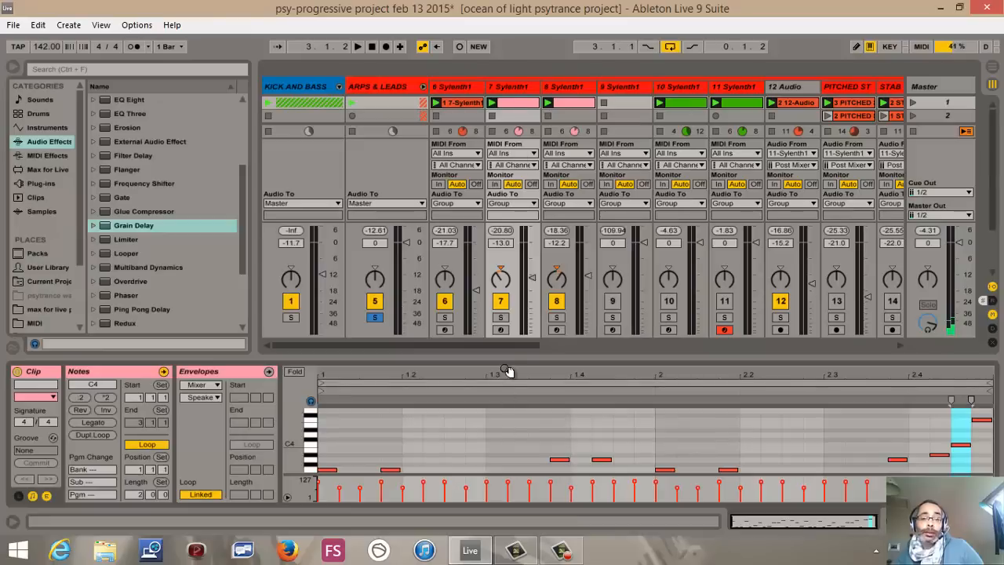
drag(505, 356, 370, 124)
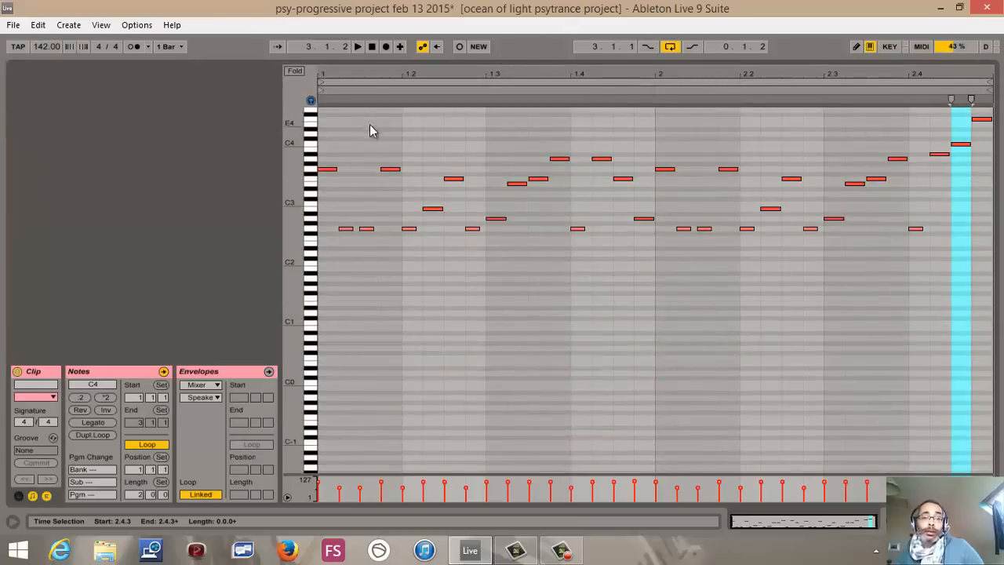
click(302, 71)
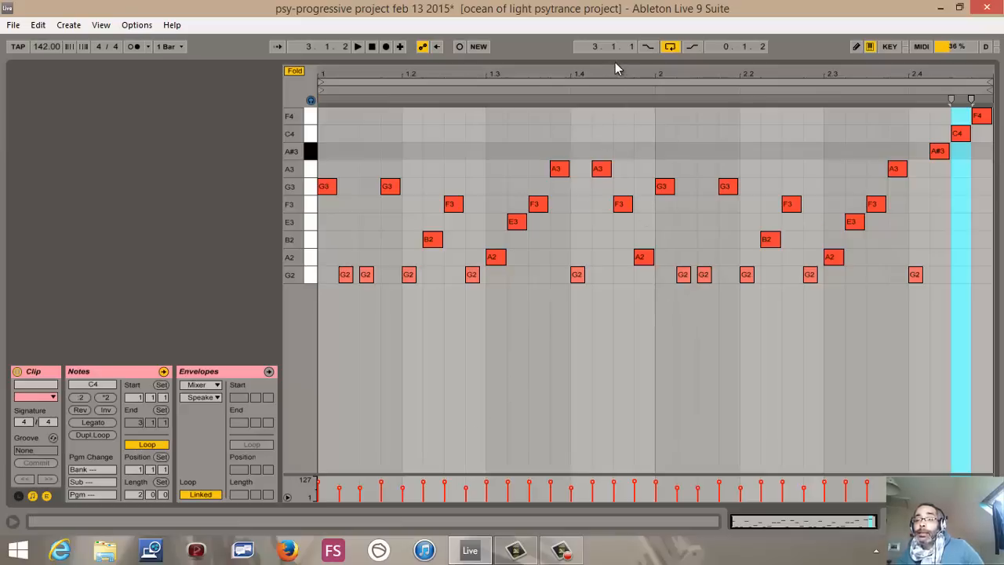
drag(621, 56, 583, 430)
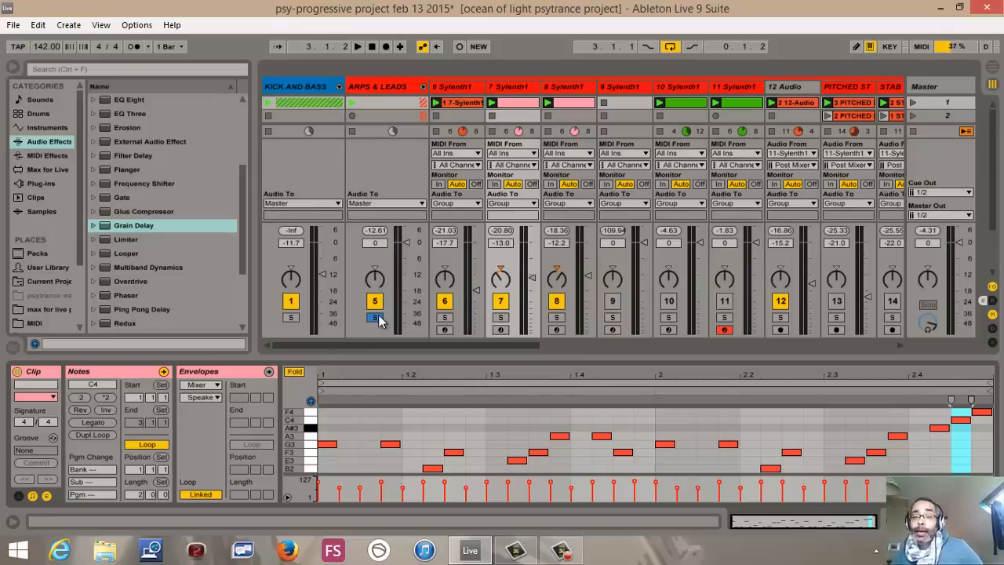
Disarm the 11 Sylenth1 track and show the return tracks with the A low comp device chain displayed
click(724, 330)
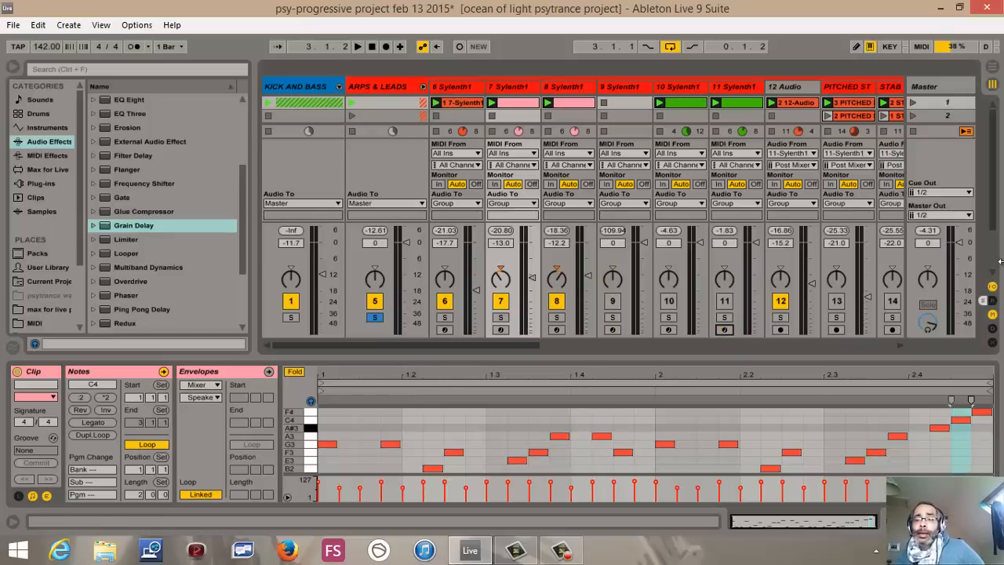
click(993, 301)
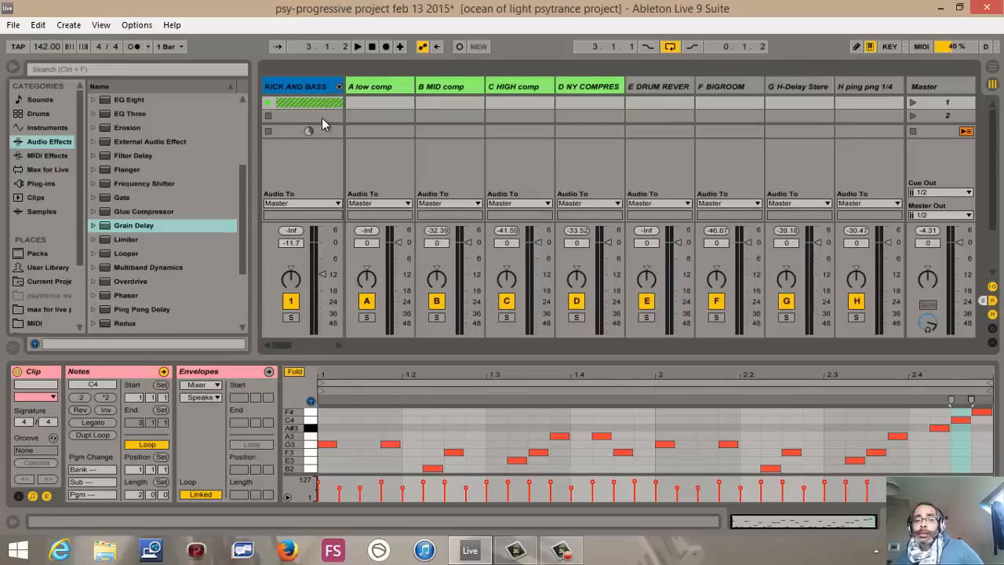
click(376, 81)
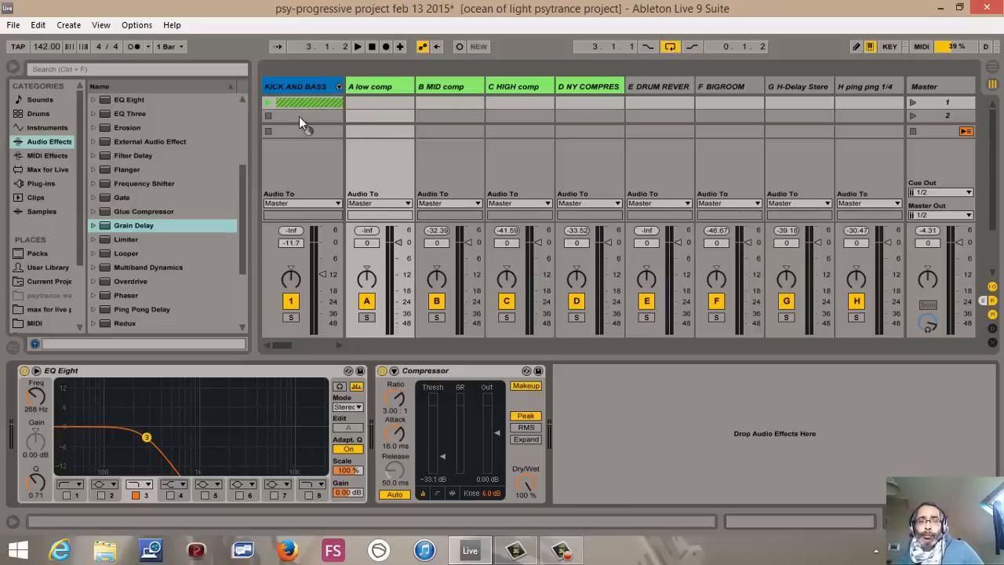
Solo the KICK AND BASS group and vary its send to A low comp during playback, down to about -43 dB
click(289, 318)
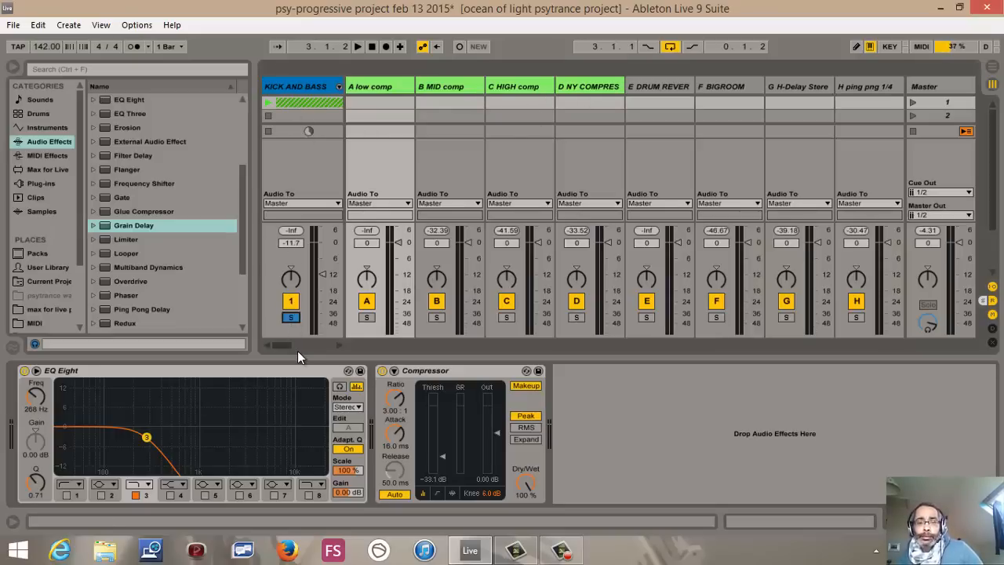
click(291, 317)
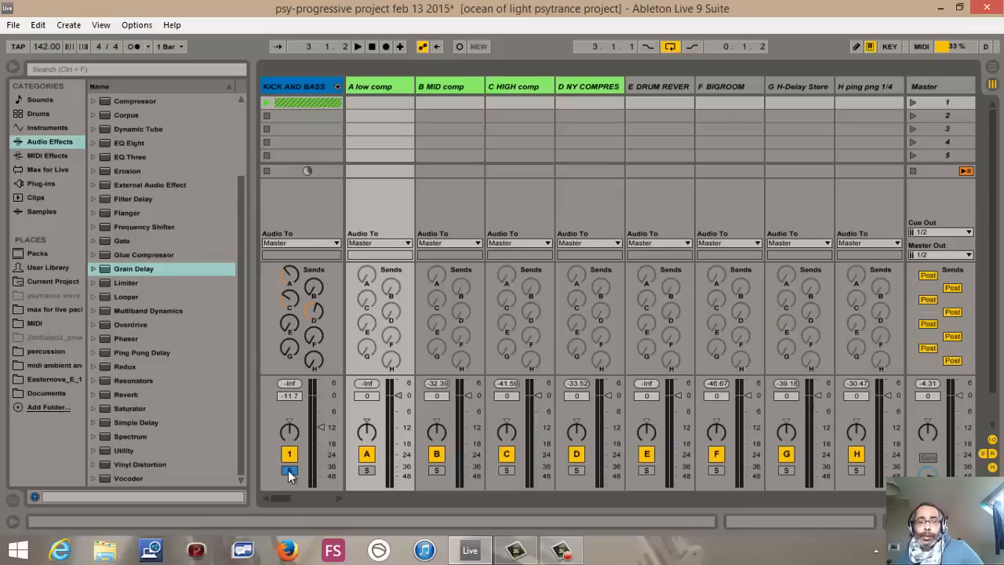
click(358, 48)
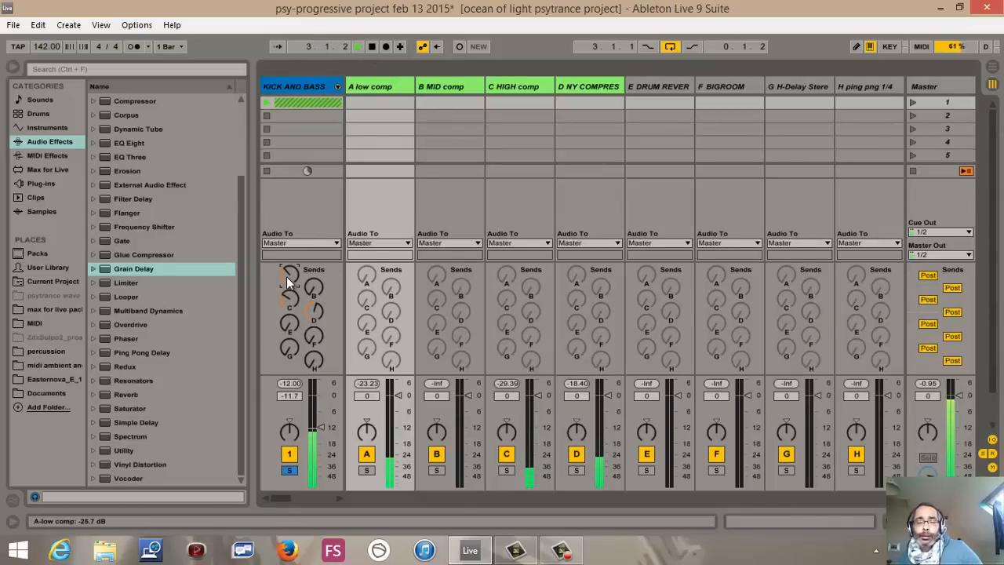
drag(287, 277, 287, 275)
drag(286, 275, 286, 278)
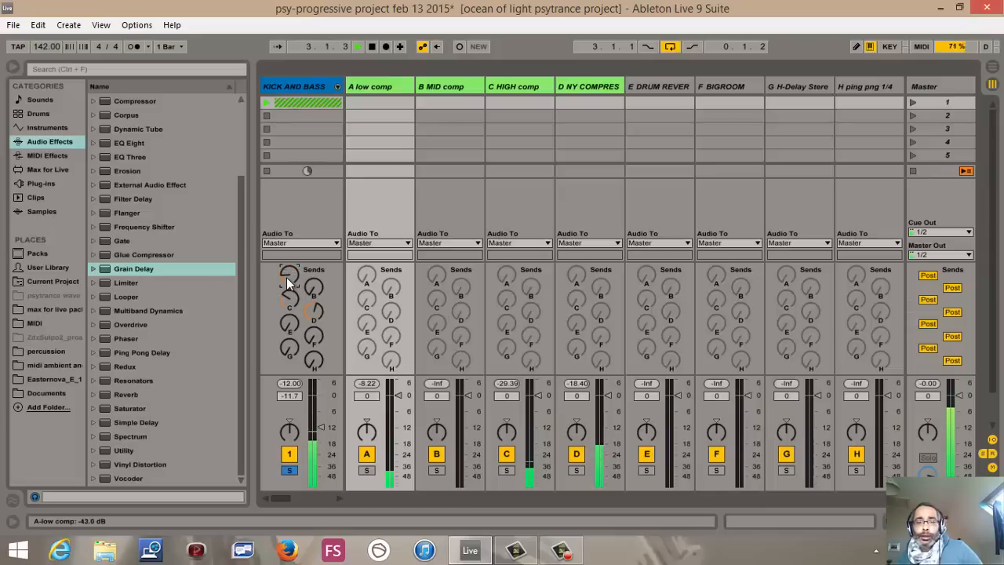
click(373, 51)
Review the A low comp devices, then raise the KICK AND BASS send to A low comp and audition it
double_click(374, 86)
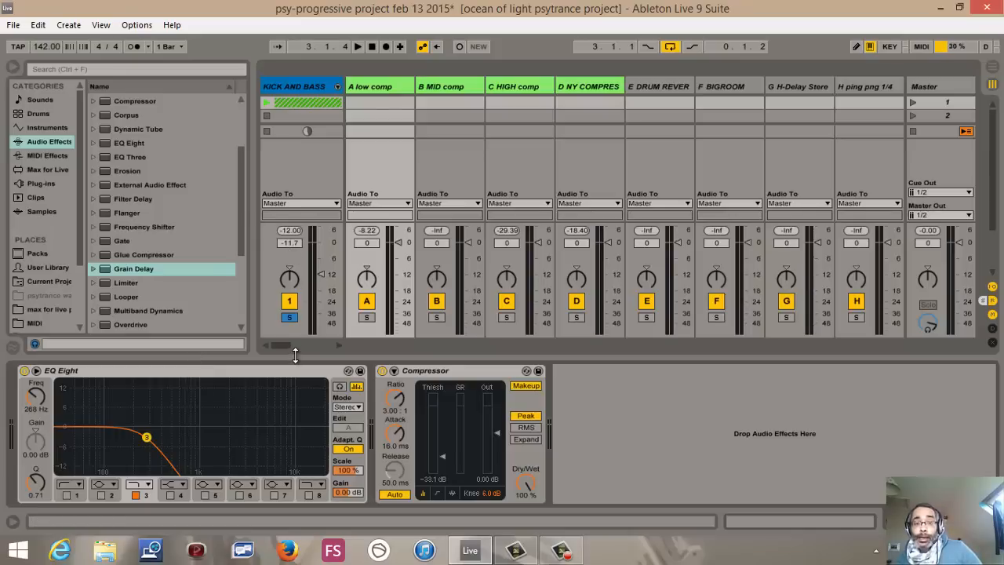
drag(295, 354, 270, 480)
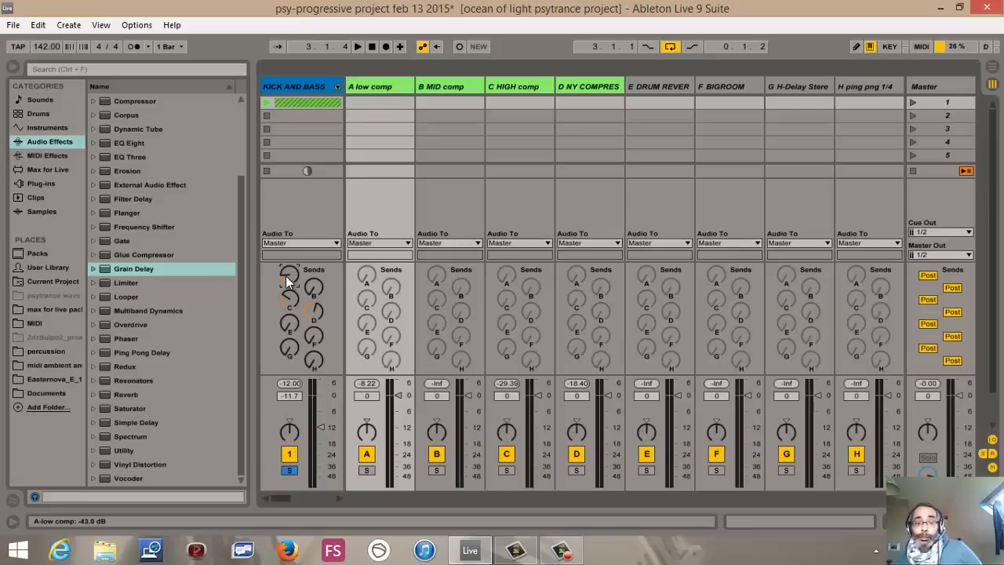
drag(286, 277, 286, 275)
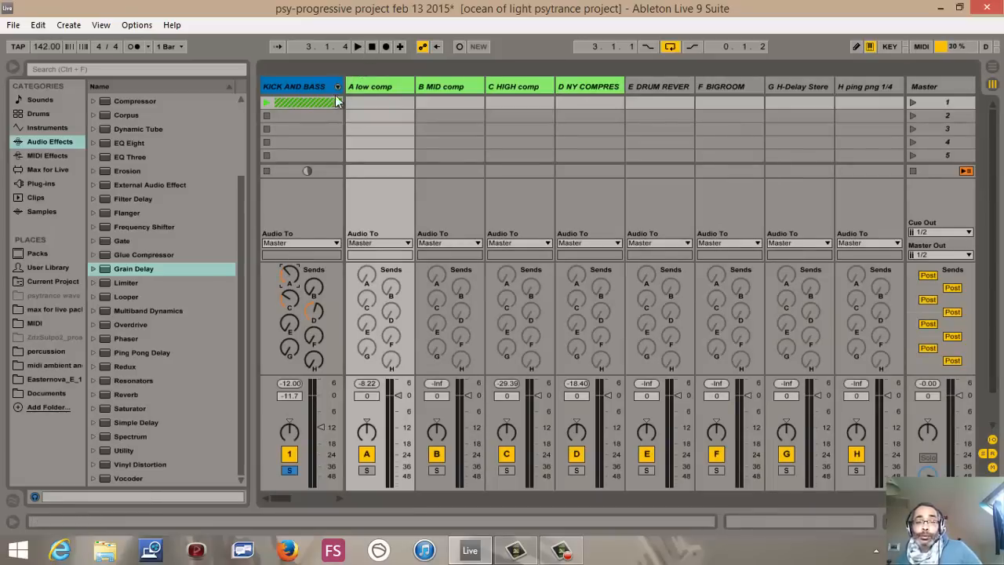
click(357, 47)
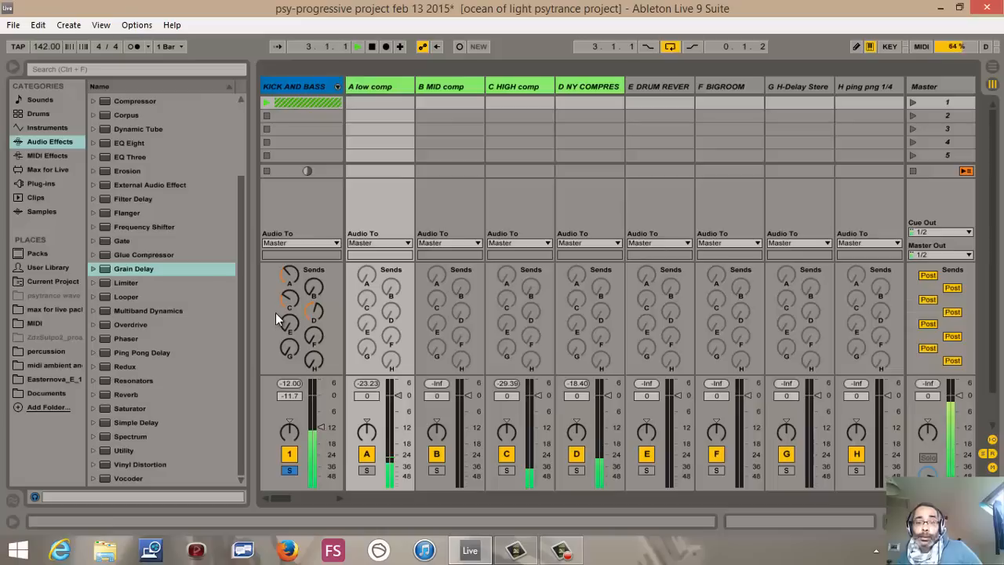
click(374, 48)
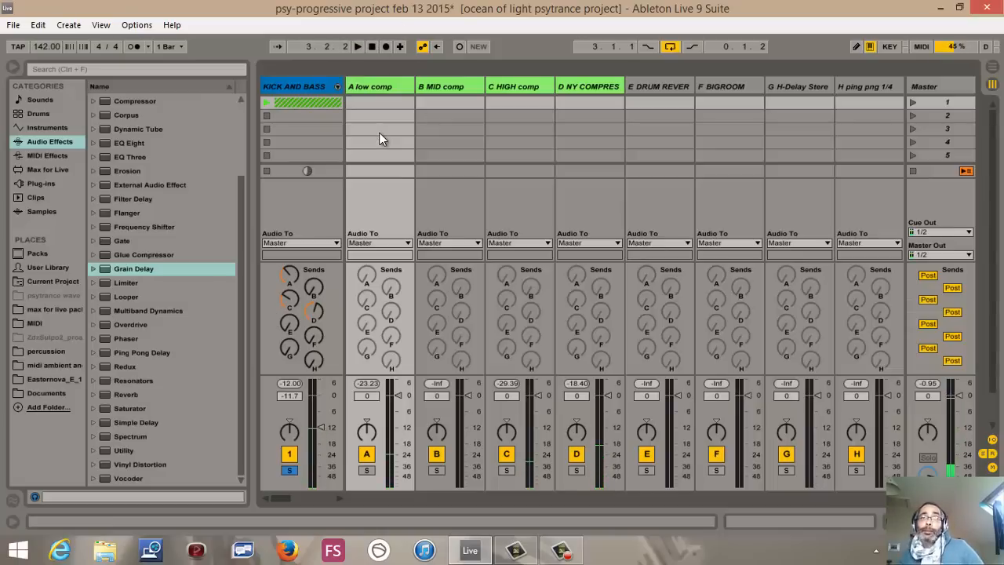
Examine the EQ Eight and Compressor settings on the B MID comp and C HIGH comp return tracks
double_click(434, 85)
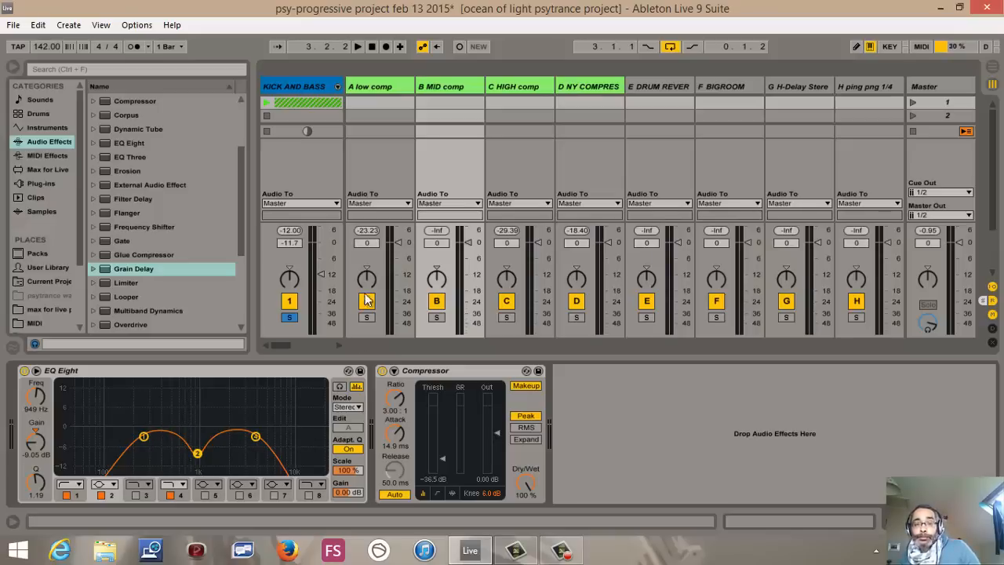
click(513, 85)
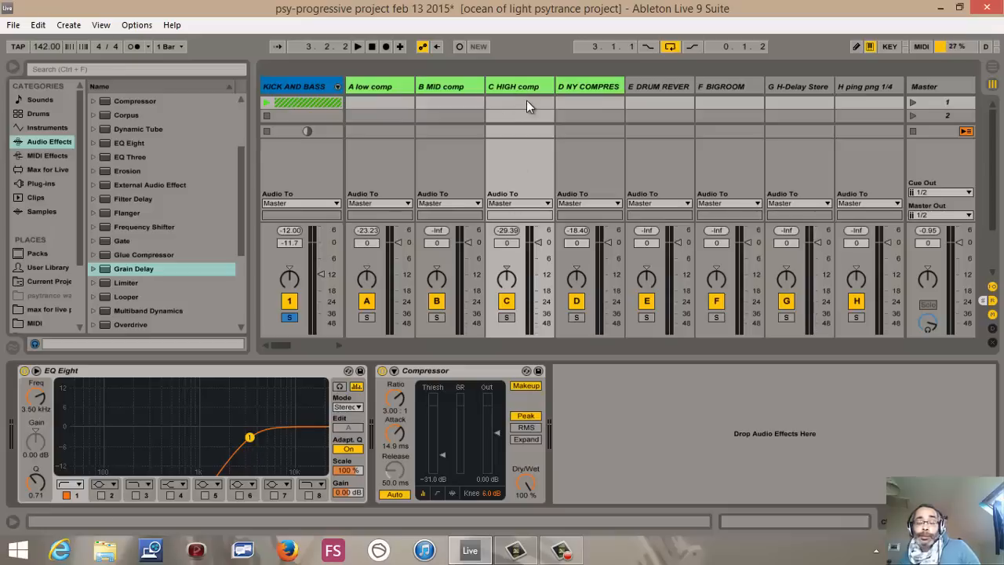
click(336, 355)
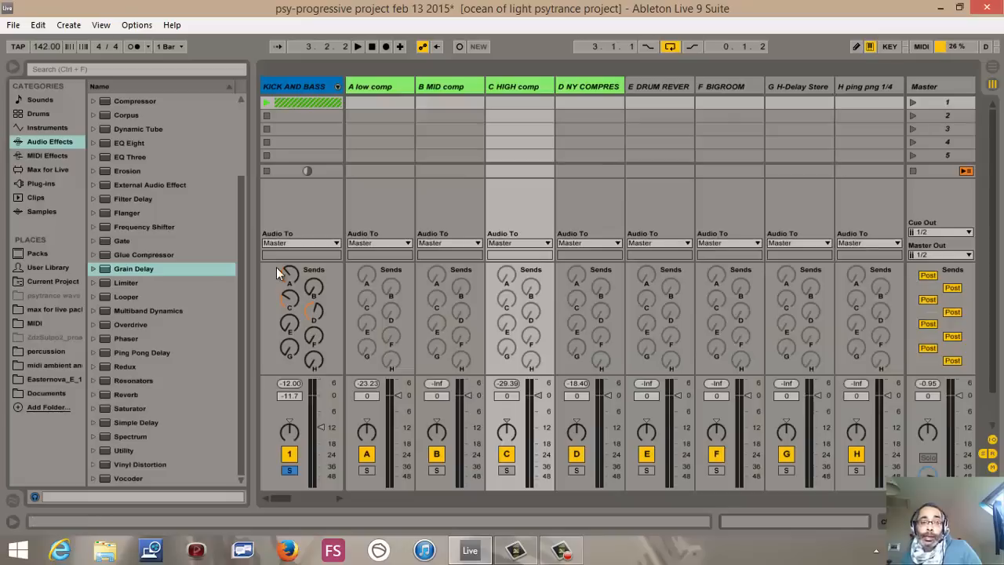
Start playback and hide the return tracks to reveal the GLITCH and PERCUSSION tracks
click(357, 46)
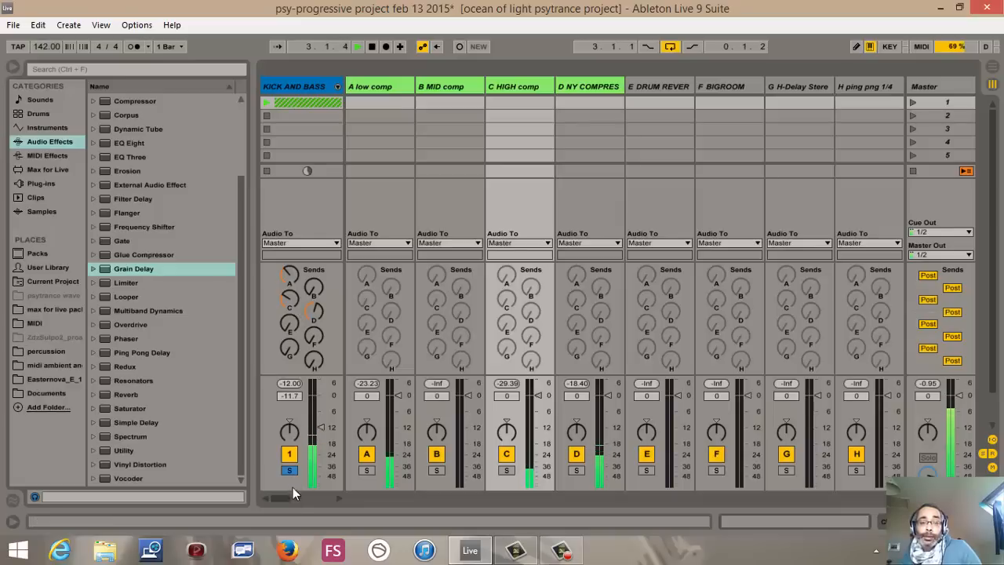
drag(286, 497, 317, 495)
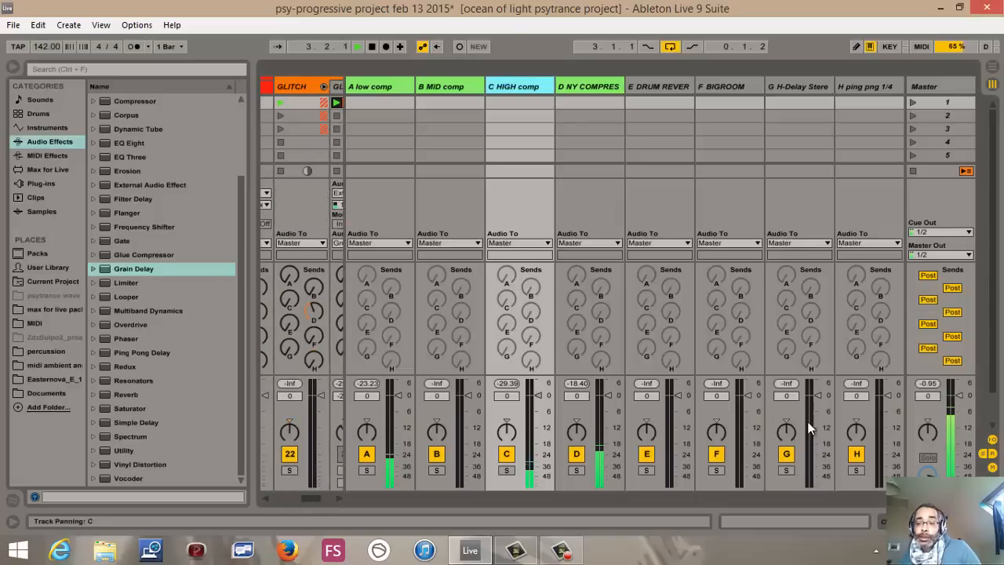
click(992, 461)
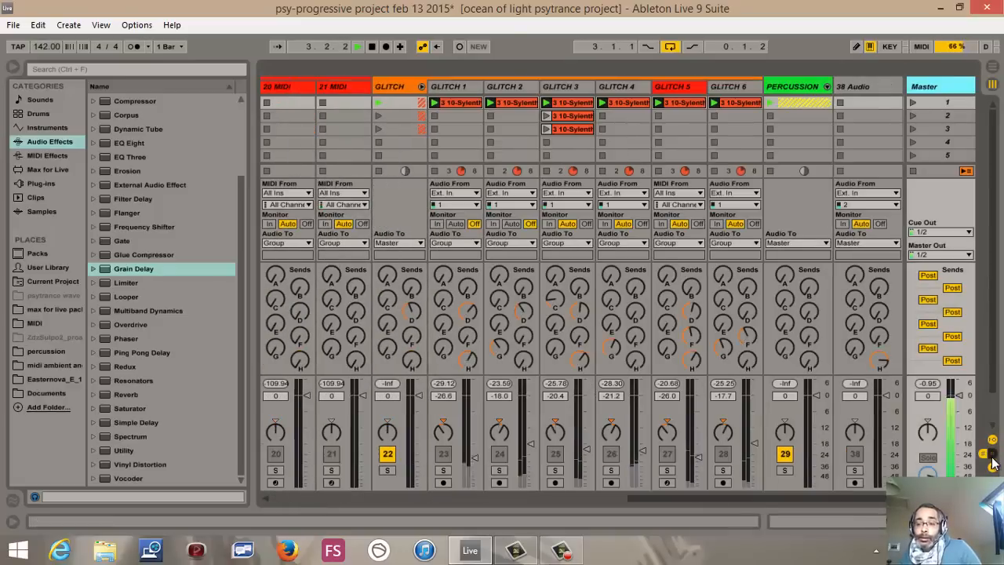
Solo the PERCUSSION group, set its send to C HIGH comp to -25.3 dB and raise its send to the D NY compression return
click(784, 470)
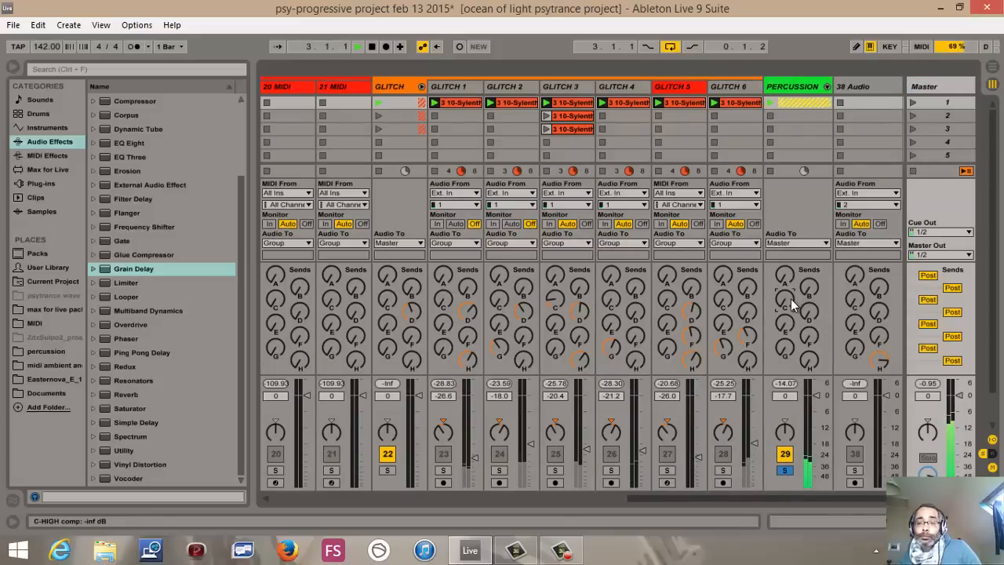
mouse_move(791, 299)
mouse_down()
mouse_move(808, 285)
mouse_move(784, 300)
mouse_up()
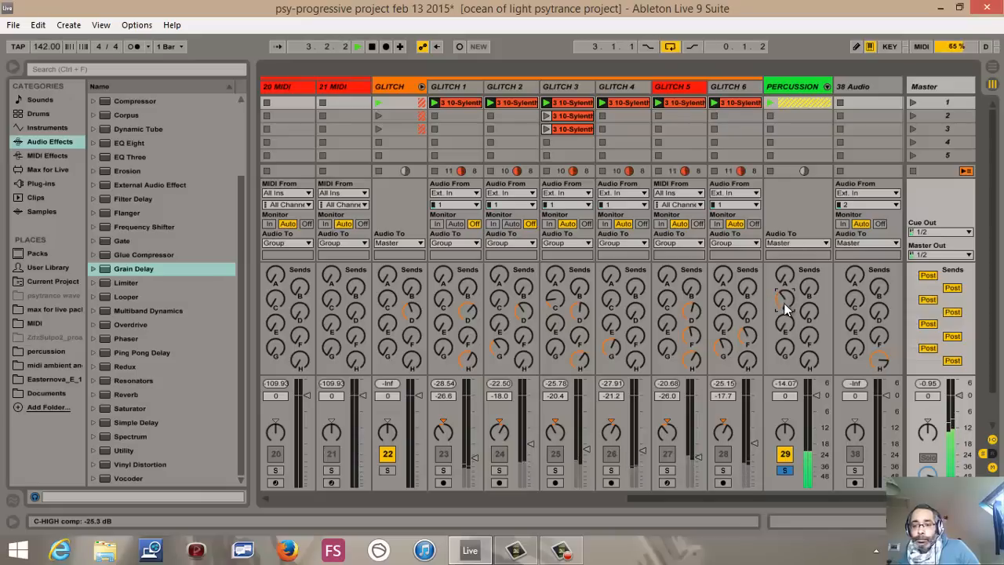
drag(785, 302, 807, 310)
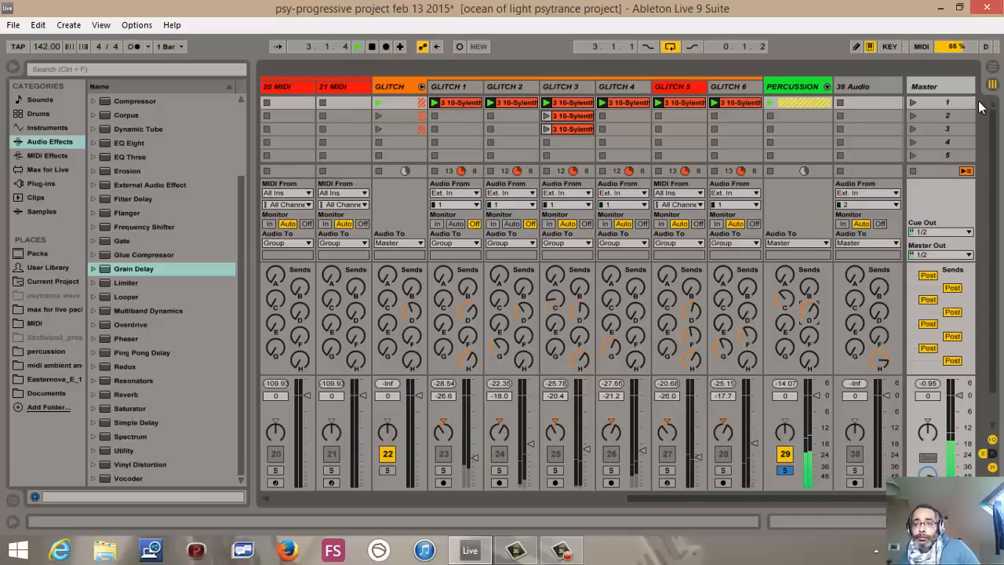
Switch the project to the Arrangement View
click(992, 69)
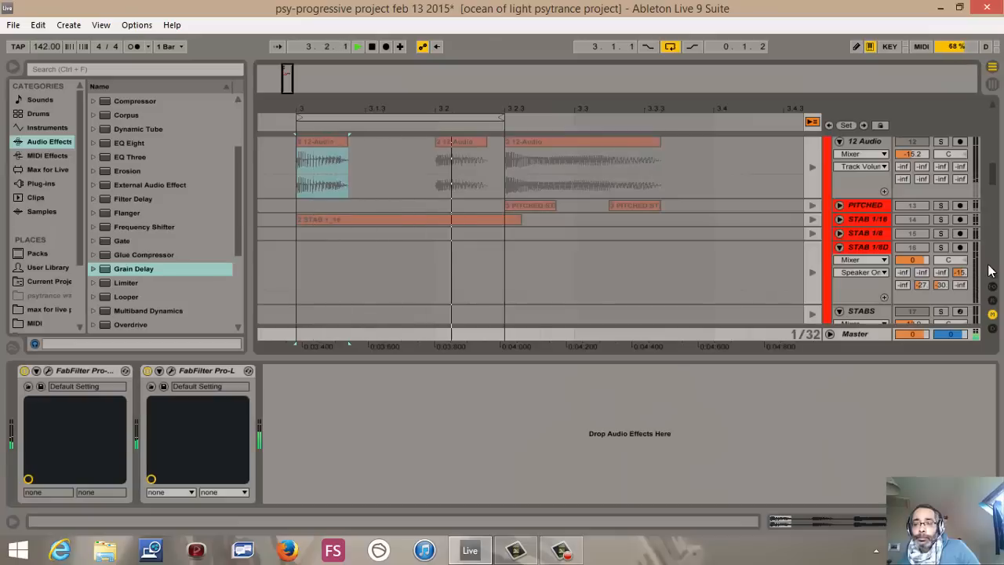
Return to the Session View with the return tracks shown and stop playback
click(992, 310)
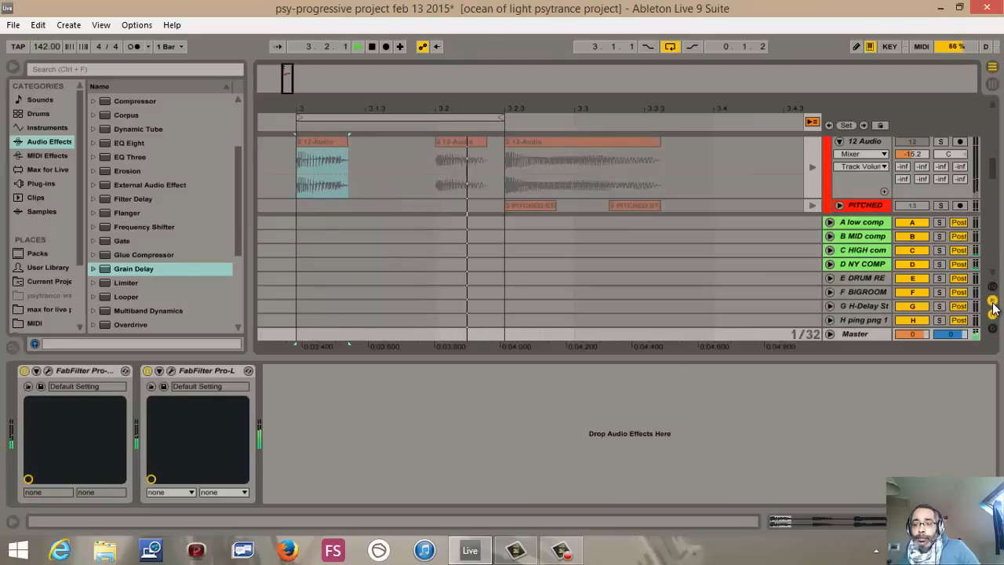
click(992, 85)
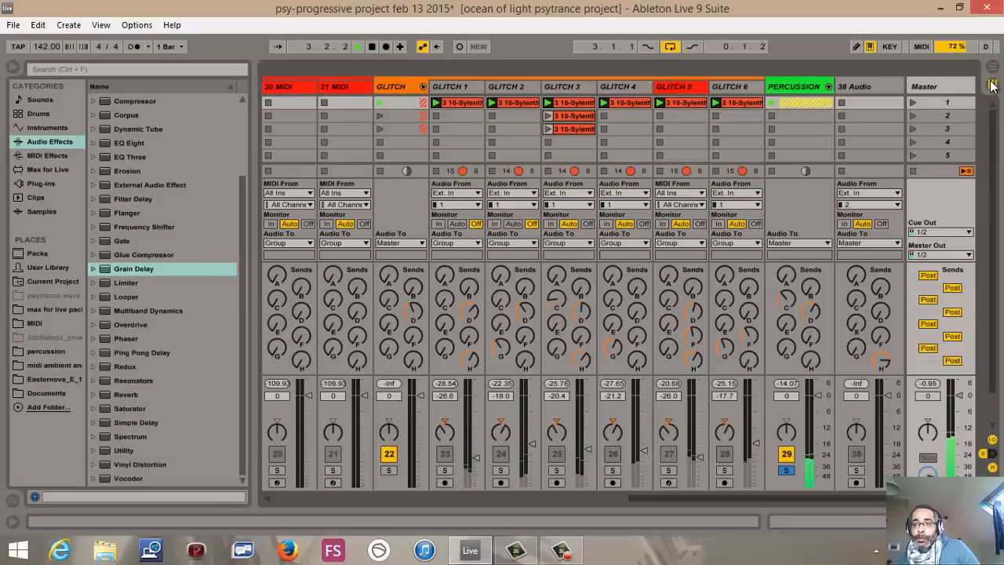
click(991, 453)
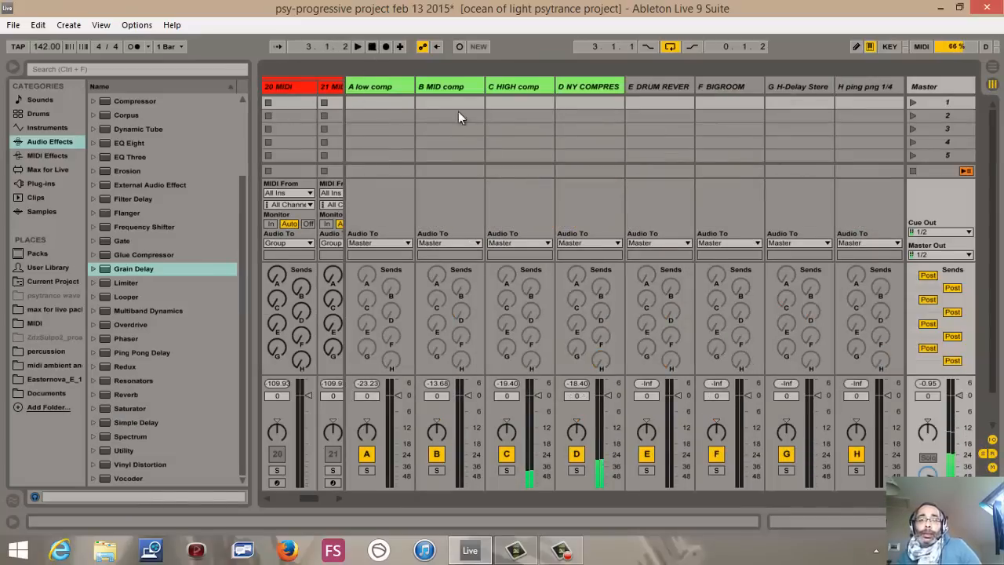
key(space)
Examine the EQ Eight and Compressor settings on the D NY compression, C HIGH, B MID and A low comp returns
double_click(573, 85)
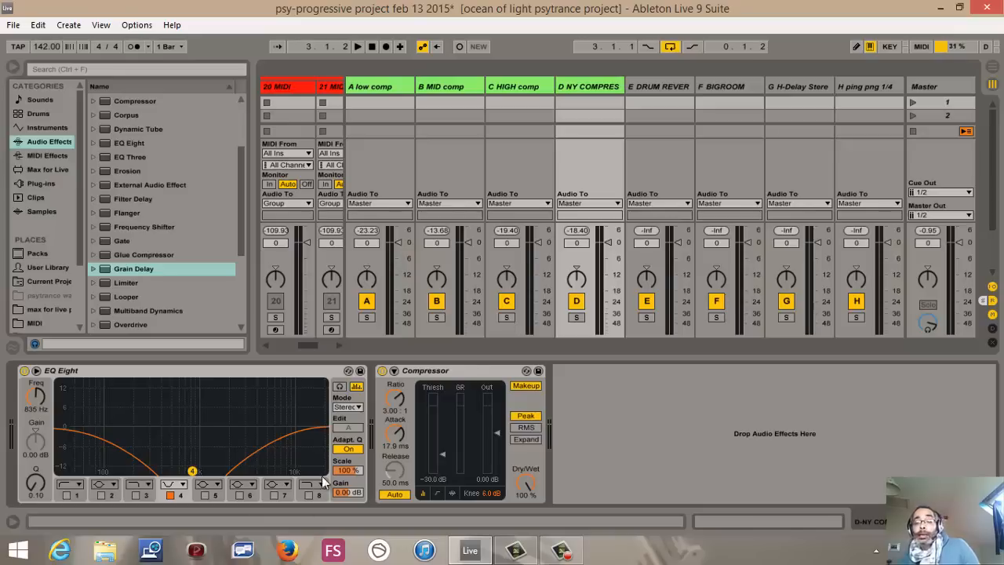
click(525, 83)
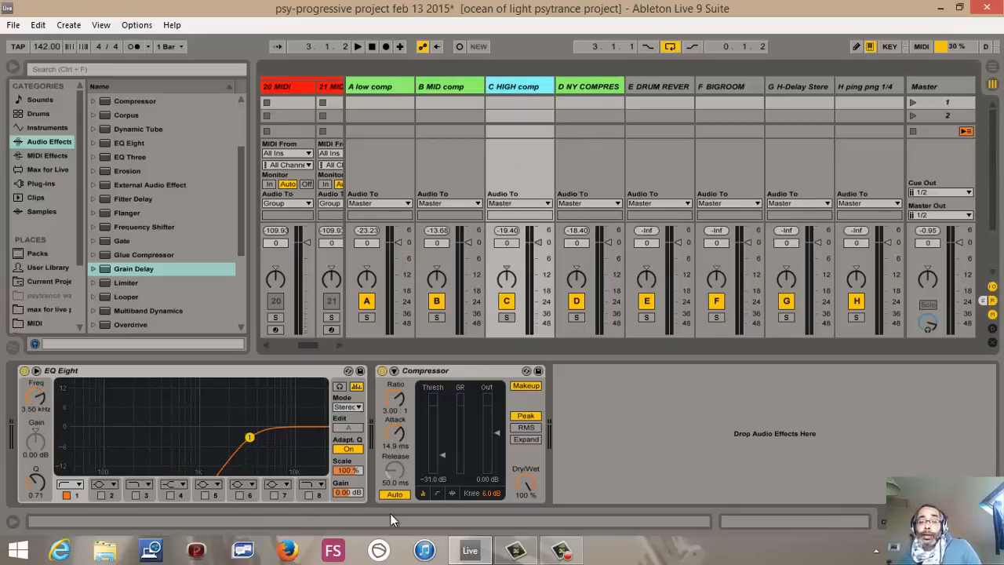
click(449, 85)
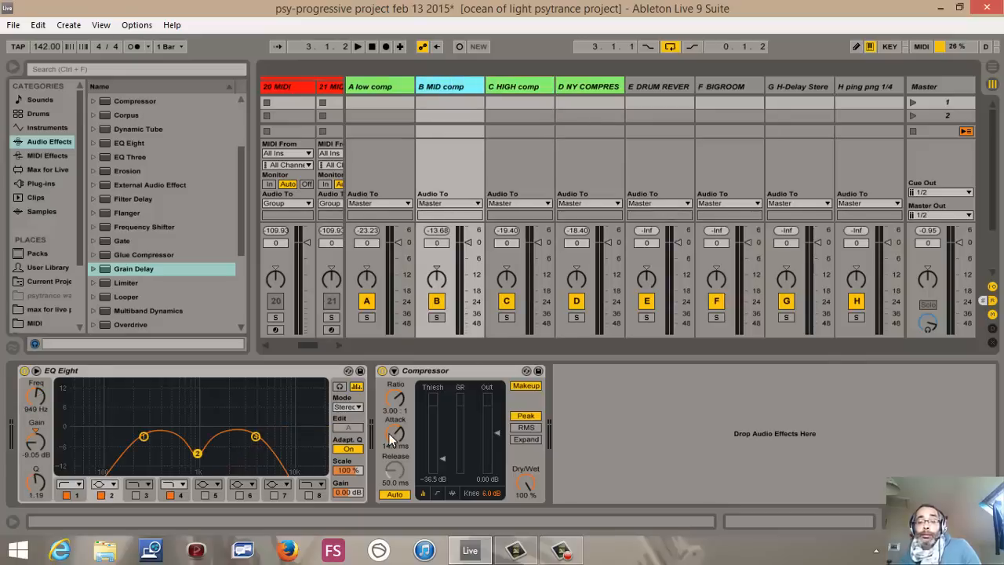
click(388, 86)
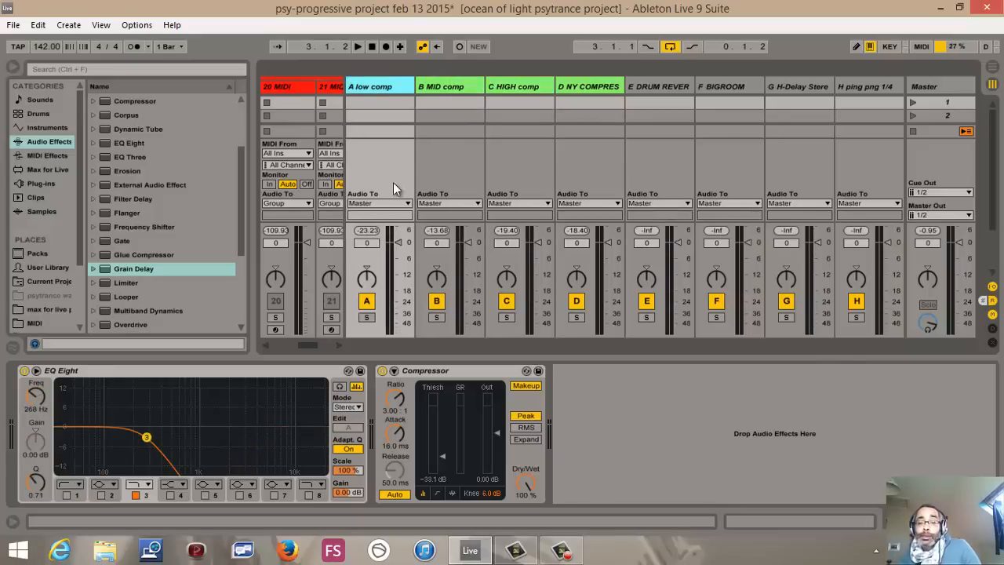
Hide the return tracks and device view, then launch and solo GLITCH 2 while adjusting its send to C HIGH comp
click(993, 302)
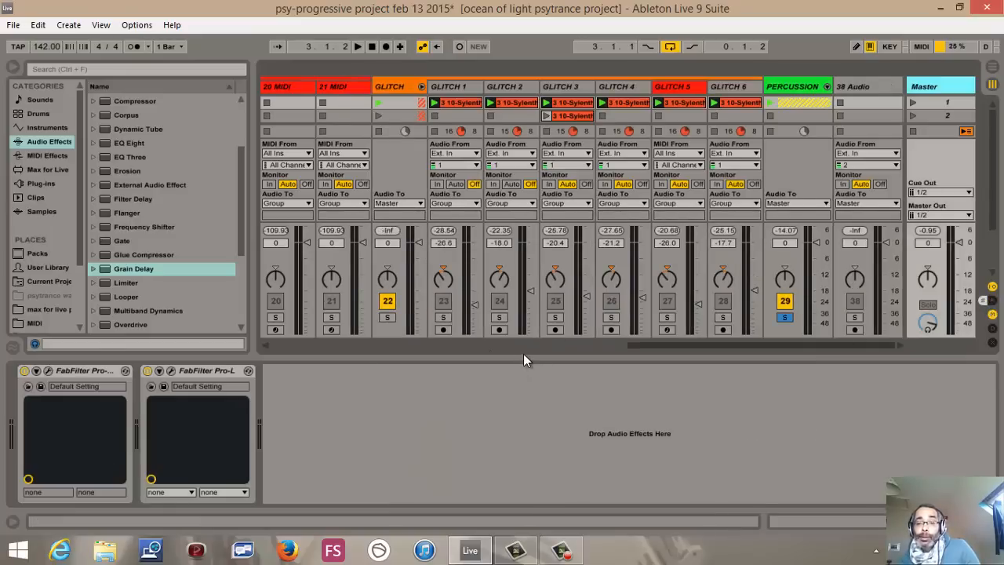
drag(524, 355, 471, 558)
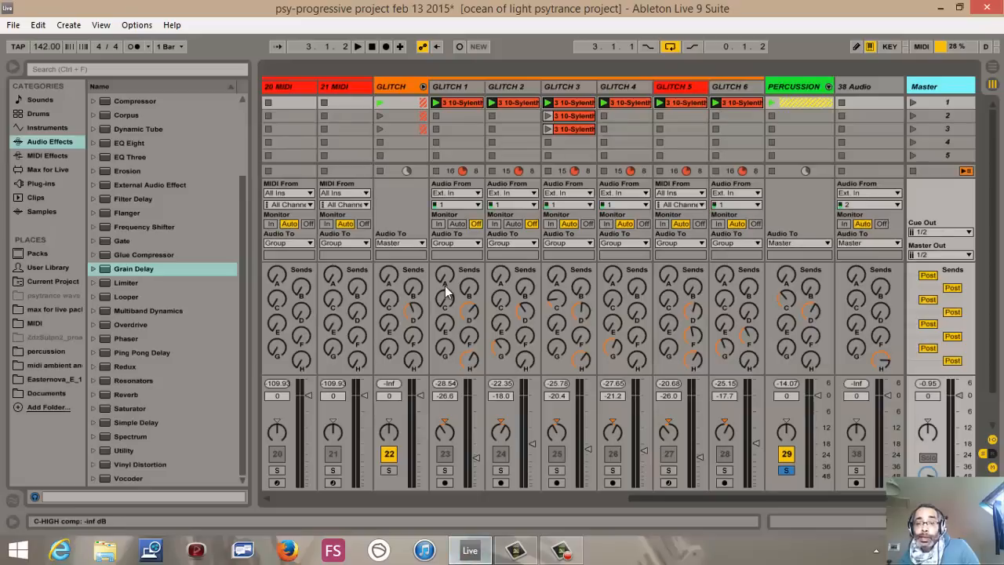
click(499, 279)
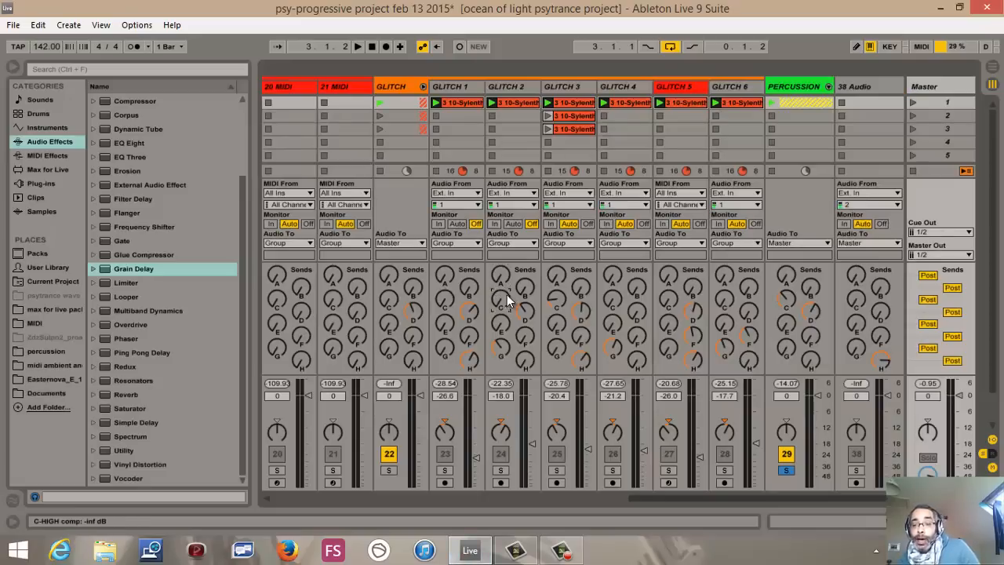
click(494, 103)
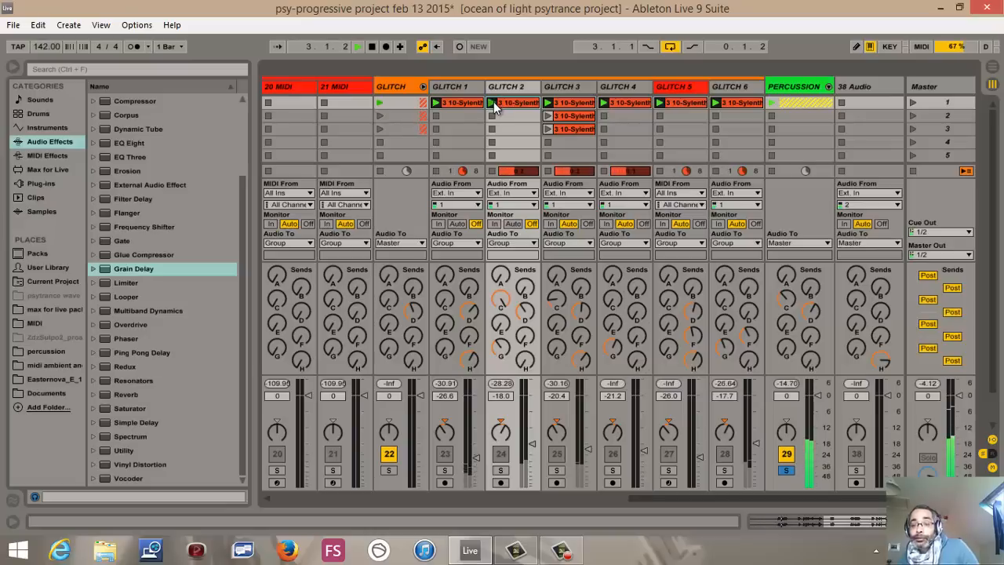
click(499, 473)
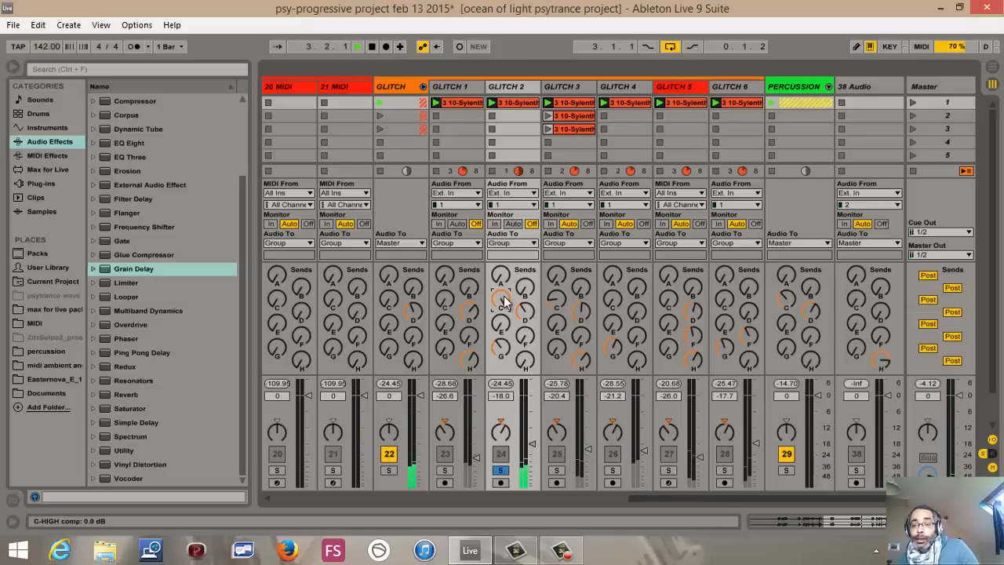
mouse_move(502, 298)
mouse_down()
mouse_move(502, 329)
mouse_move(509, 293)
mouse_up()
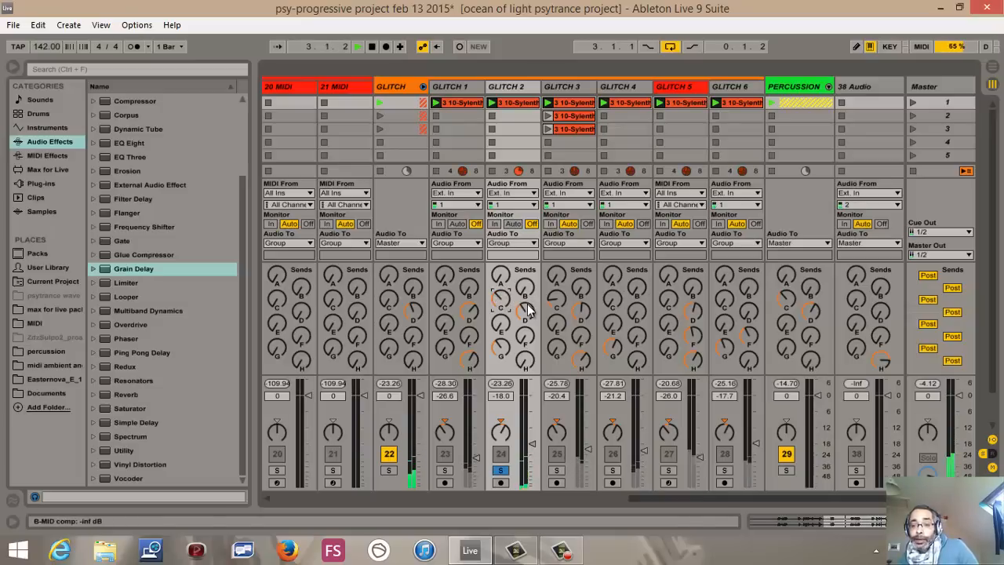
Turn off GLITCH 2's send to the D NY compression return and bring in its send to B MID comp
click(525, 311)
scroll(527, 310, up, 2)
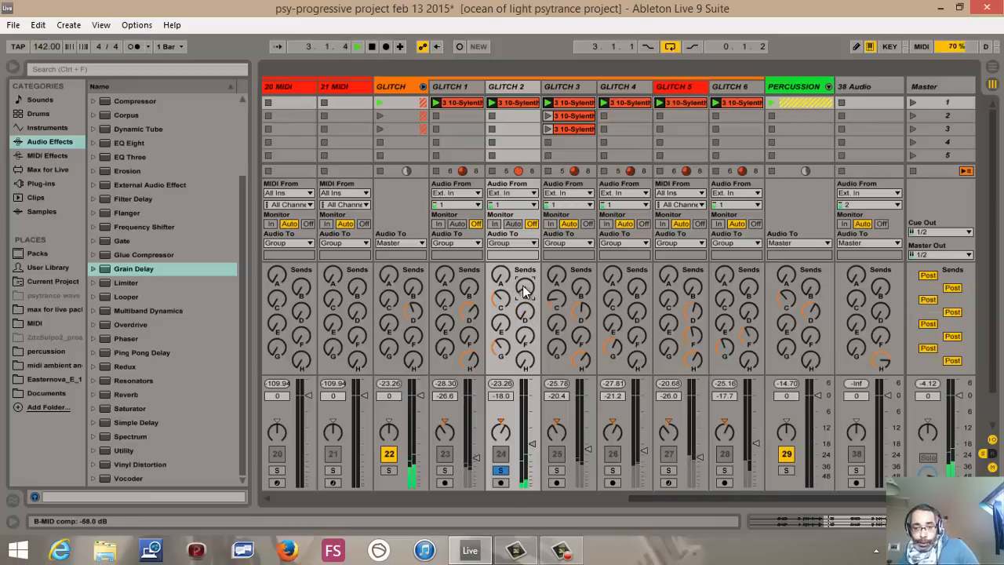
scroll(524, 291, up, 8)
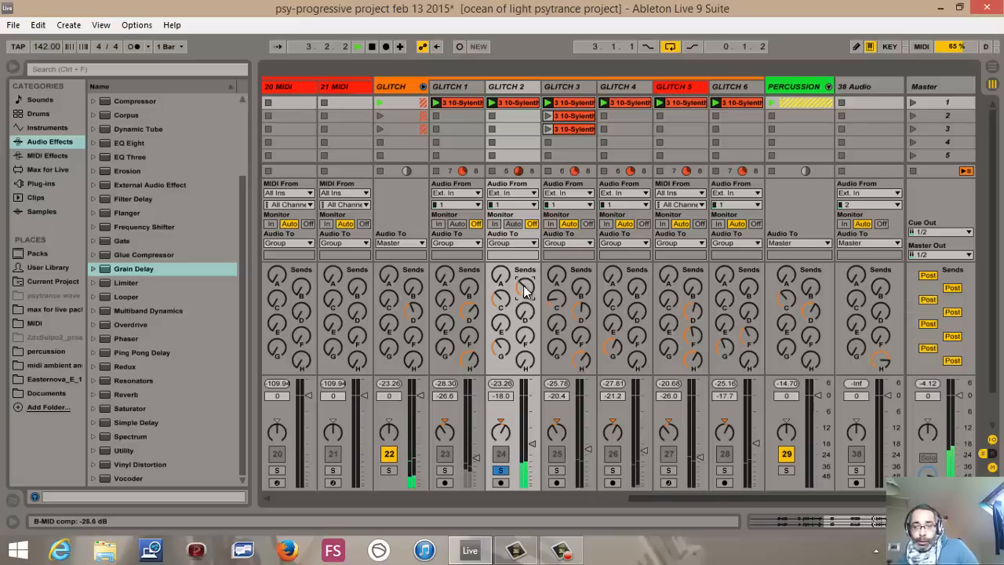
scroll(524, 290, up, 4)
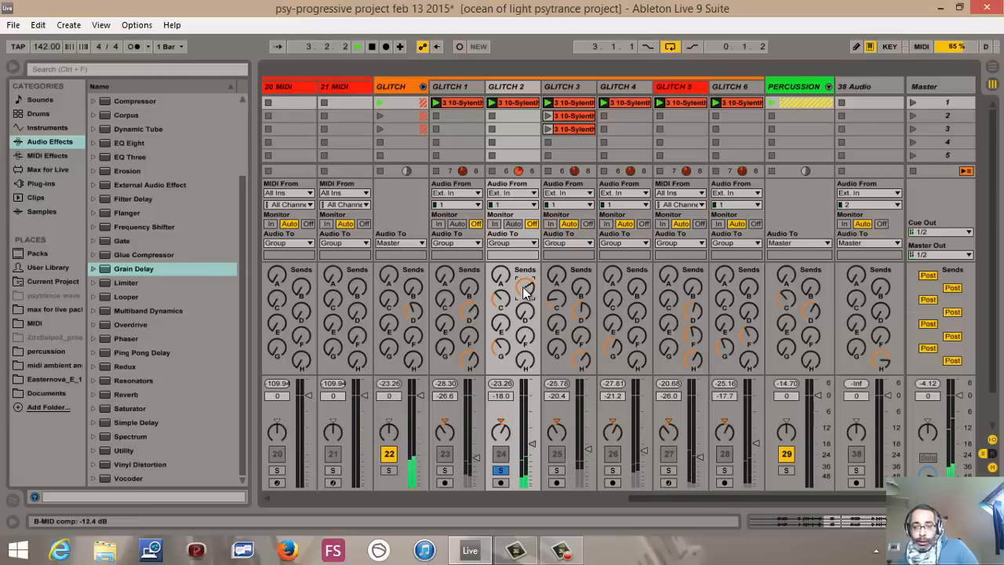
scroll(522, 287, down, 1)
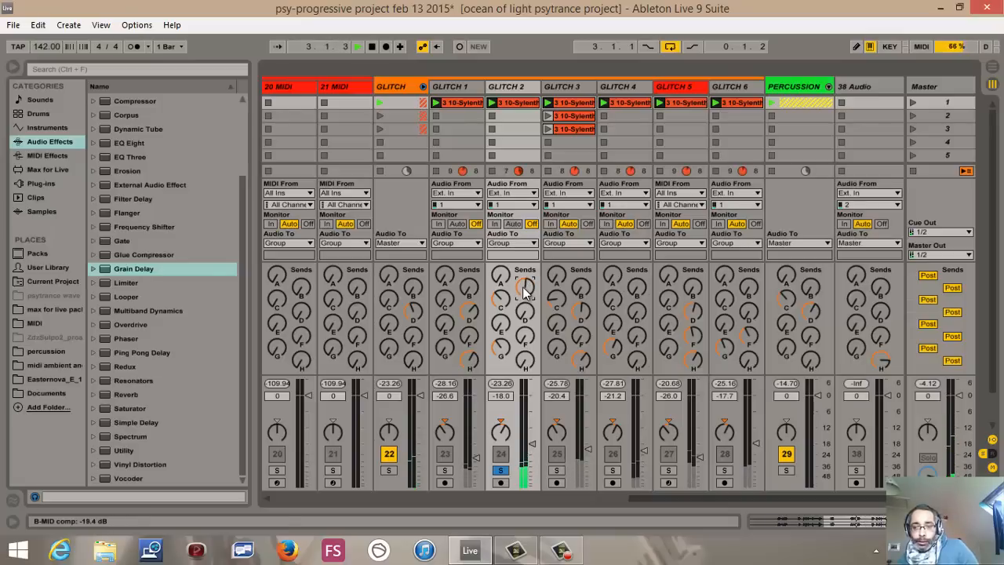
scroll(522, 286, down, 5)
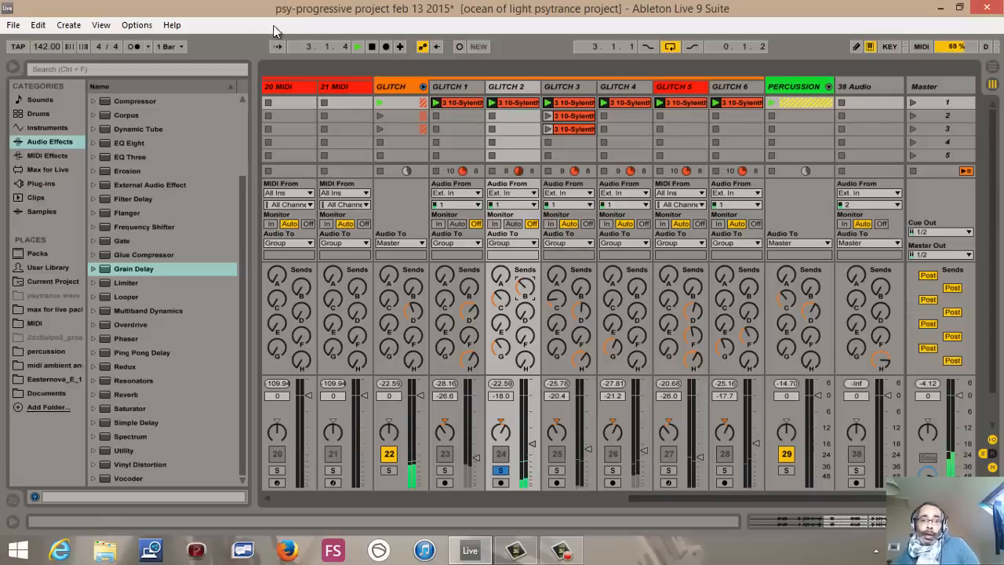
Unsolo GLITCH 2 to hear the full mix and stop playback
click(501, 471)
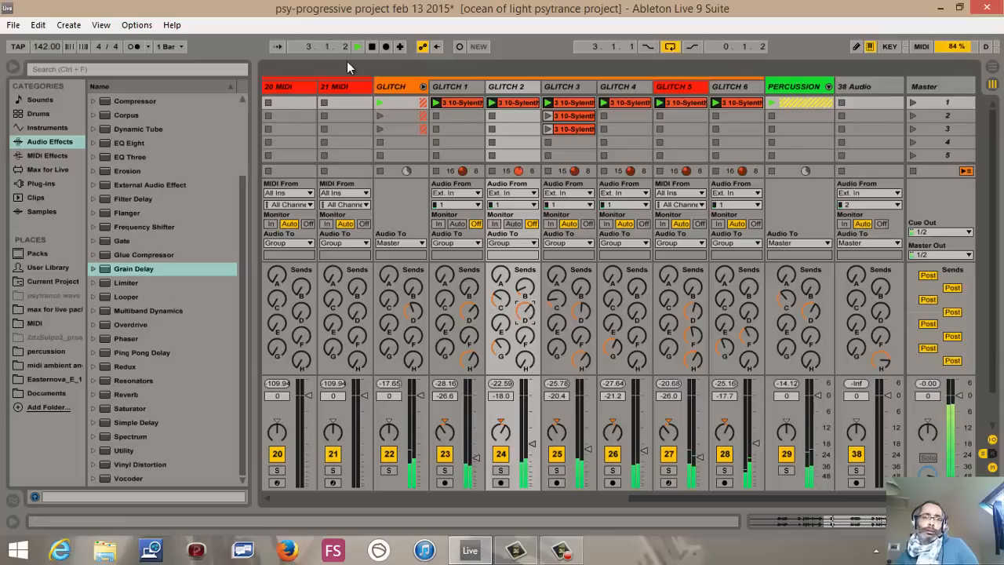
click(372, 48)
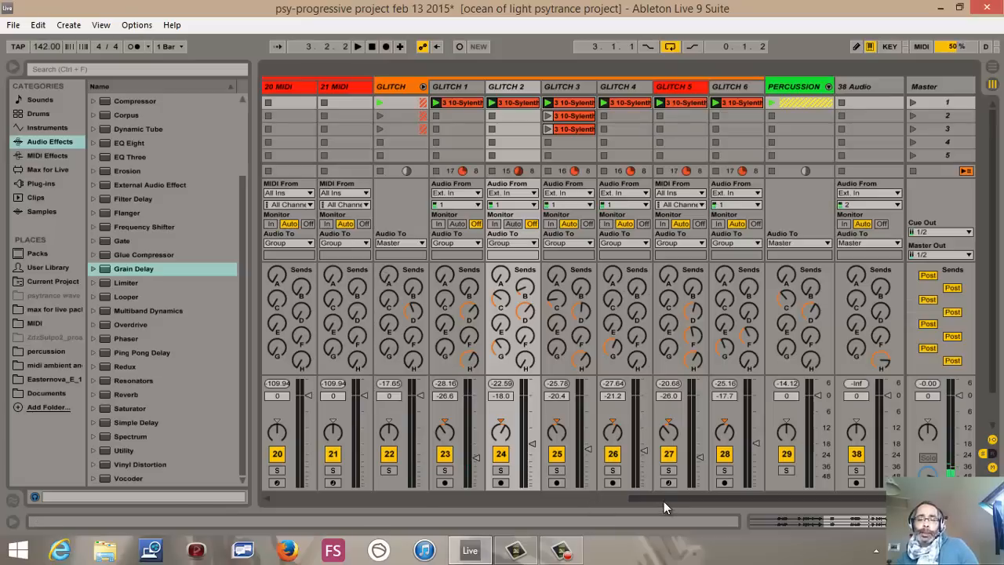
Collapse the ARPS & LEADS and GLITCH groups so only the group tracks remain in the mixer
drag(643, 499, 287, 499)
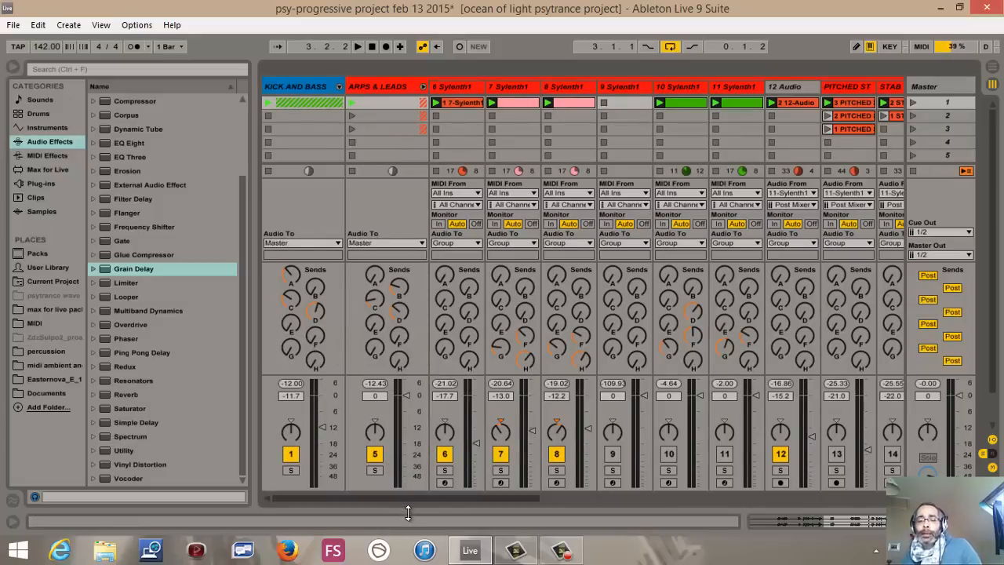
click(422, 86)
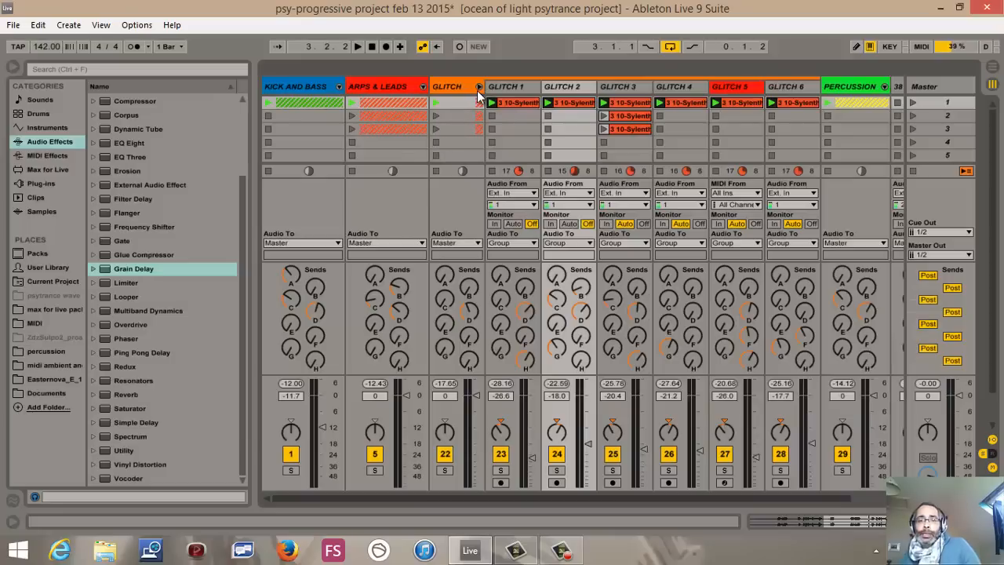
click(479, 87)
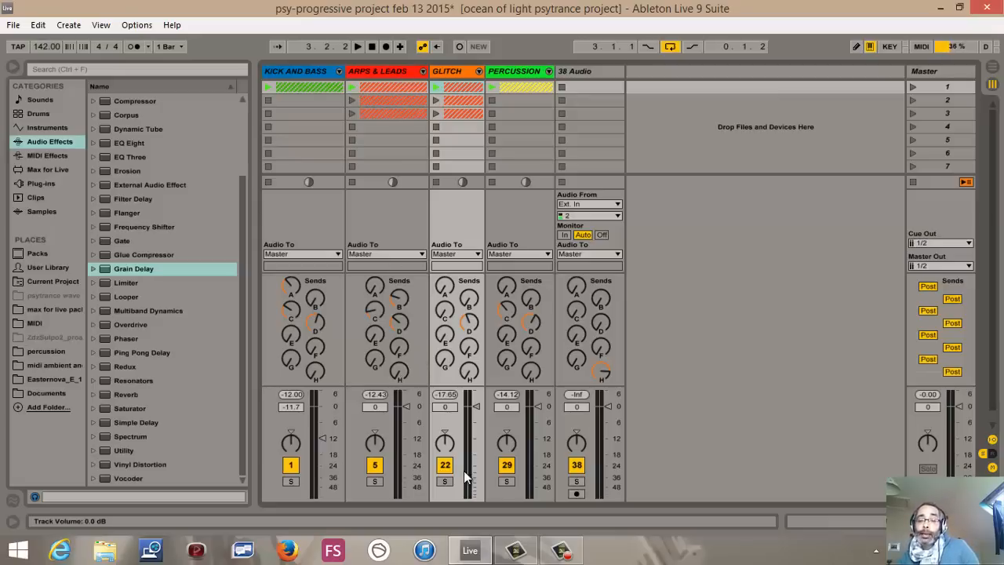
click(561, 555)
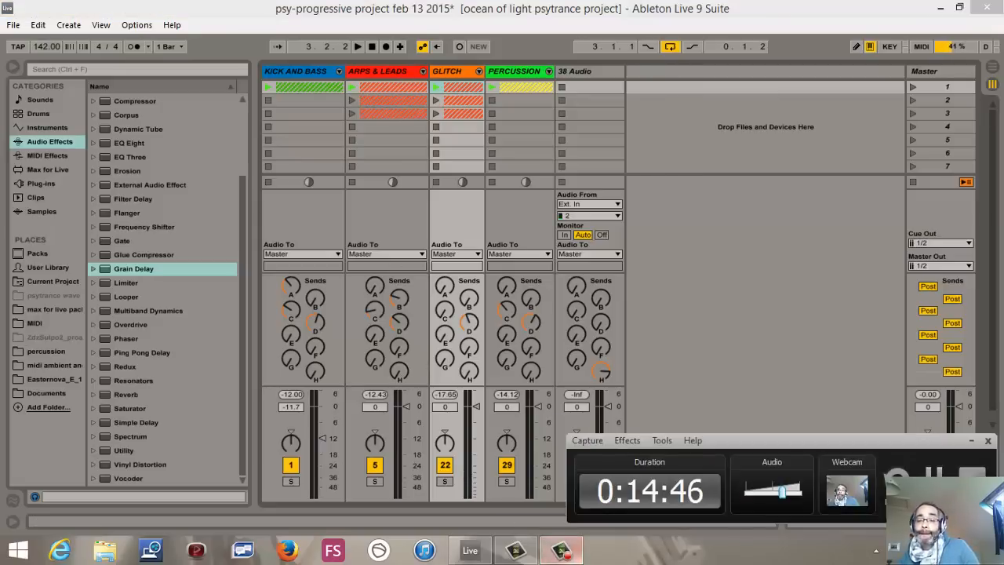